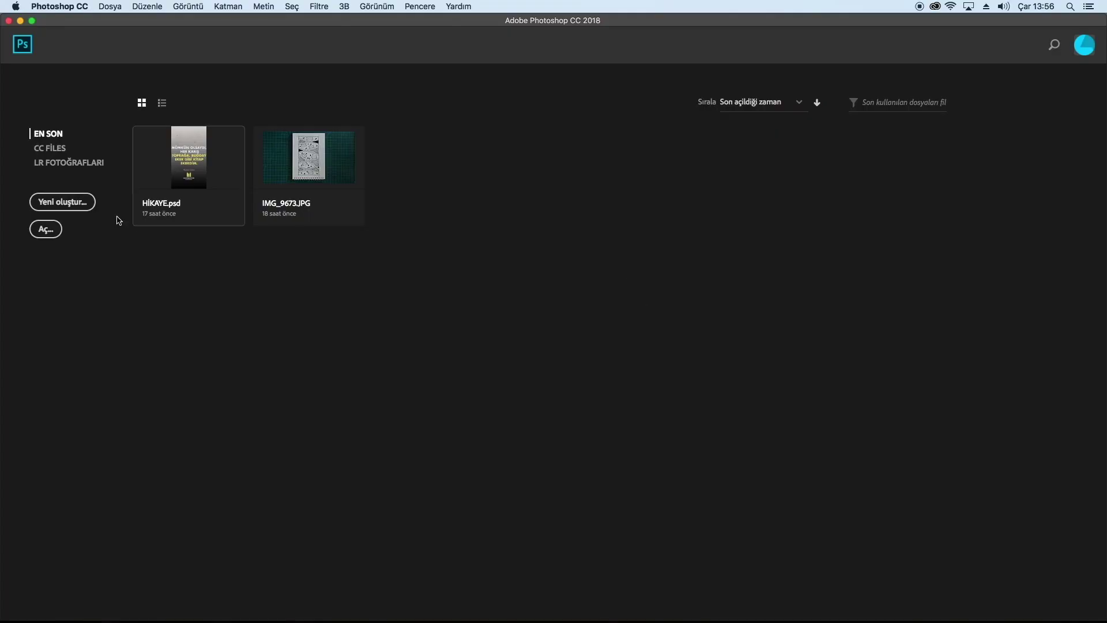
Create a new 65 × 35 cm landscape document at 72 ppi from the recent presets
click(83, 207)
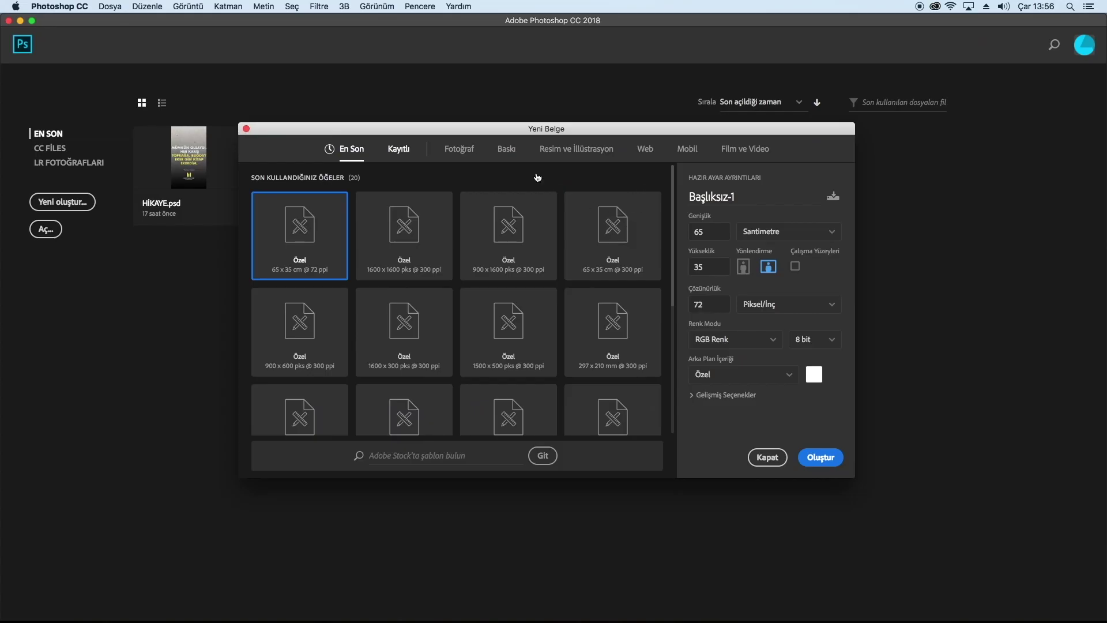
click(507, 151)
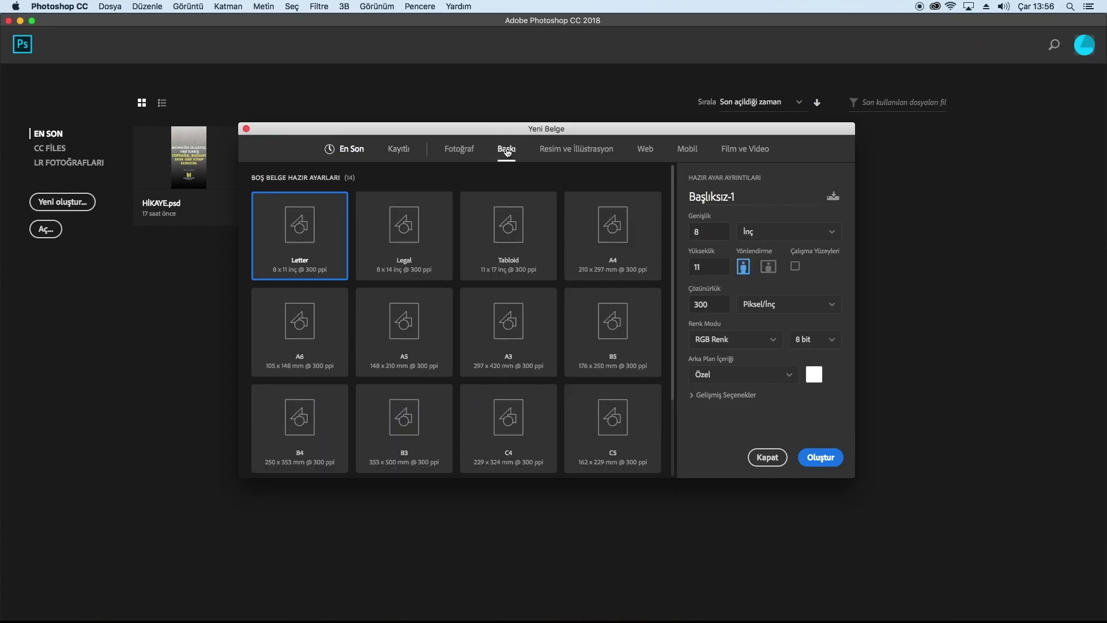
scroll(580, 284, down, 1)
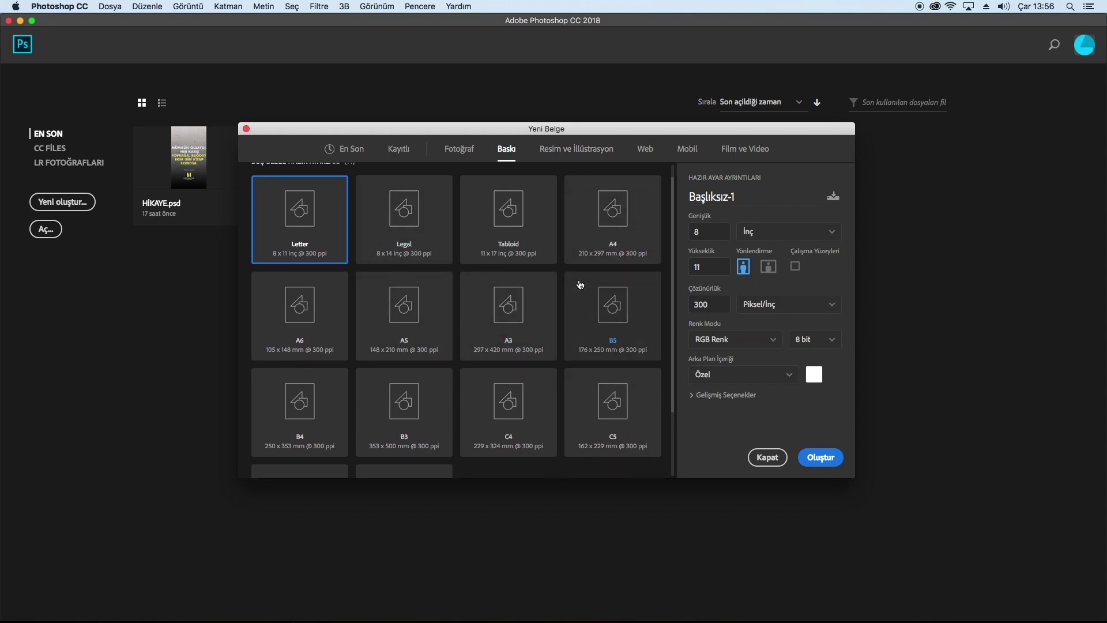
click(356, 151)
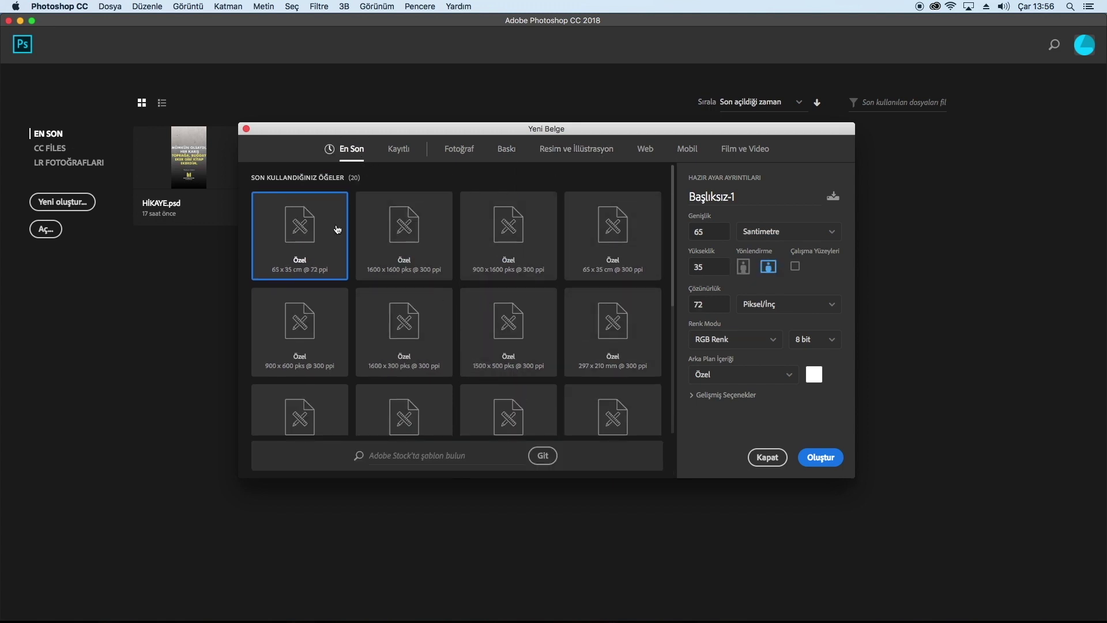
click(826, 459)
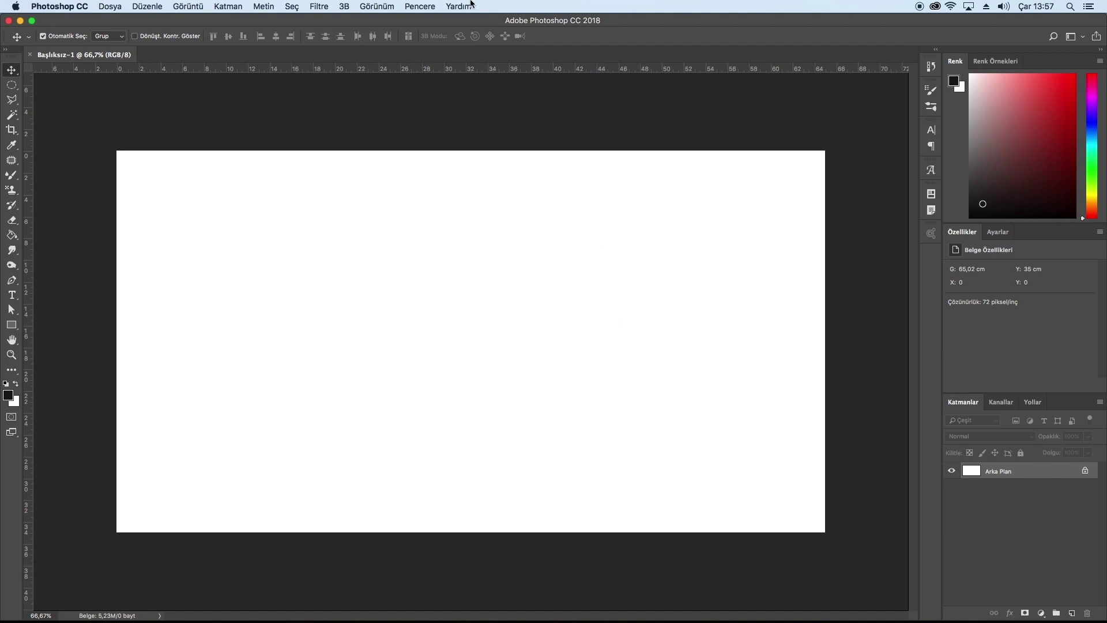
Place 23.jpg on the canvas and scale it from the centre to cover the whole canvas
drag(446, 20, 566, 8)
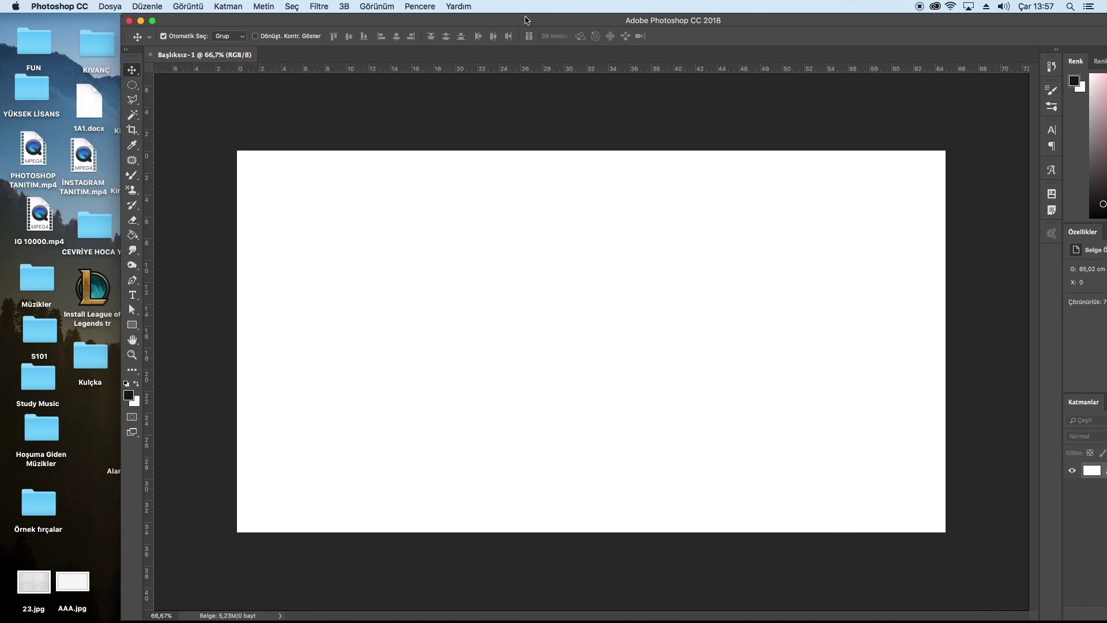
drag(638, 338, 638, 338)
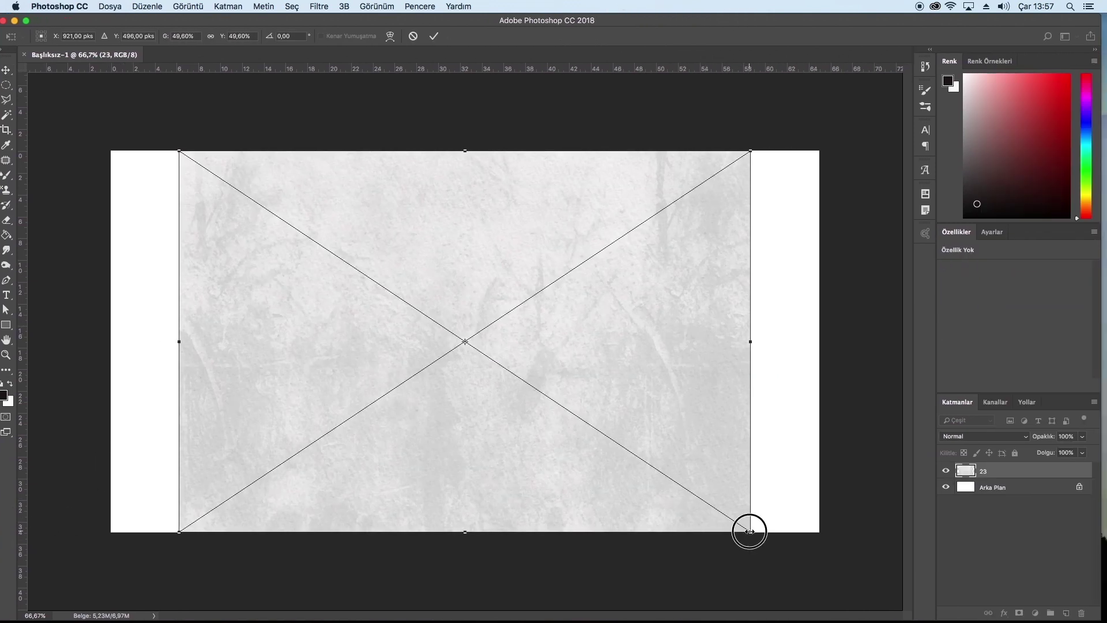
drag(746, 535, 767, 541)
key(super+z)
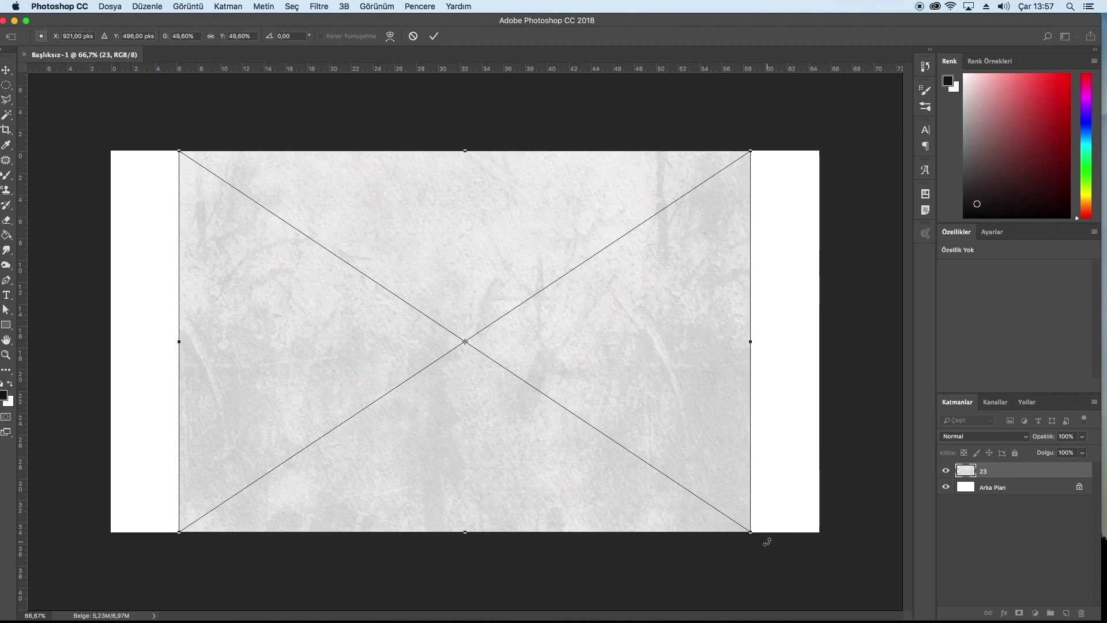
drag(750, 532, 821, 577)
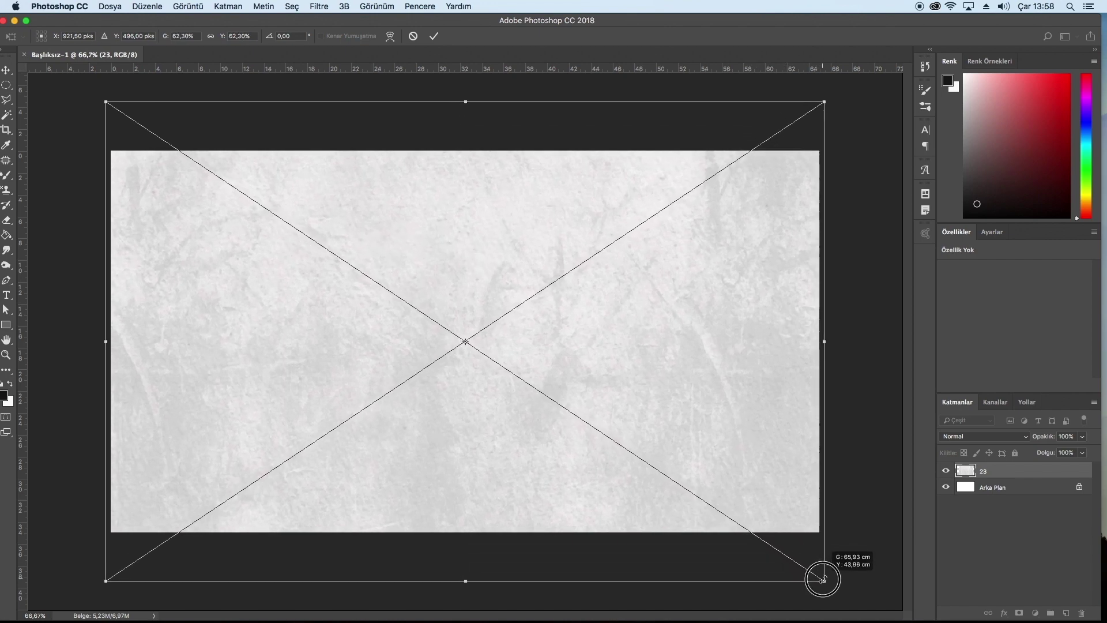
click(434, 36)
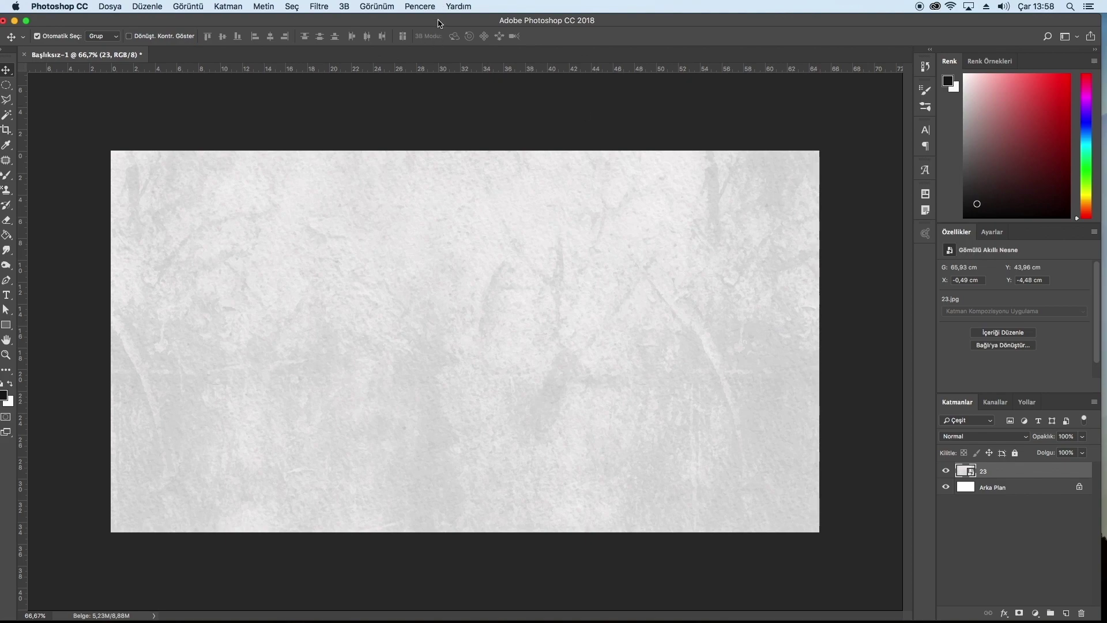
Place AAA.jpg on the canvas and test its opacity, leaving it at 100%
drag(438, 23, 565, 23)
drag(37, 574, 462, 340)
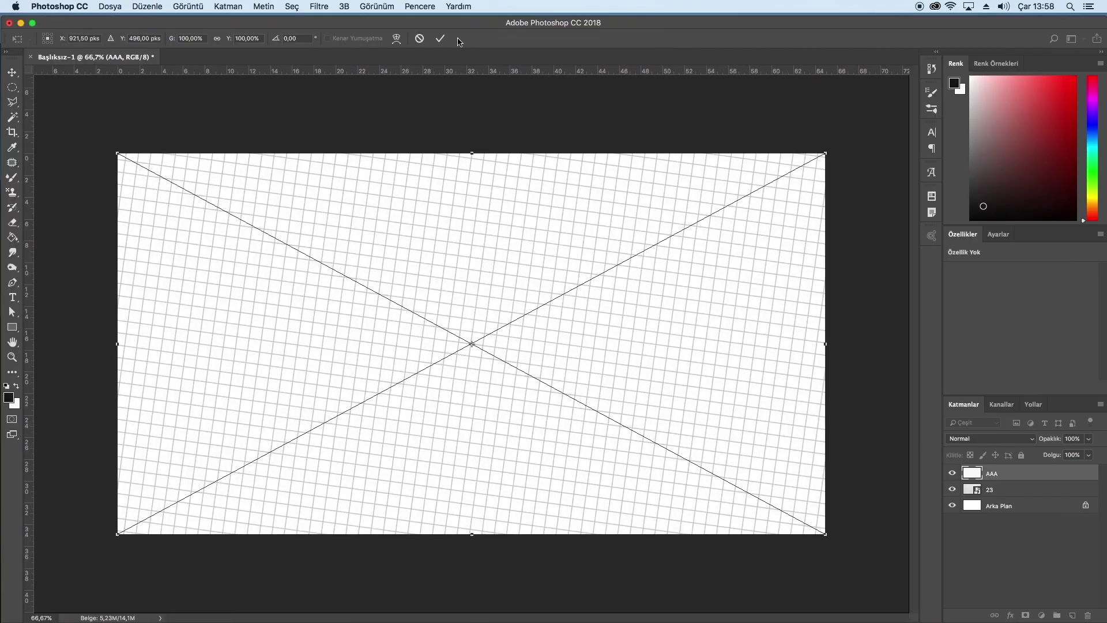
click(440, 38)
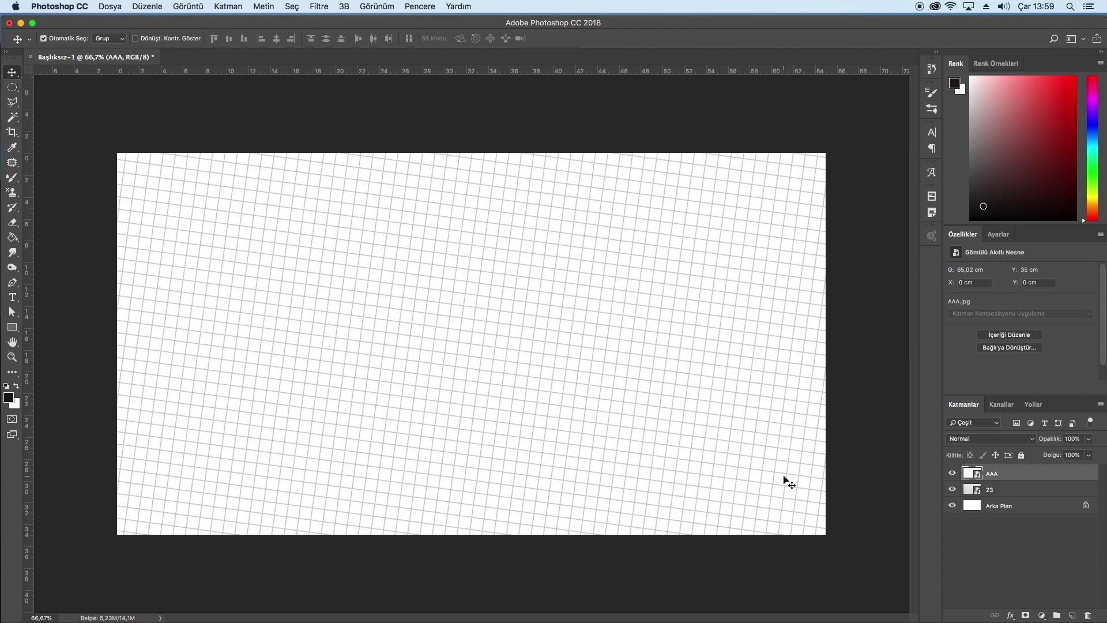
click(1070, 438)
text(90)
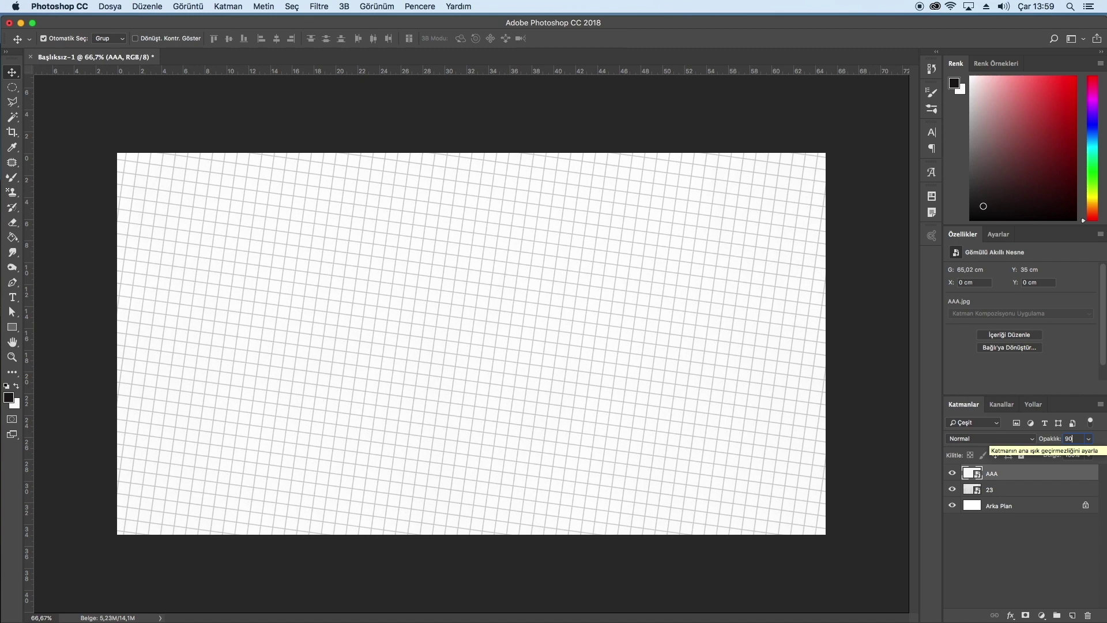
text(80)
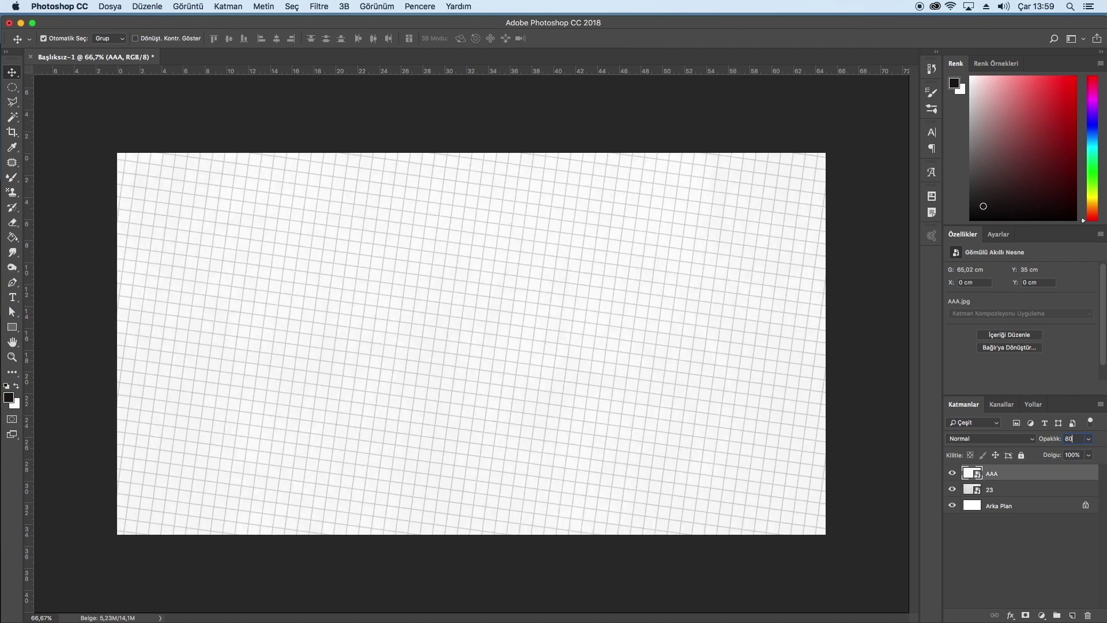
text(50)
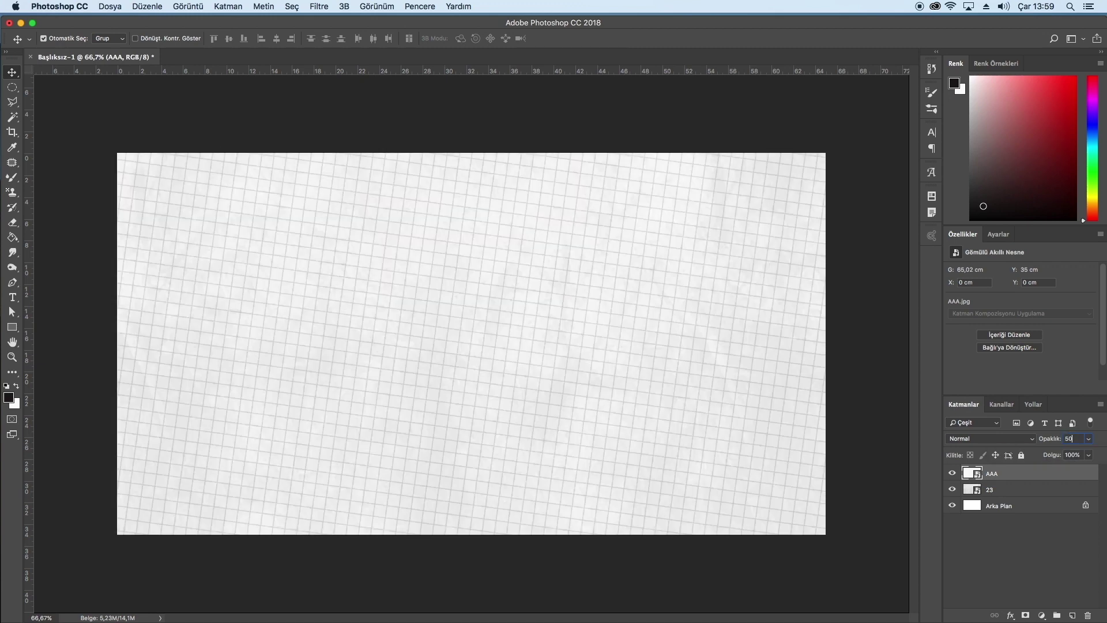
text(40)
click(1069, 438)
text(100)
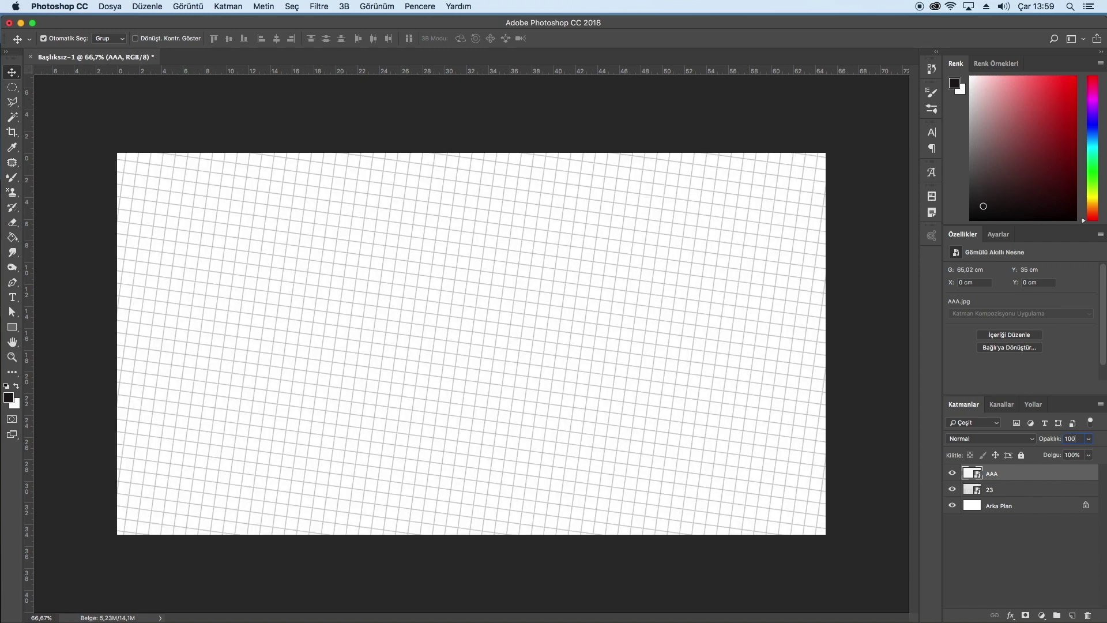
Move AAA below layer 23, try 23 at 50% opacity, then restore it to 100%
drag(1020, 478, 1021, 496)
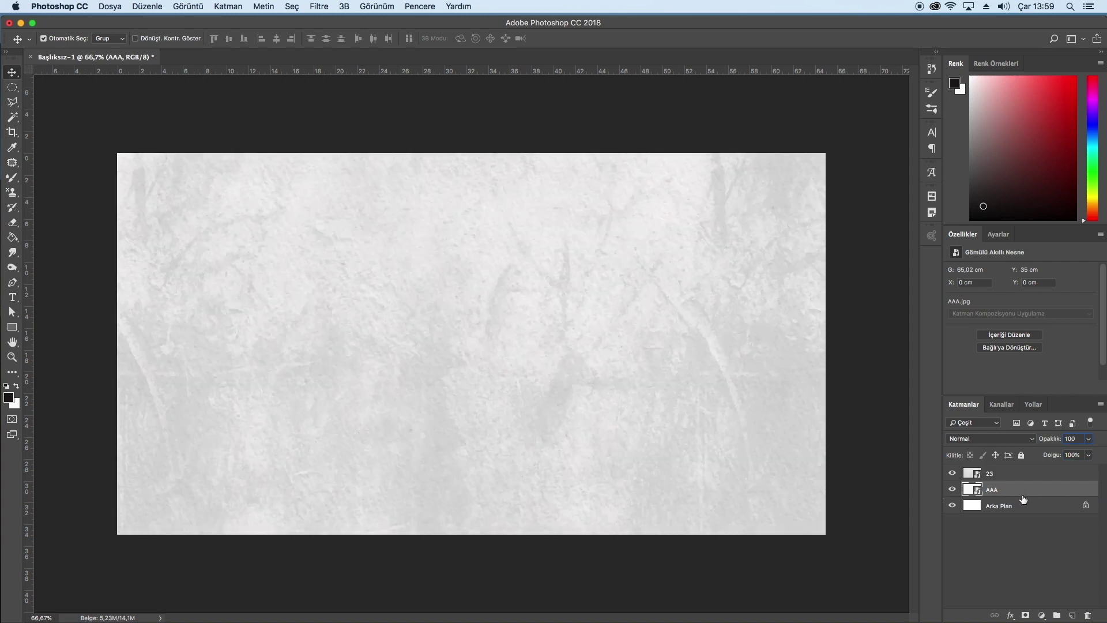
click(1013, 472)
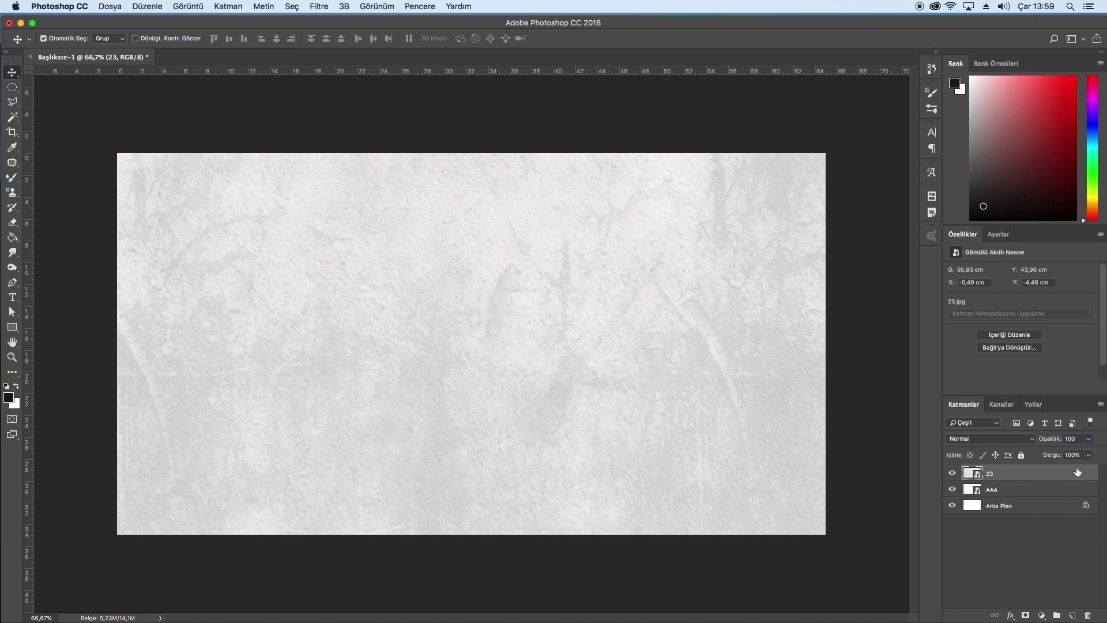
text(50)
key(Return)
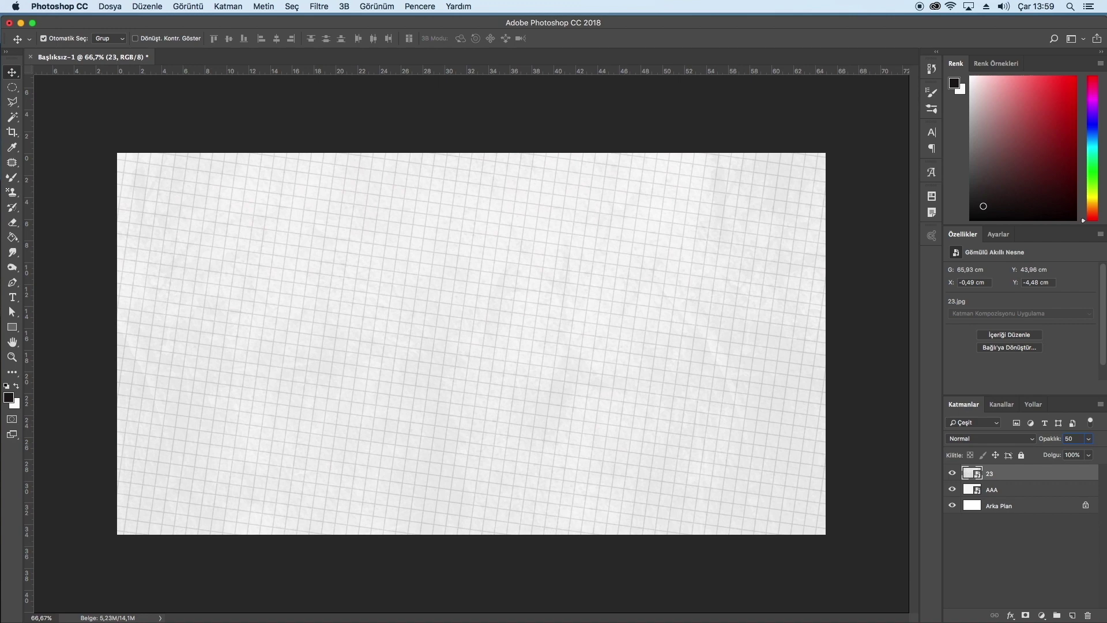
click(1070, 439)
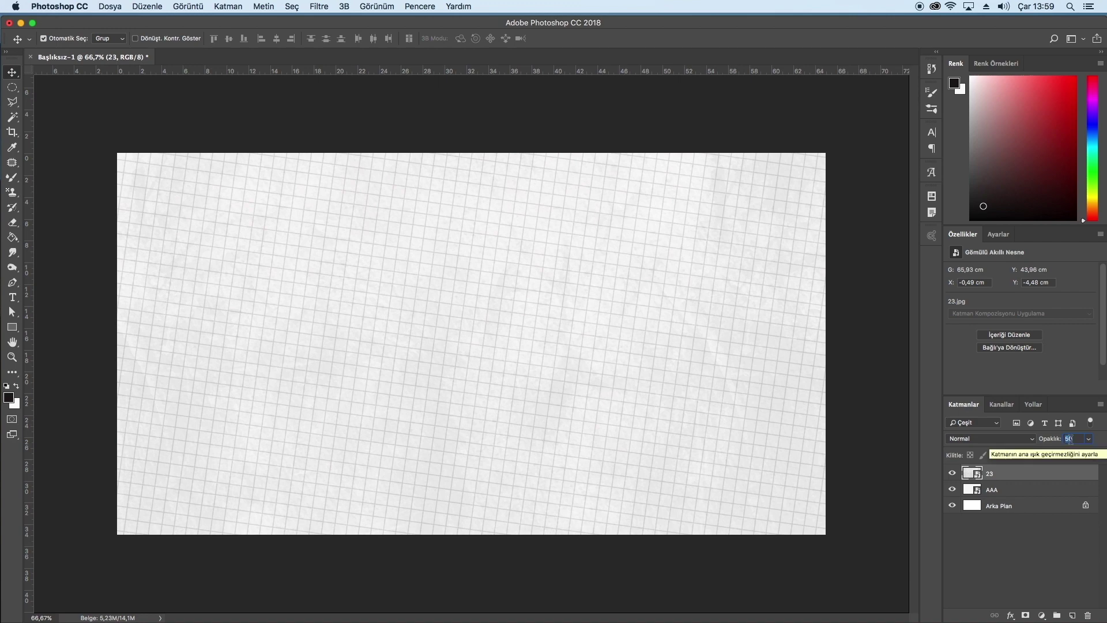
text(100)
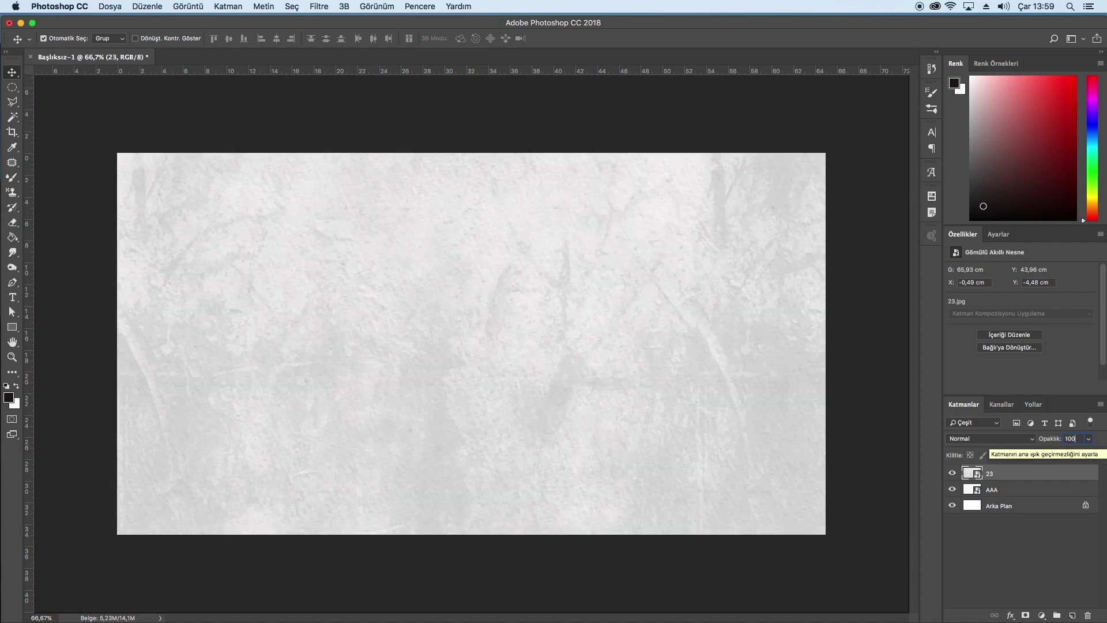
click(1049, 555)
click(1030, 477)
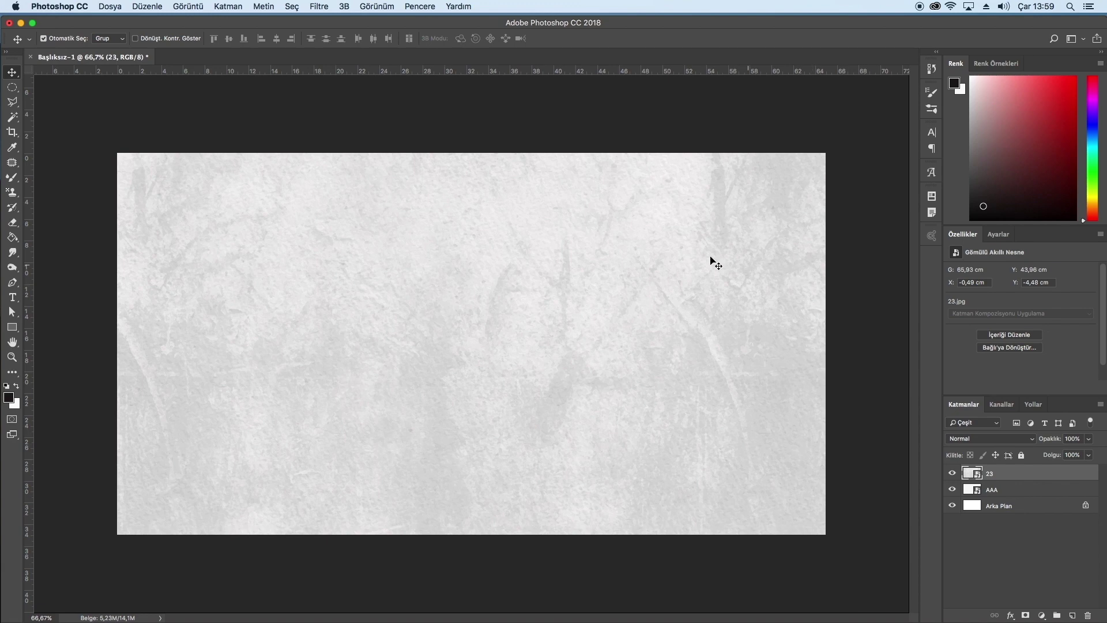
Try Koyulaştır, Çoğalt, Renk Yanması, Doğrusal Yanma and Daha Koyu Renk blending on layer 23
click(996, 440)
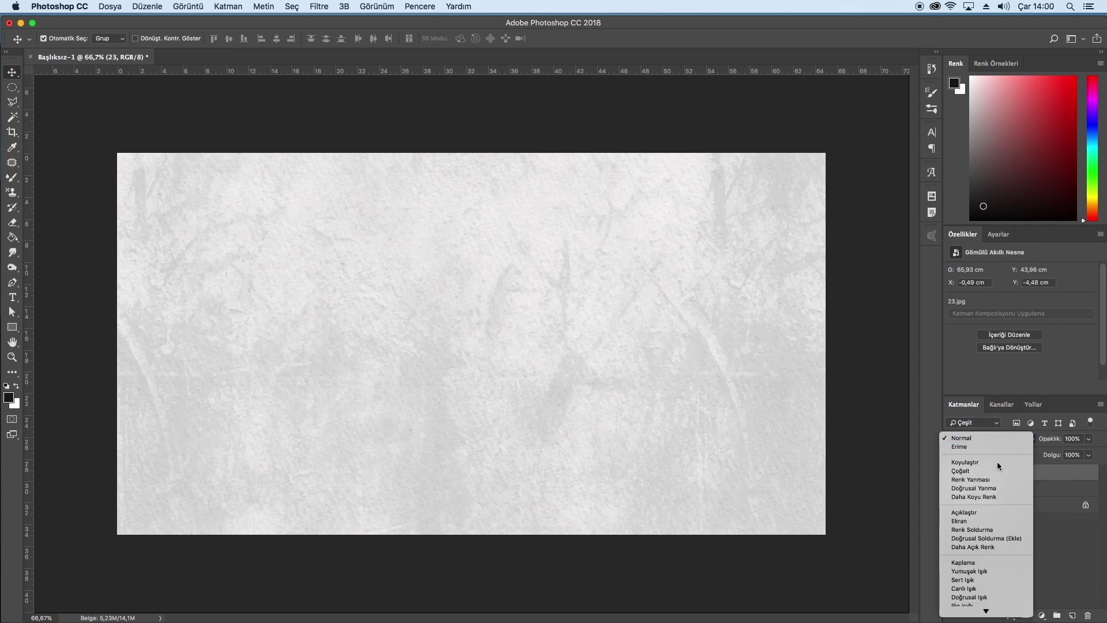
click(997, 461)
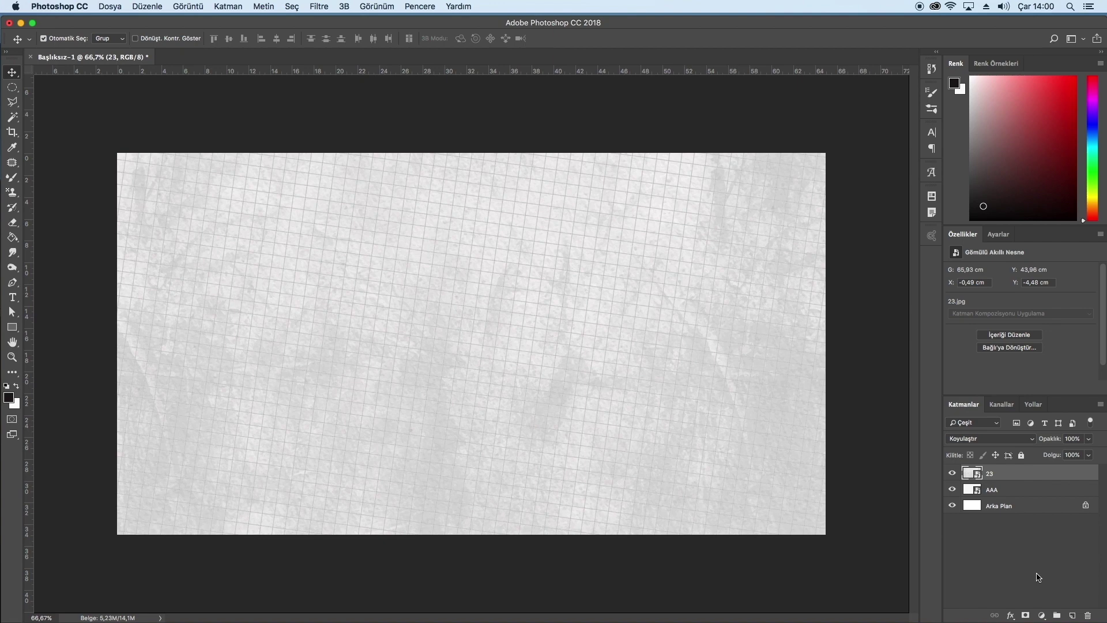
click(1014, 441)
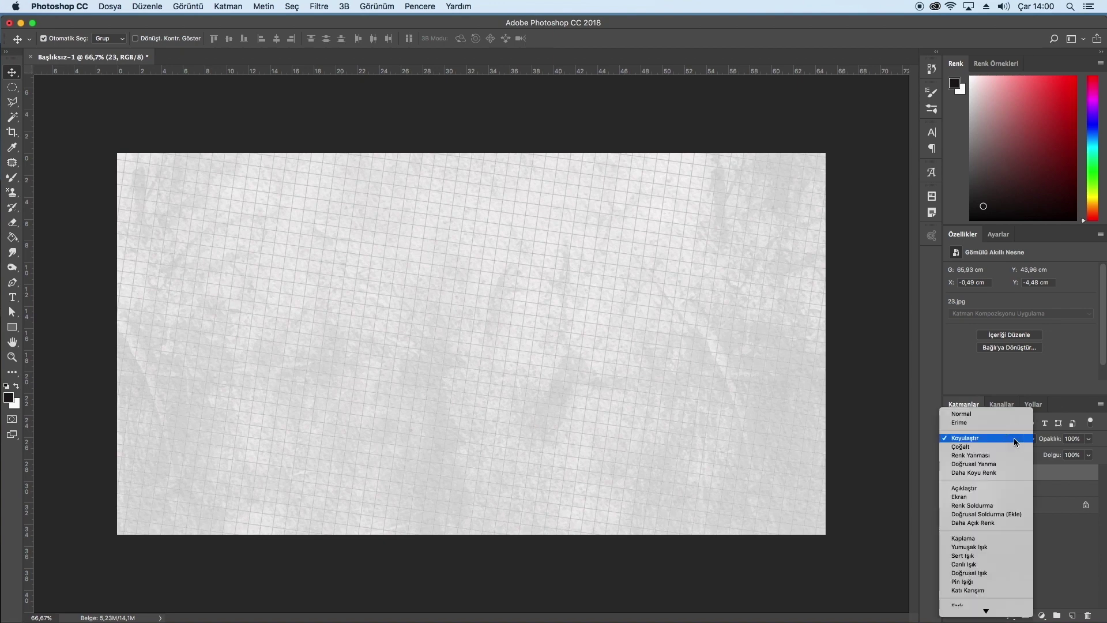
click(1010, 447)
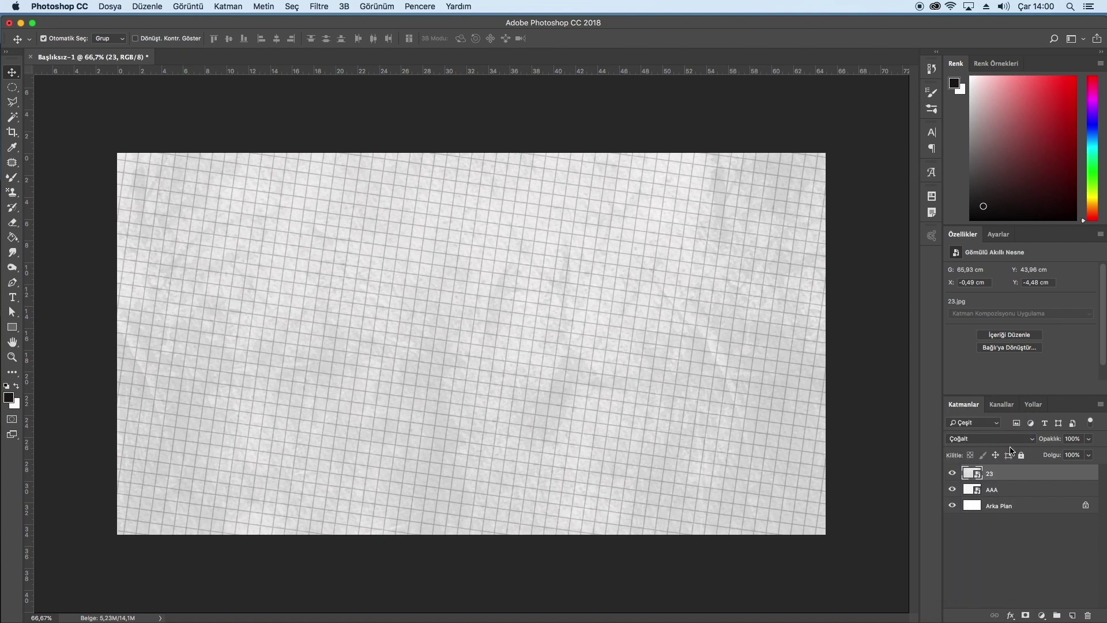
click(1010, 441)
click(1006, 447)
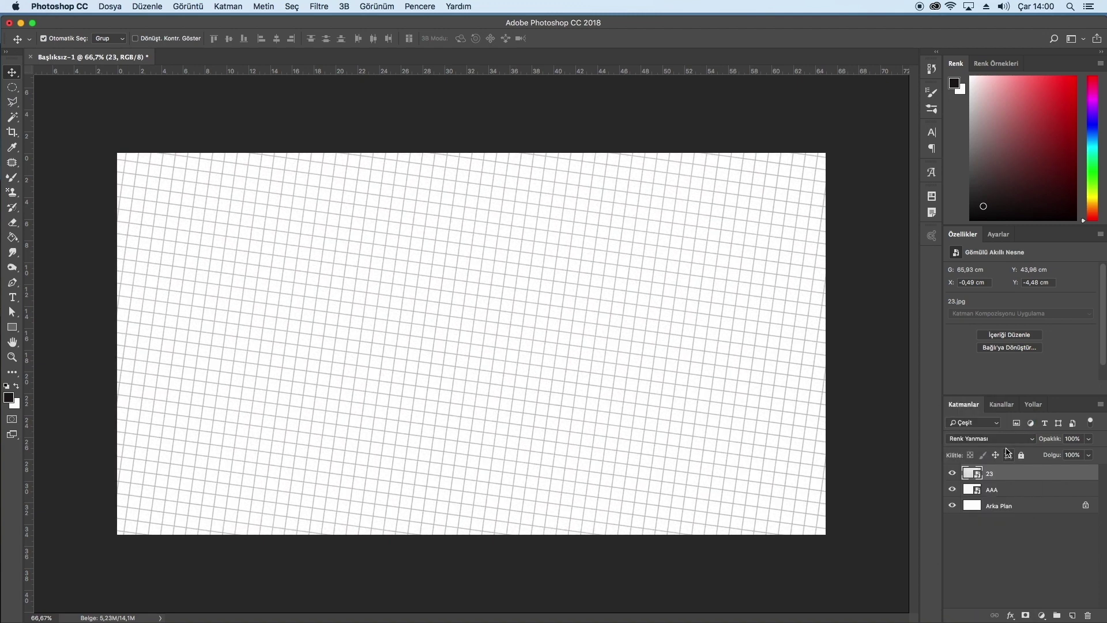
click(1007, 443)
click(1006, 446)
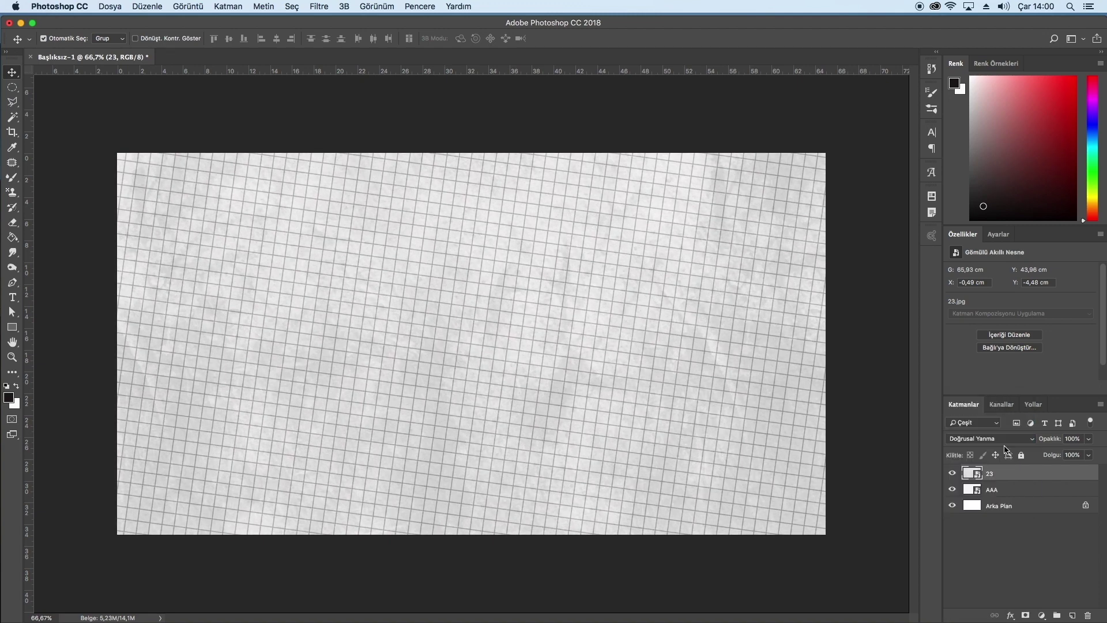
click(1006, 444)
click(1004, 448)
Try Açıklaştır, then settle on Çoğalt (Multiply) blending for layer 23
click(1015, 442)
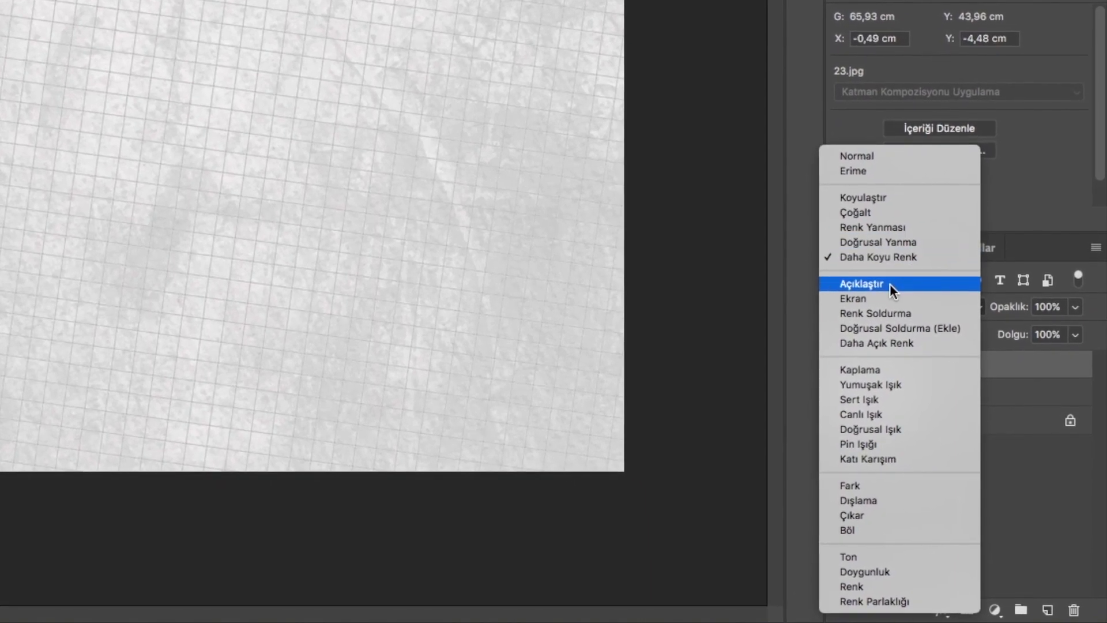
click(981, 428)
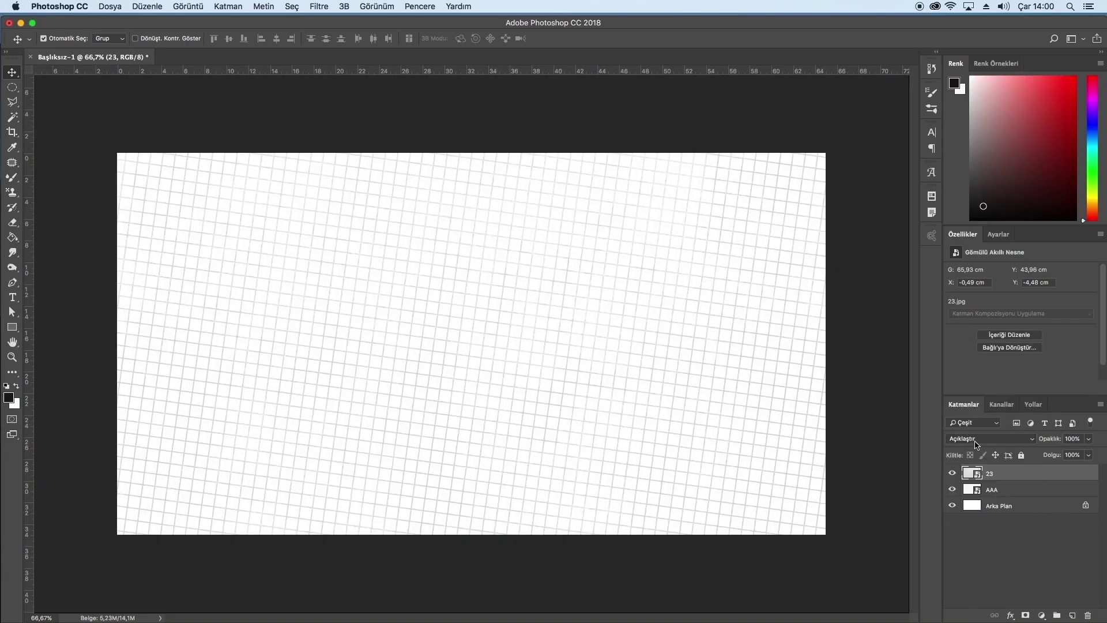
click(976, 439)
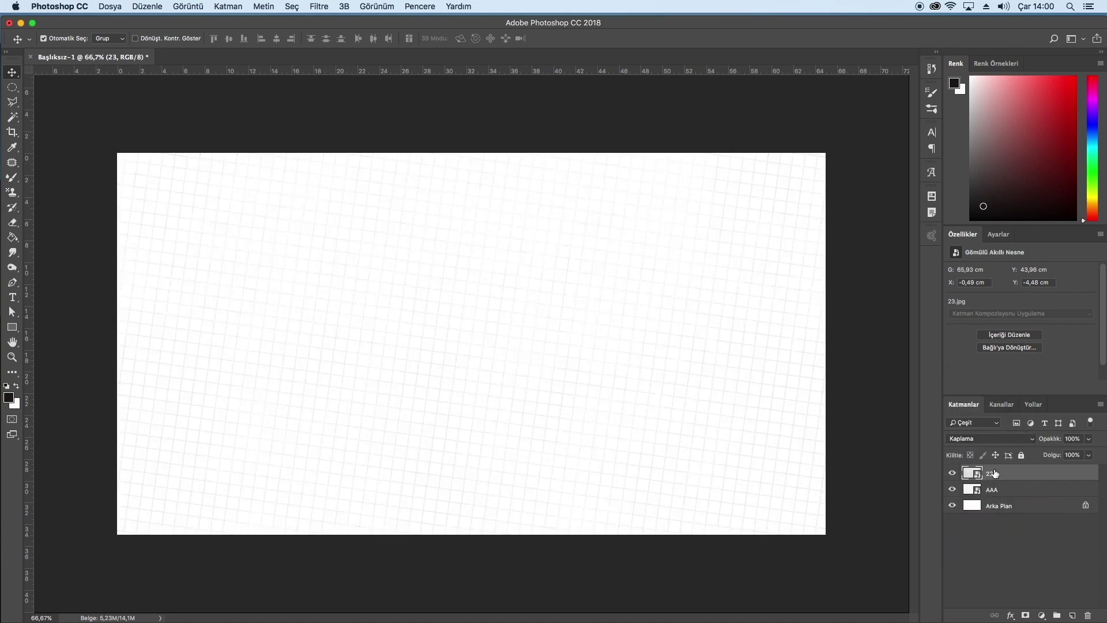
click(996, 437)
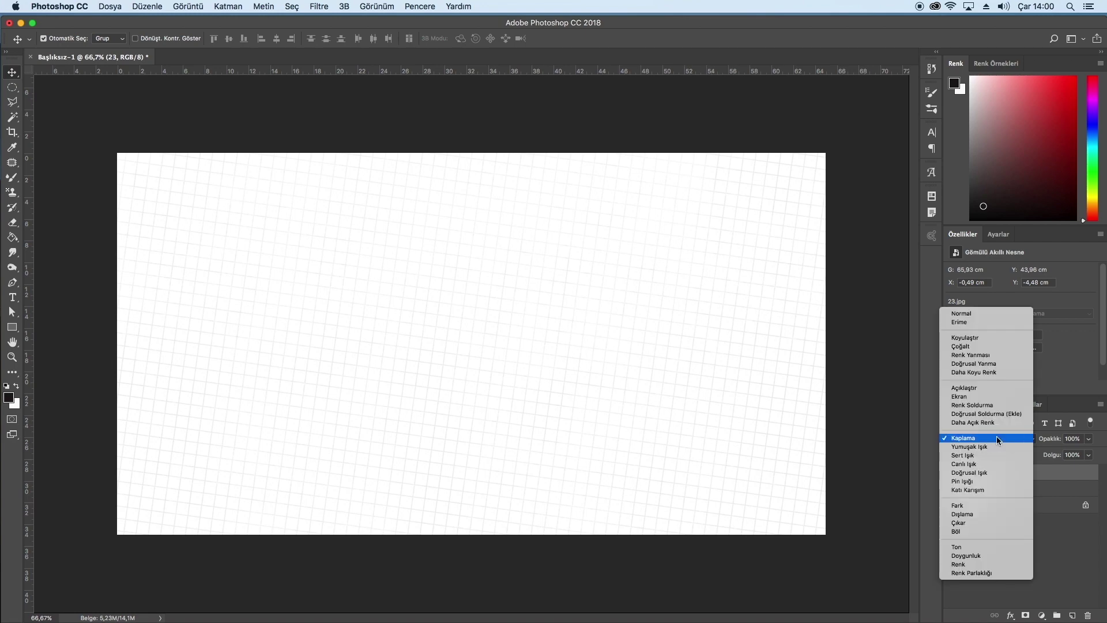
click(959, 347)
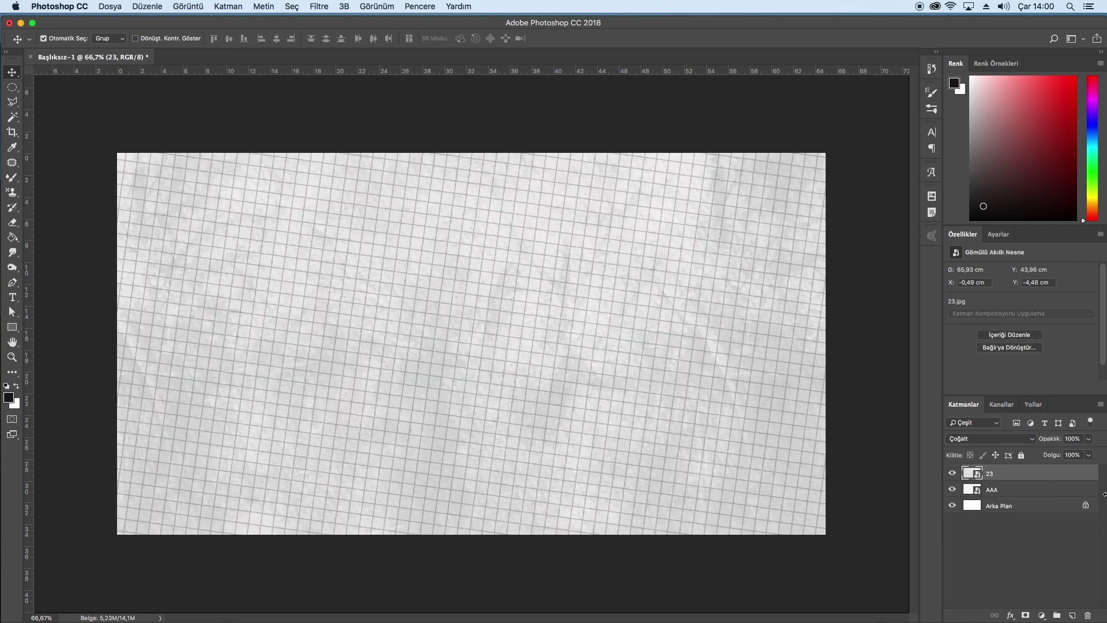
Test 90% and 50% opacity on layer 23, return it to 100%, and deselect layers
click(1068, 438)
text(90)
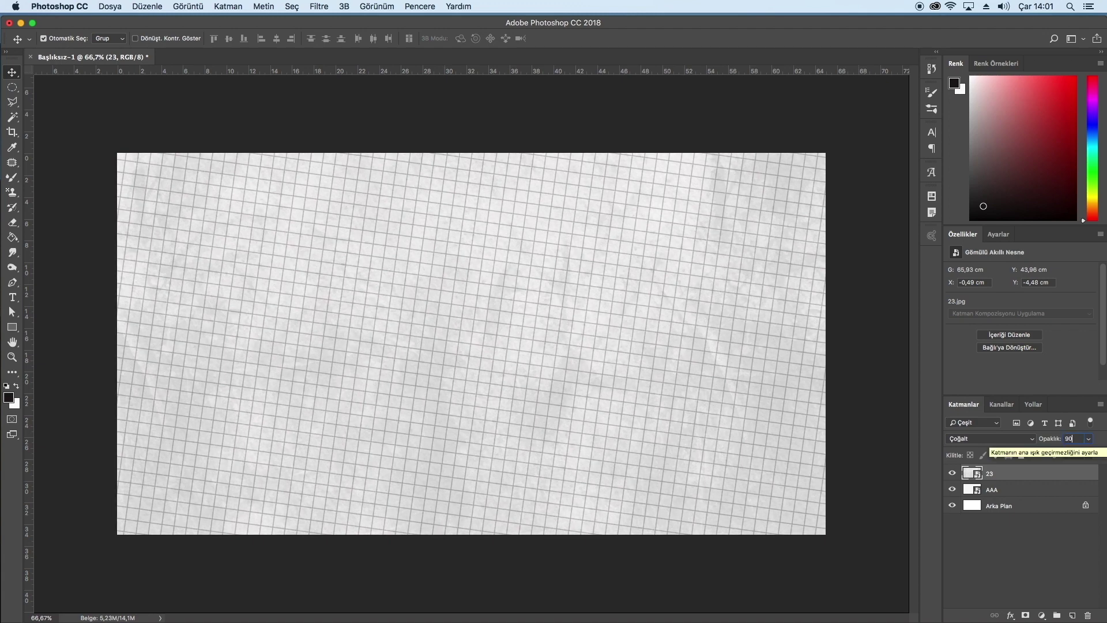
double_click(1069, 438)
text(50)
double_click(1068, 438)
text(1)
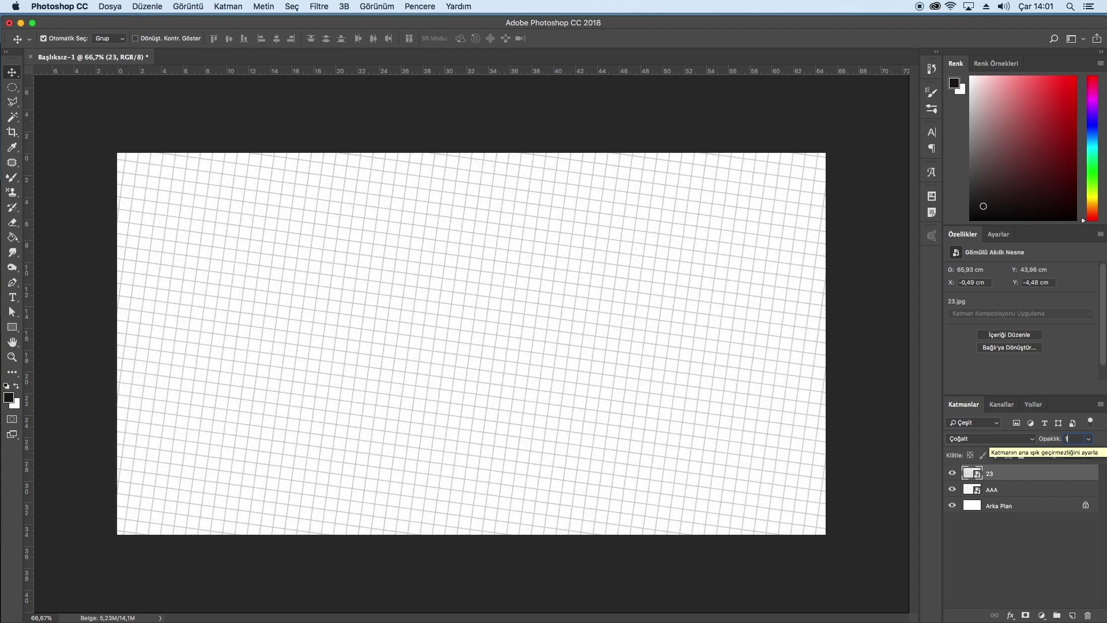
text(00)
click(1036, 494)
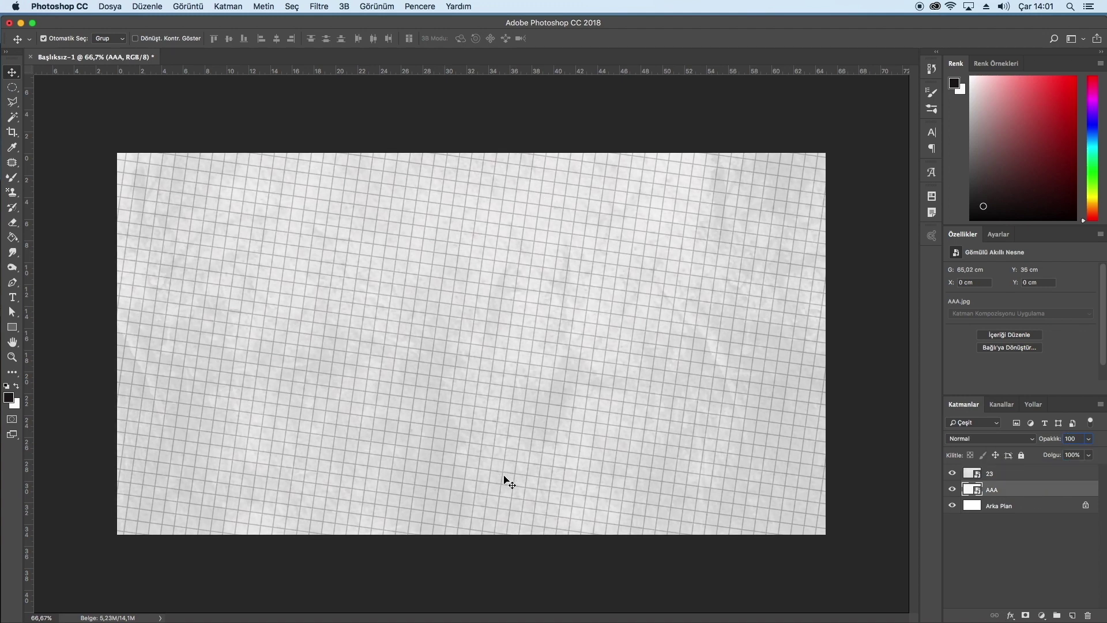
click(902, 478)
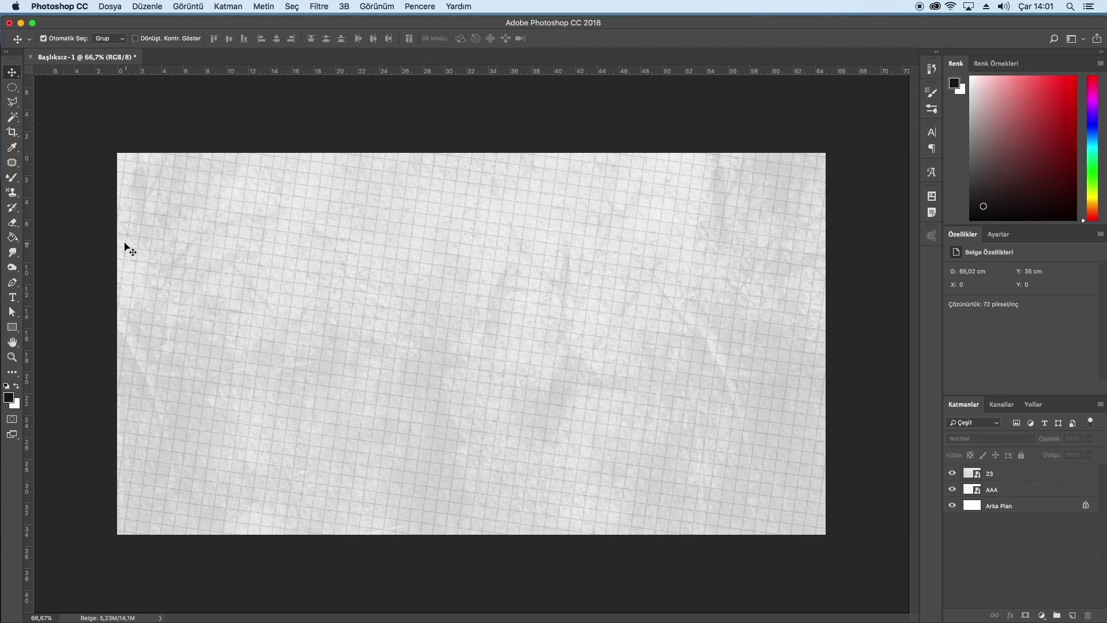
Draw a full-width text box across the cover's middle and type 'portfolyo'
click(12, 297)
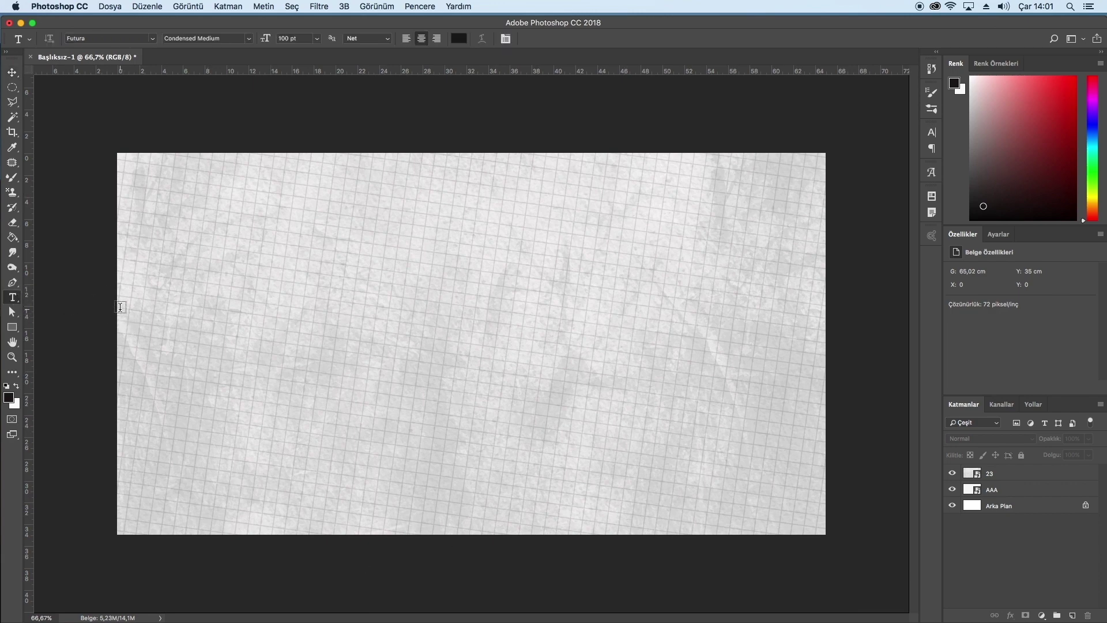
drag(117, 305, 828, 411)
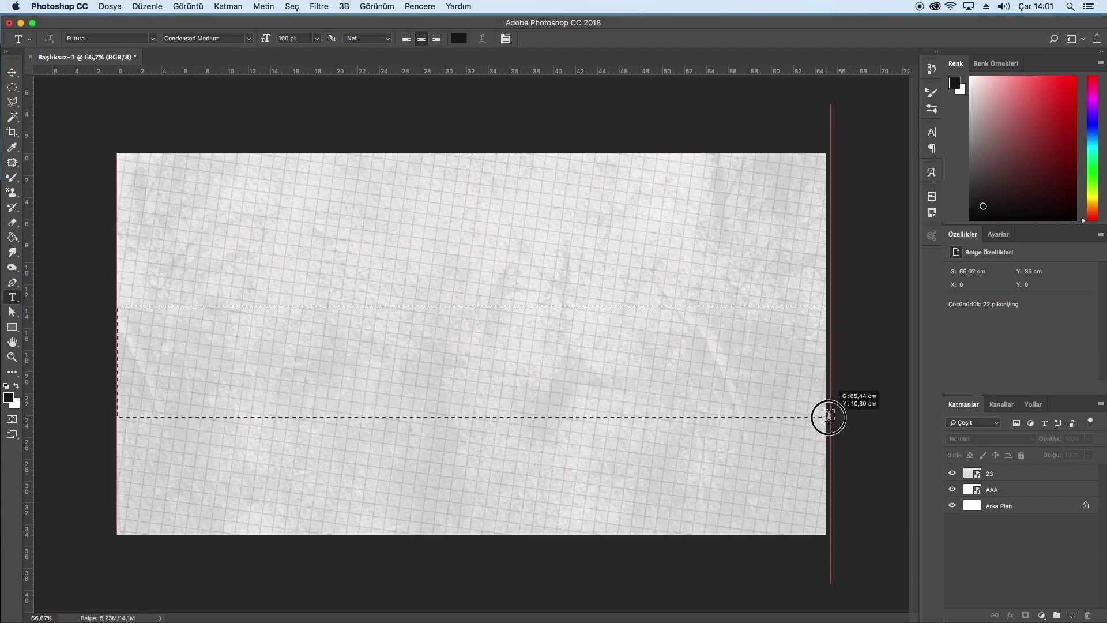
drag(829, 411, 826, 423)
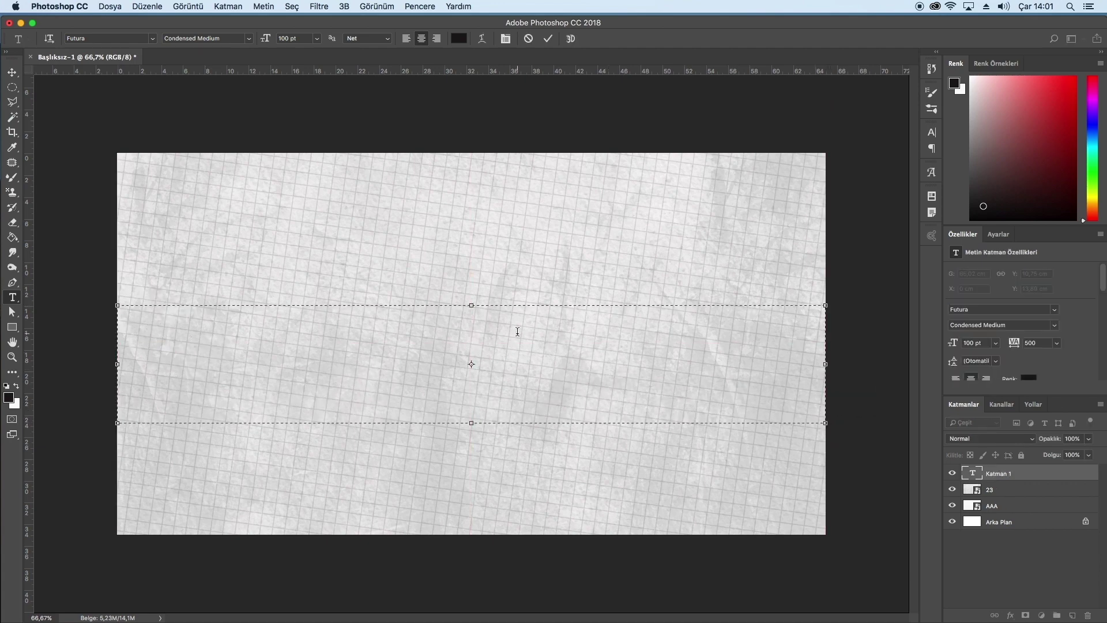
text(portfol)
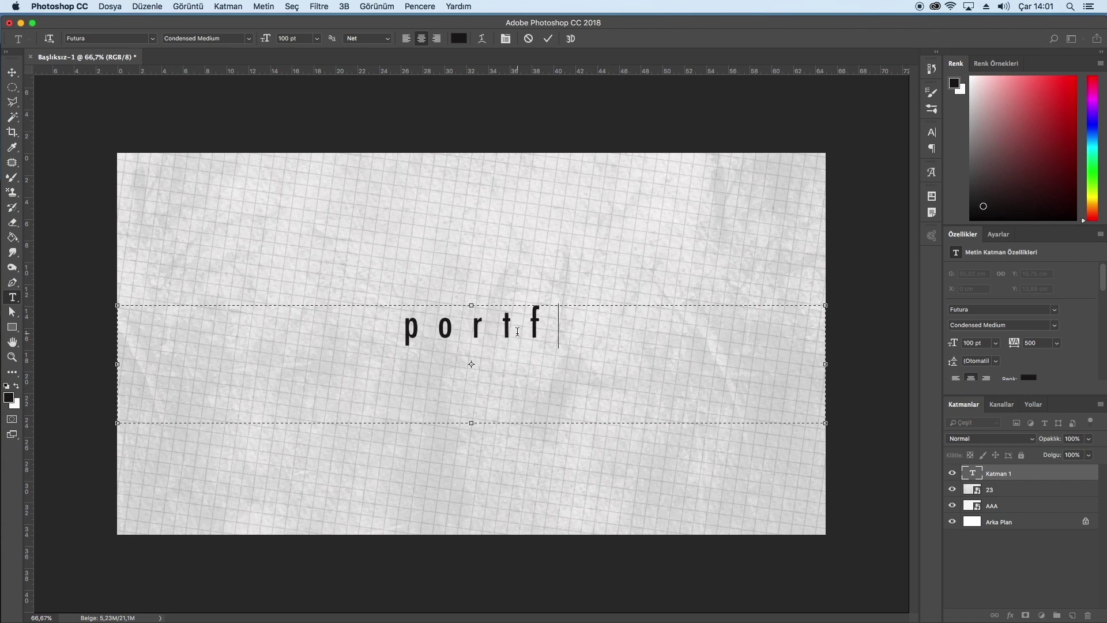
text(yo)
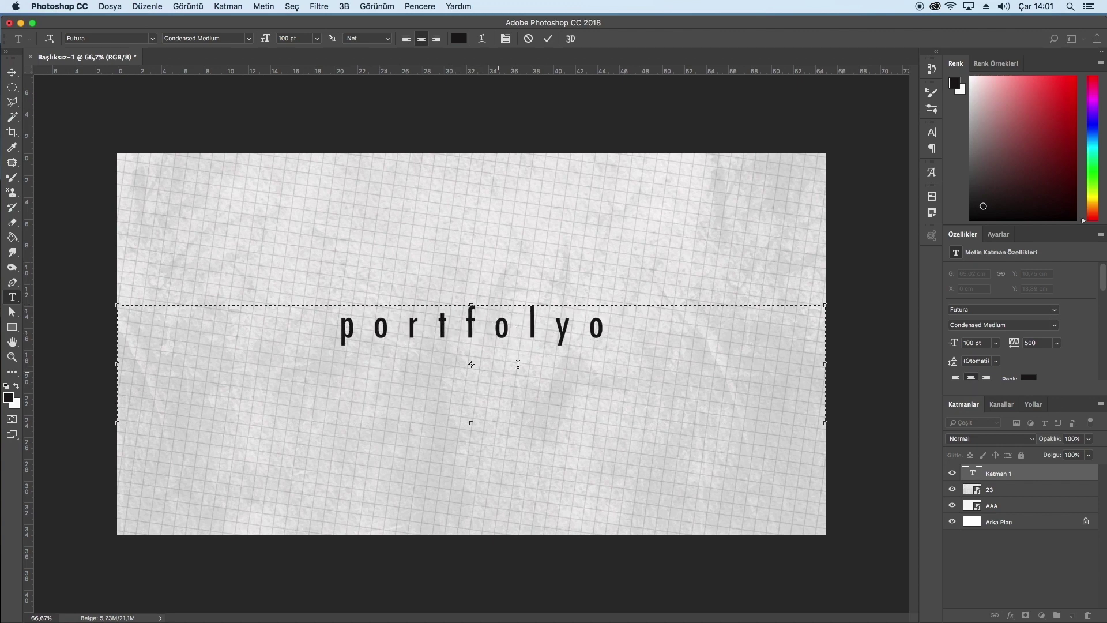
Select the portfolyo text and try tracking values 0, 75 and 200
drag(626, 332, 101, 334)
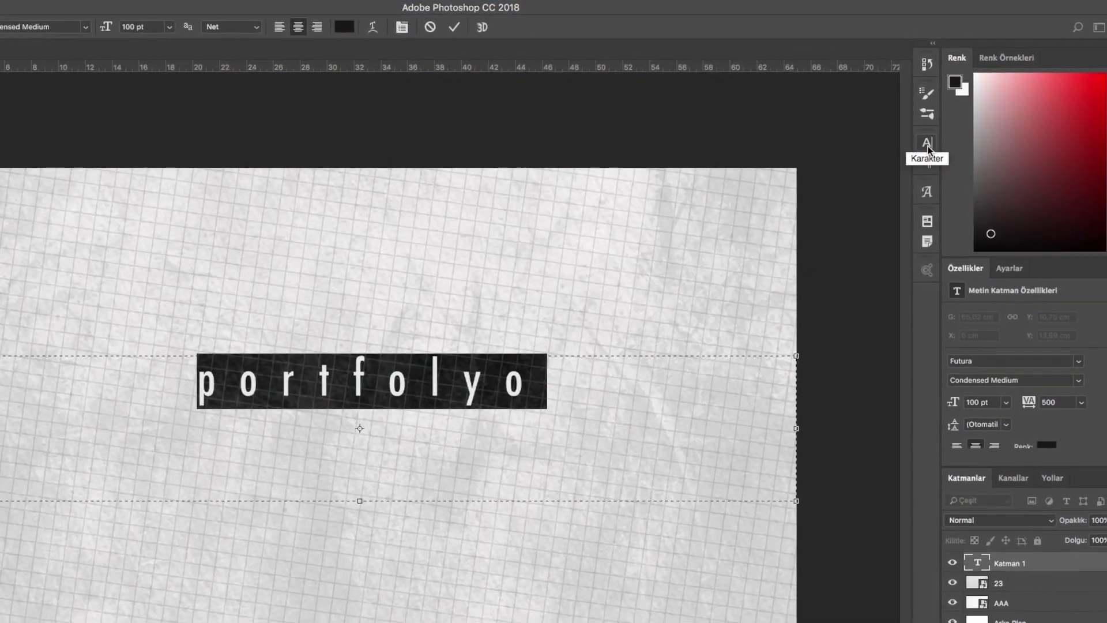
click(927, 144)
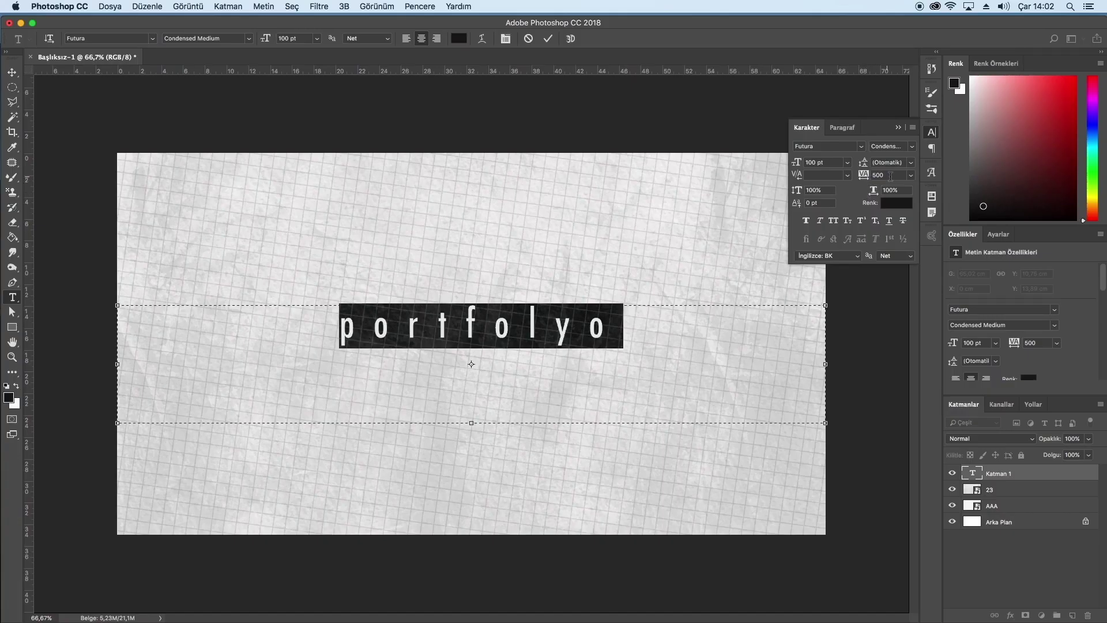
click(910, 175)
click(891, 243)
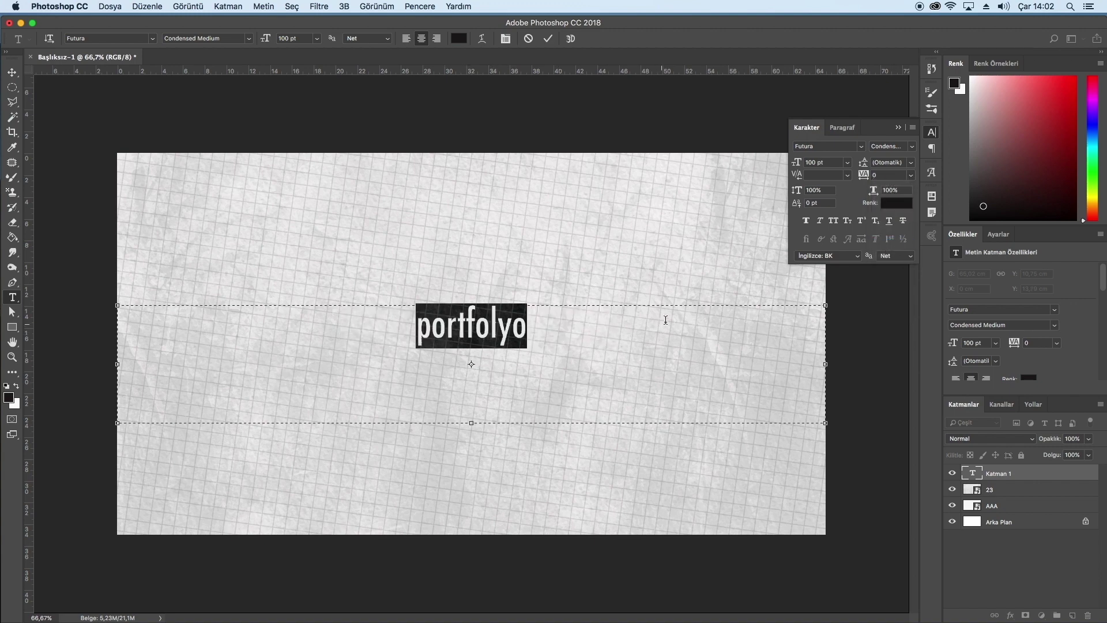
click(910, 175)
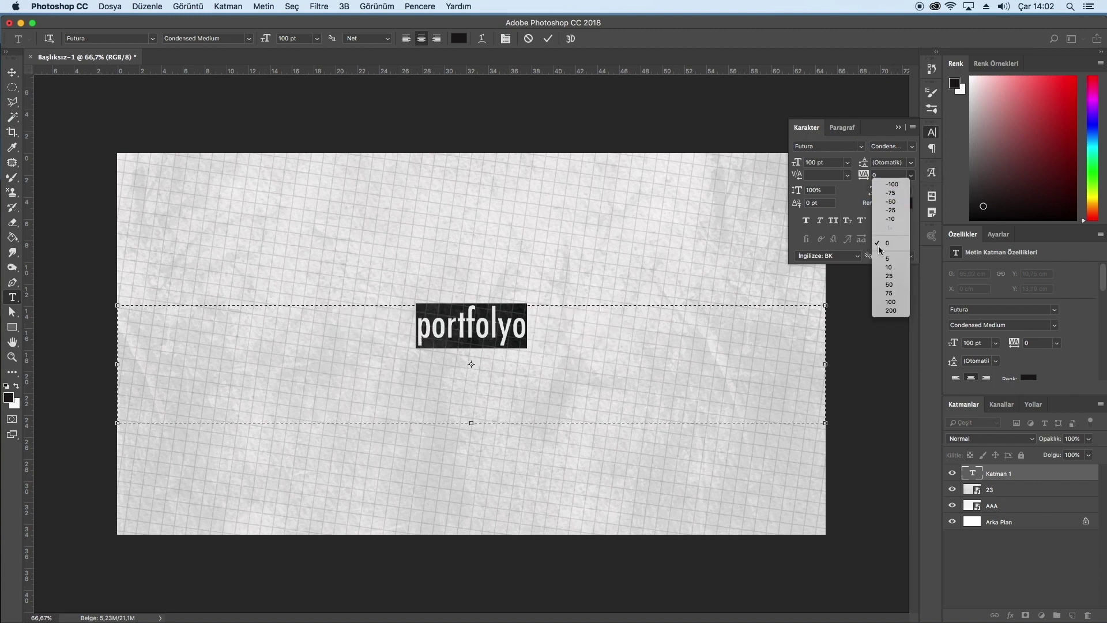
click(889, 292)
click(910, 175)
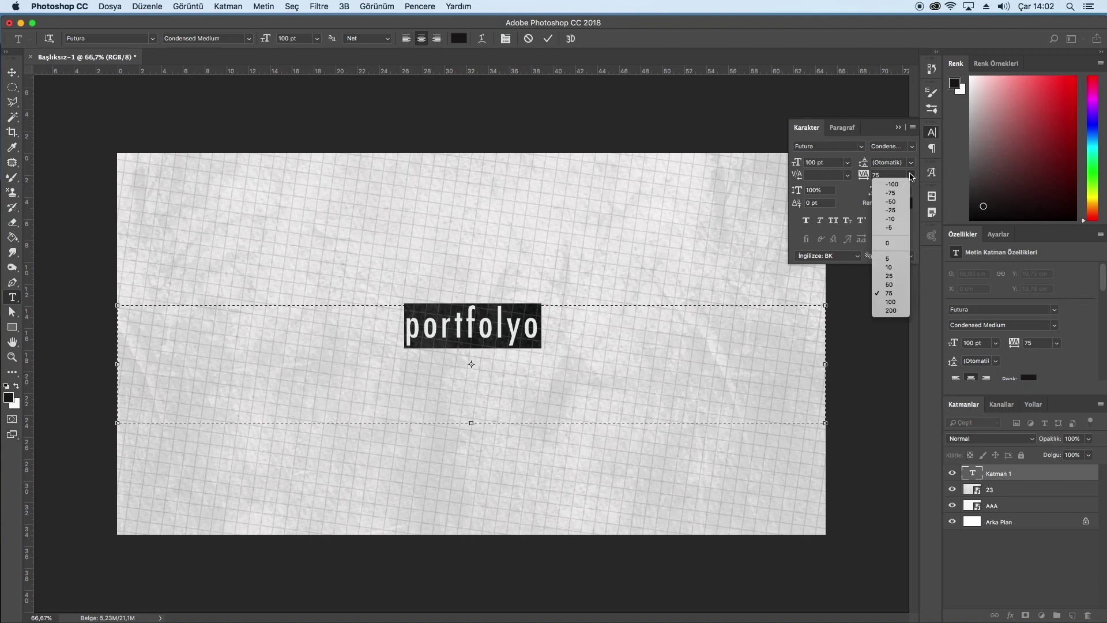
click(897, 312)
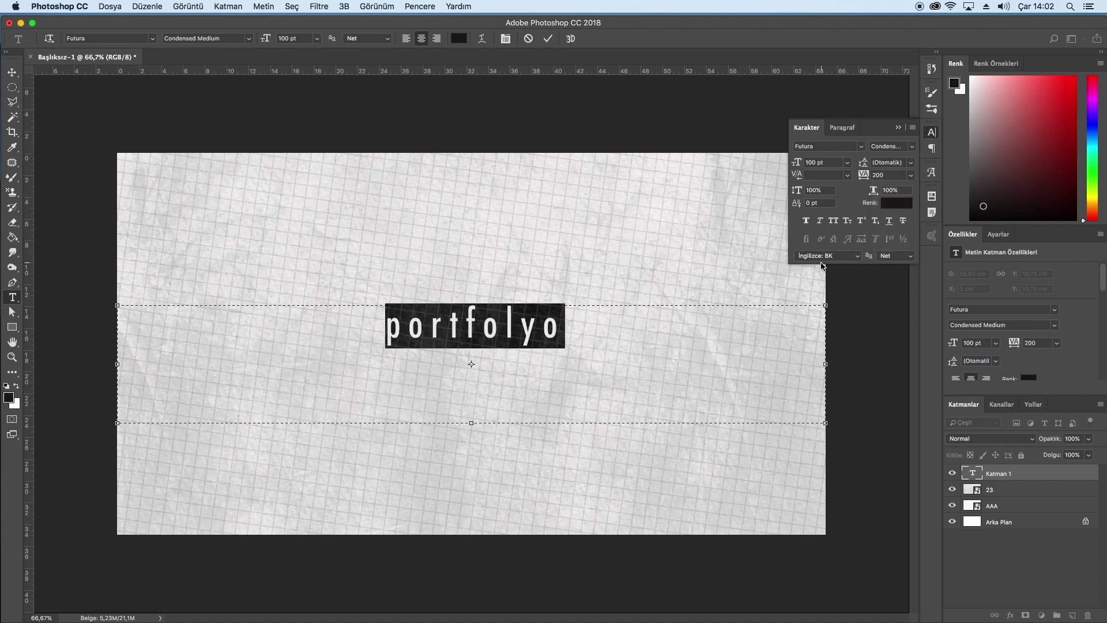
Set the portfolyo tracking to 500 and commit the text
click(880, 175)
text(500)
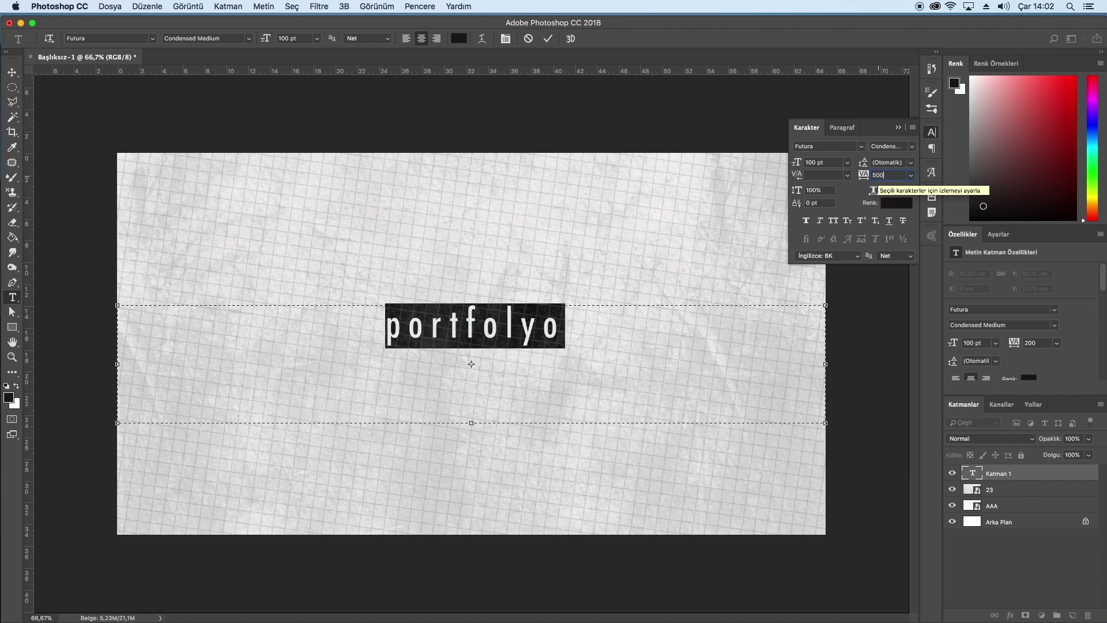
key(Return)
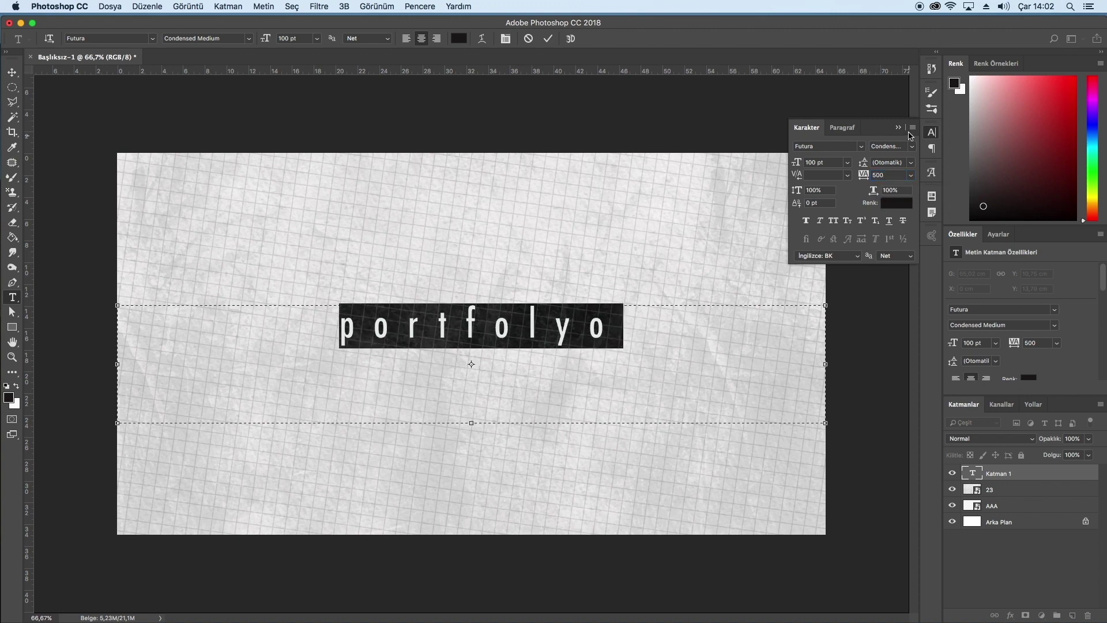
click(897, 128)
click(548, 39)
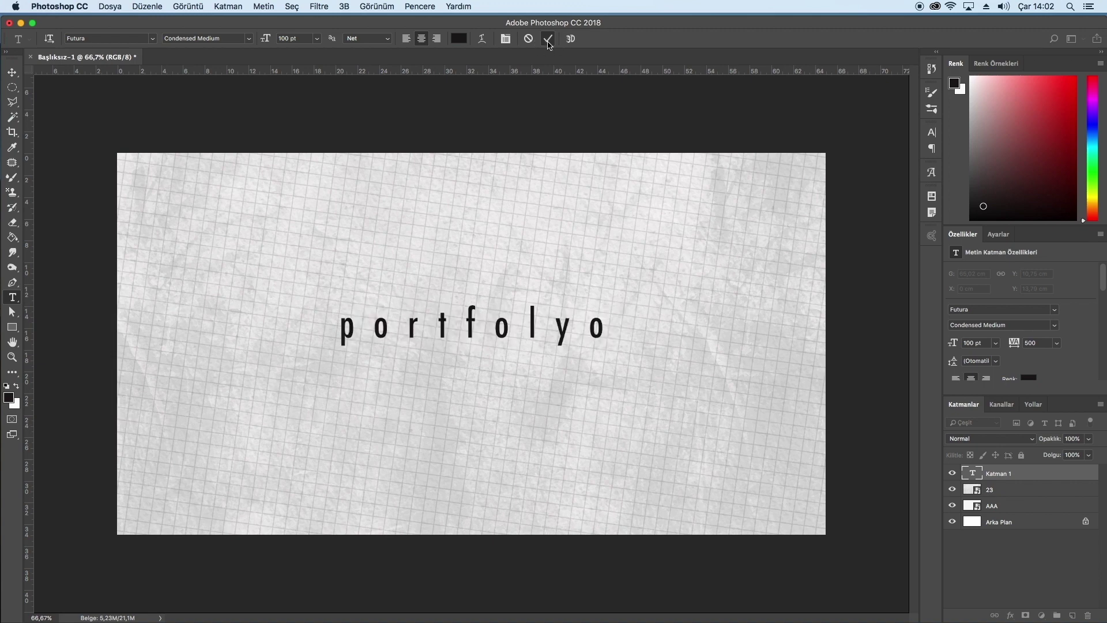
Add a subtitle text line below portfolyo with the city-planner title and designer's name, at 50 pt
drag(118, 374, 822, 430)
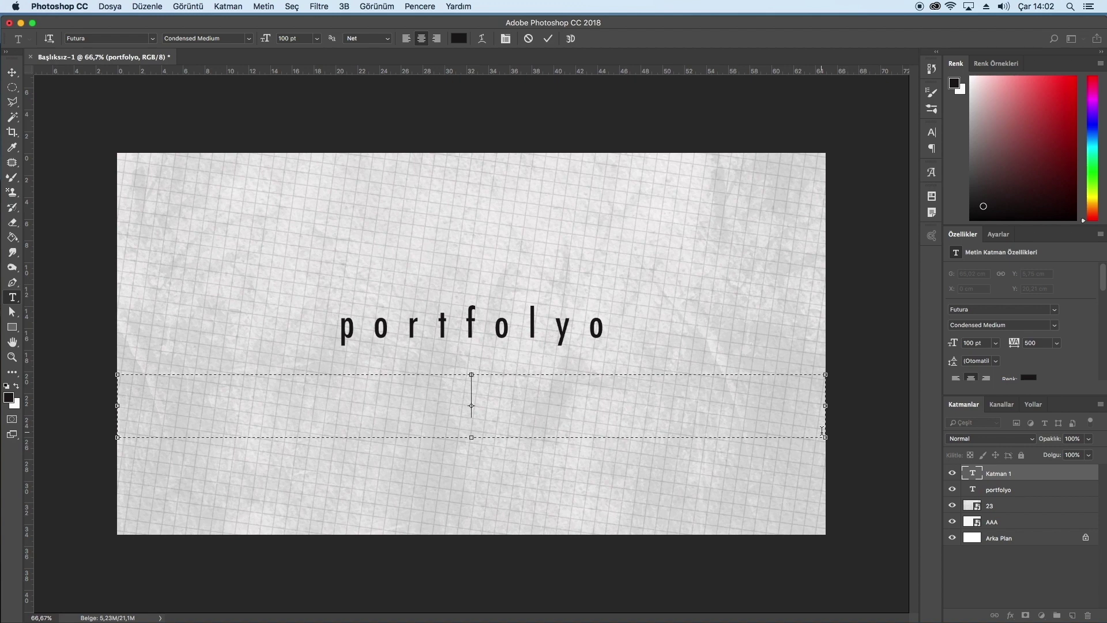
text(Şehirp)
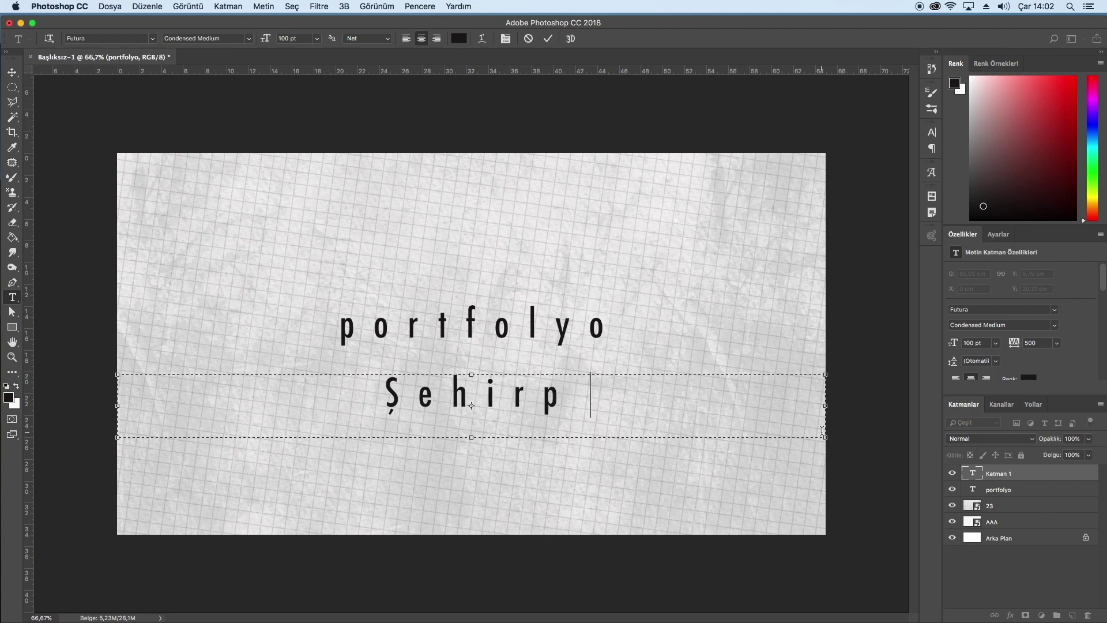
text(lan)
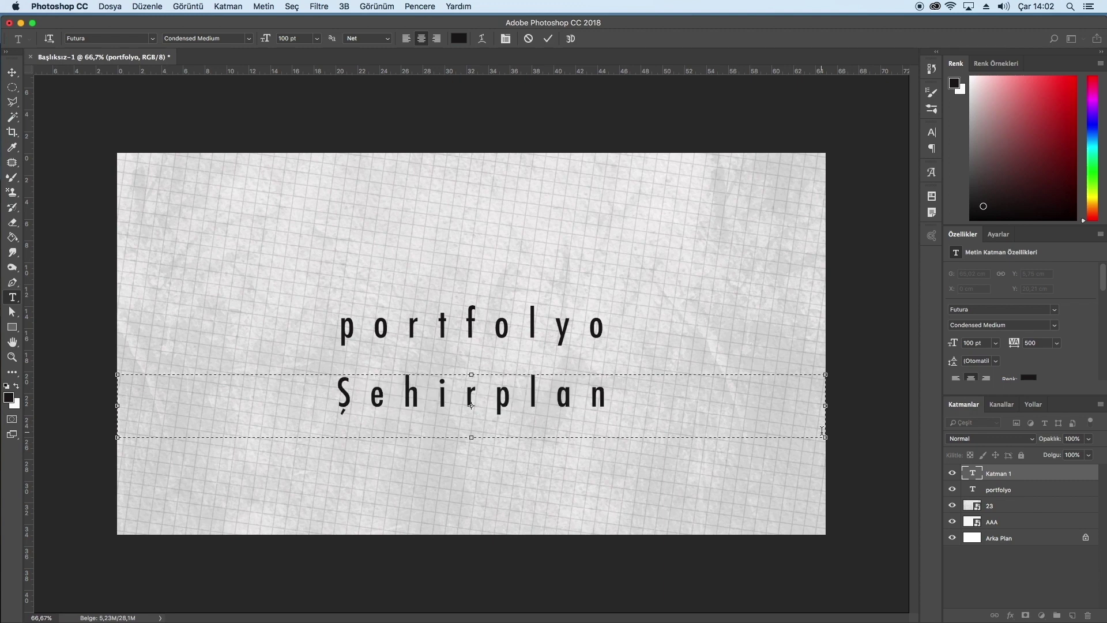
text(cısı Kıvanç Kı)
key(BackSpace)
key(BackSpace)
key(BackSpace)
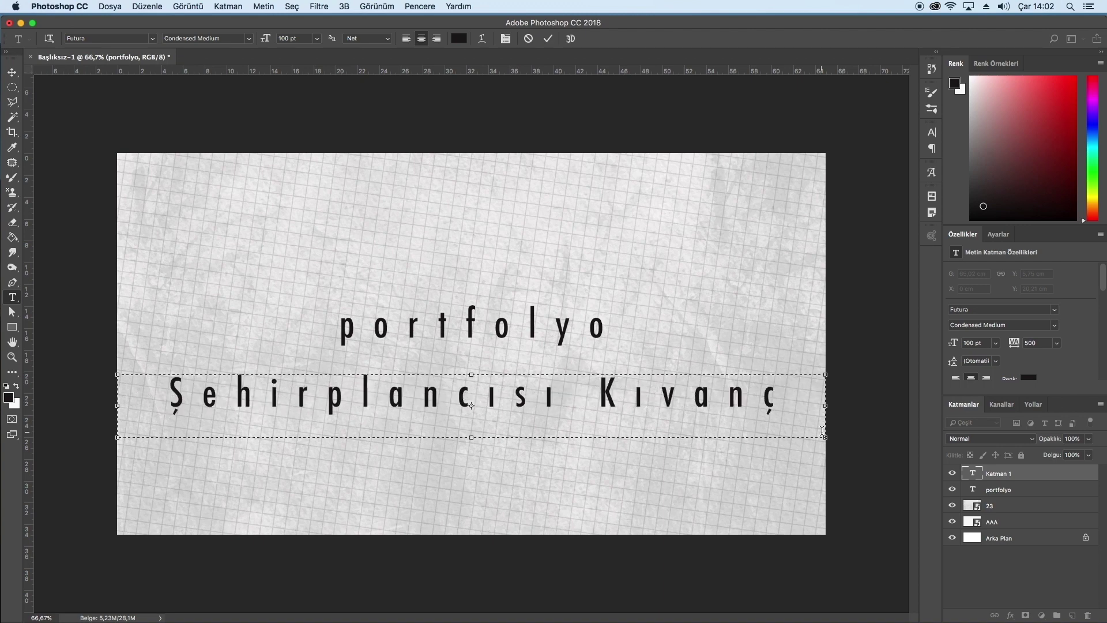
key(ctrl+a)
click(280, 38)
text(50)
key(Return)
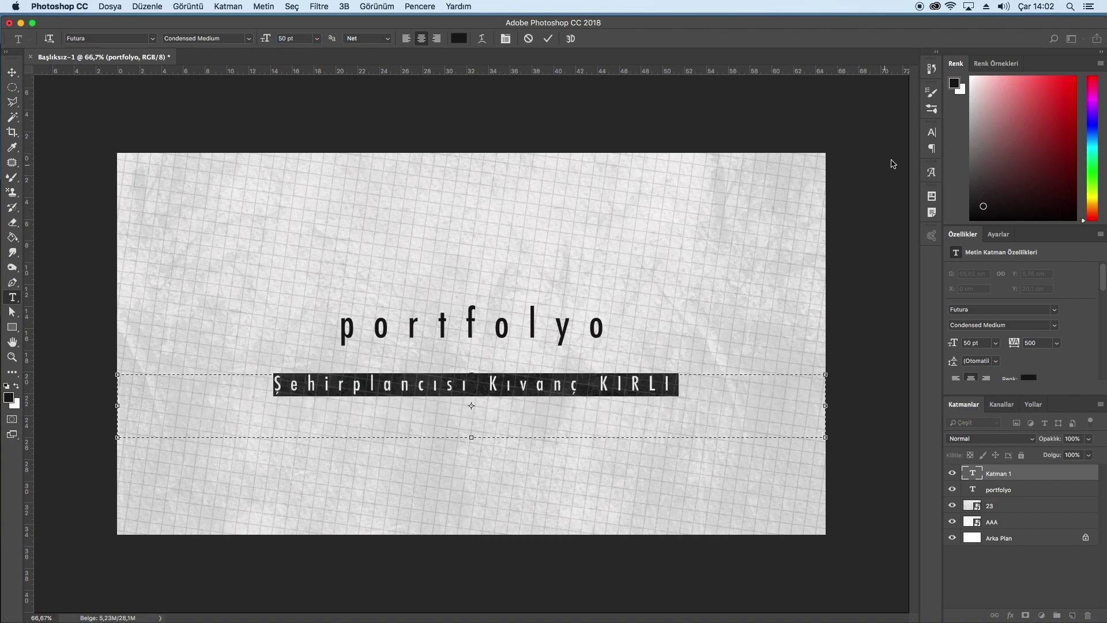
Set the subtitle tracking to 0, correct it to 'Şehir Plancısı', and commit
click(931, 133)
click(910, 175)
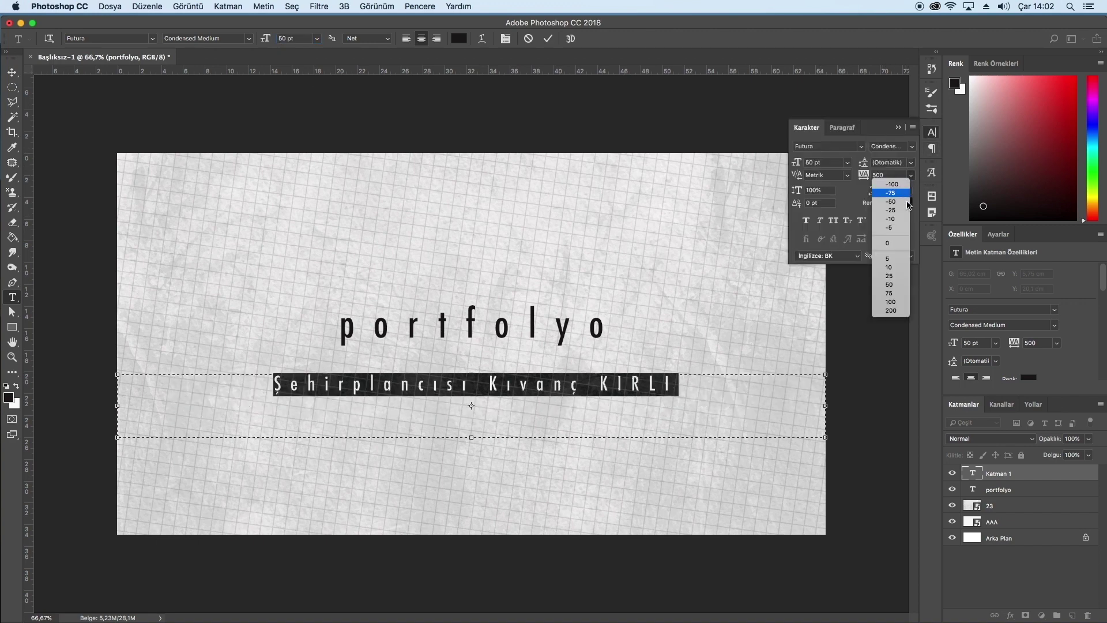
key(Escape)
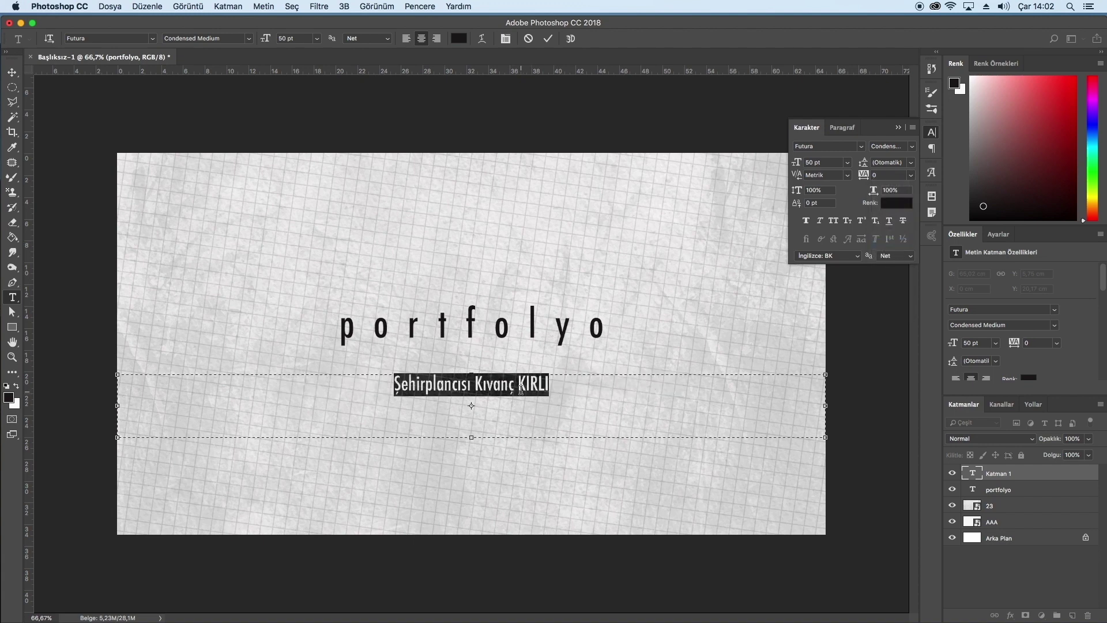
click(520, 390)
click(424, 385)
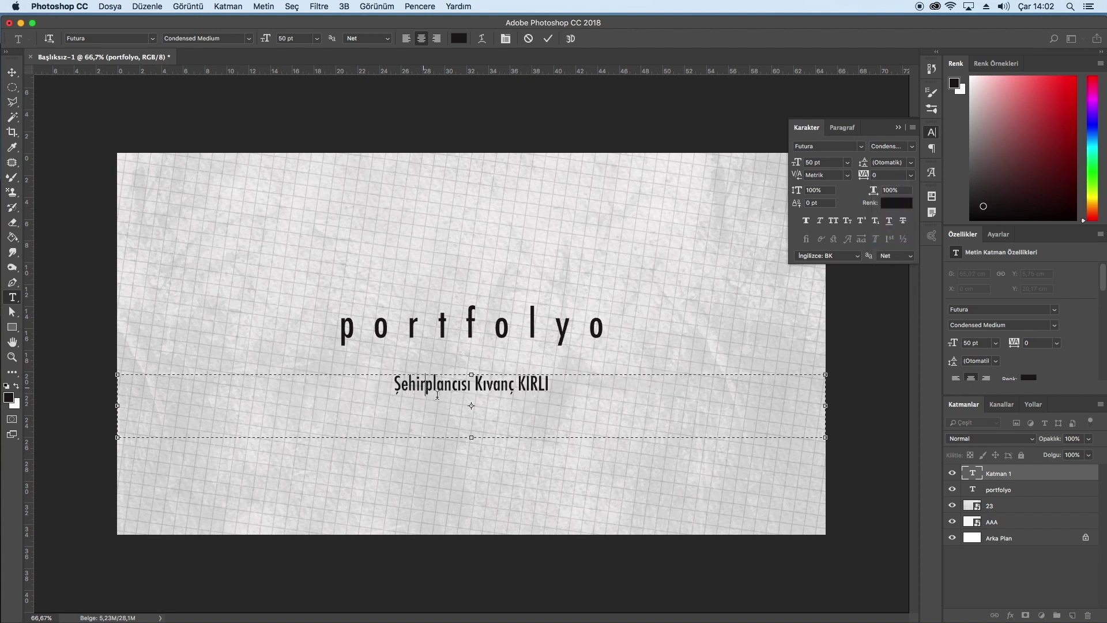
drag(427, 386, 435, 385)
text(P)
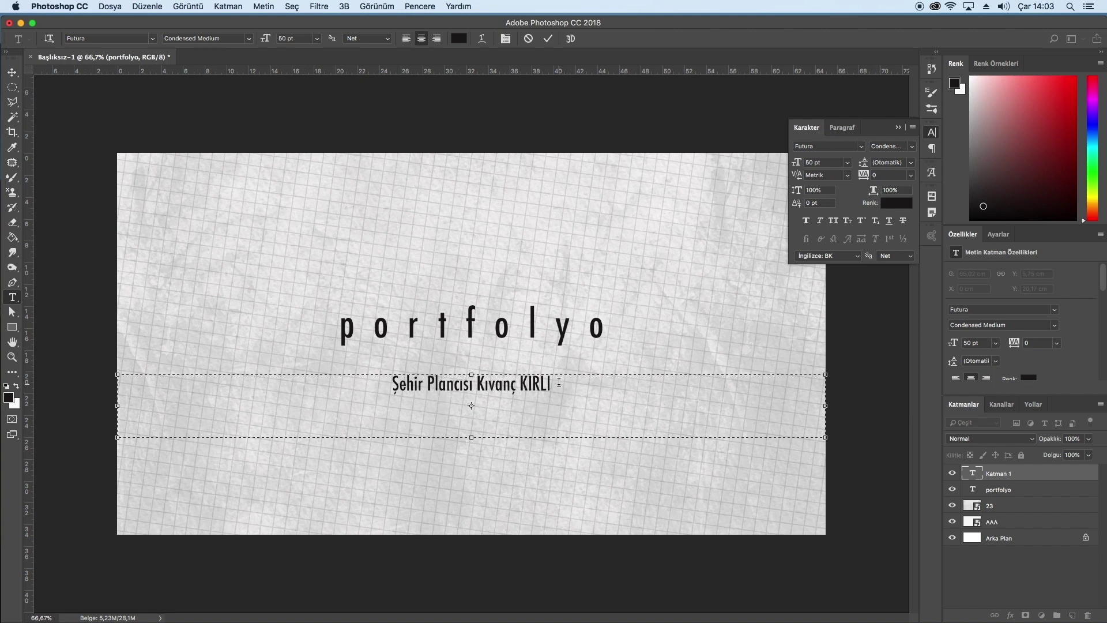
click(898, 127)
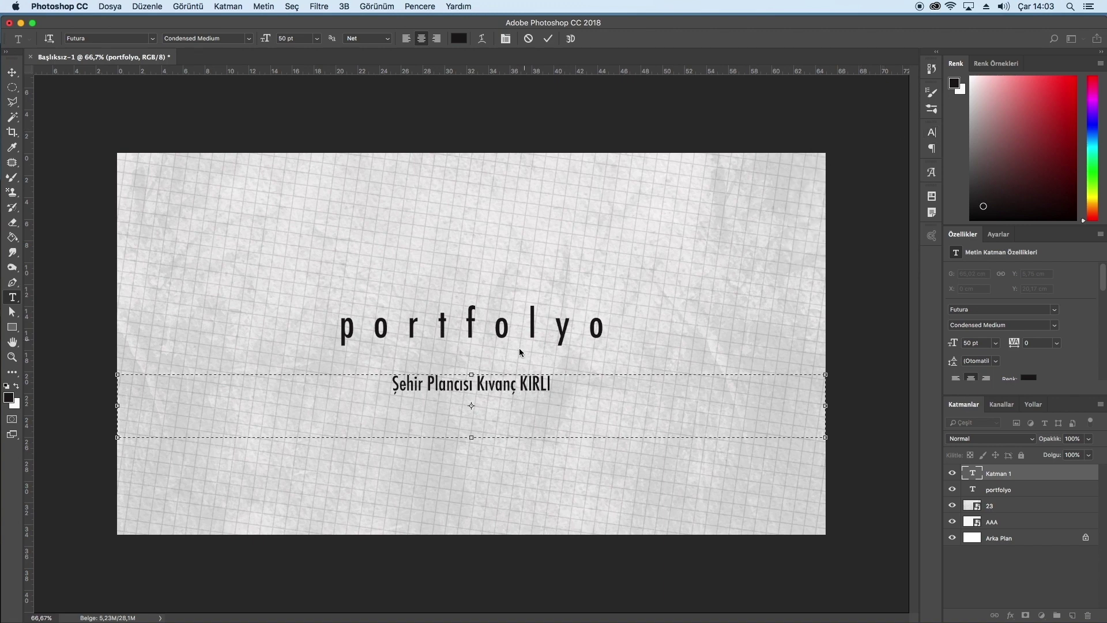
click(547, 38)
Move the subtitle up and portfolyo down so the two lines sit together
key(v)
drag(489, 384, 489, 379)
drag(471, 324, 472, 344)
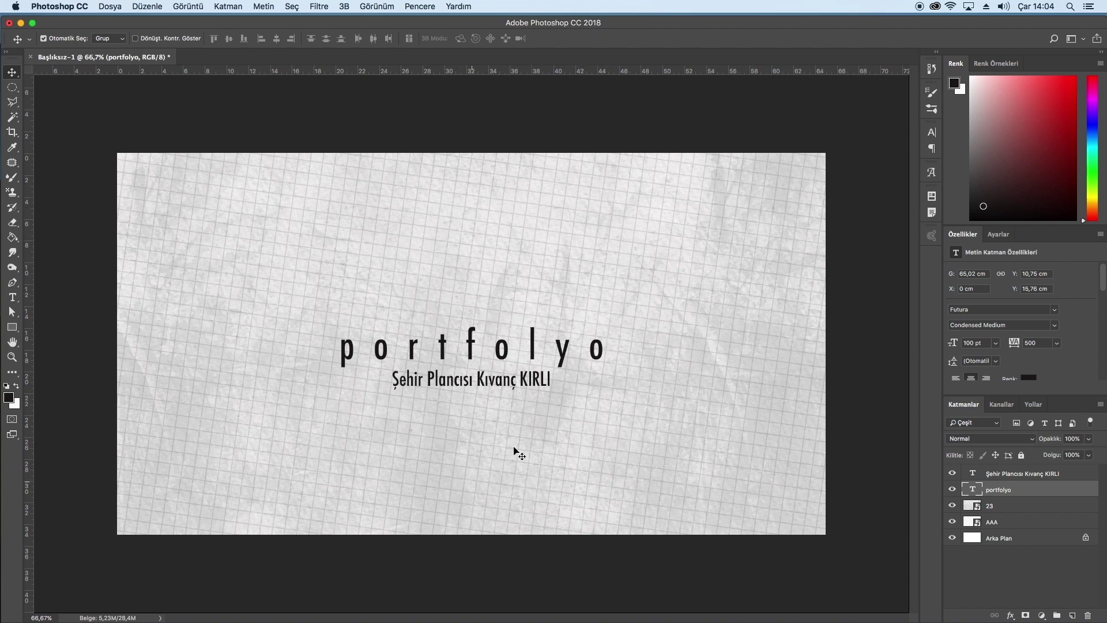
click(110, 8)
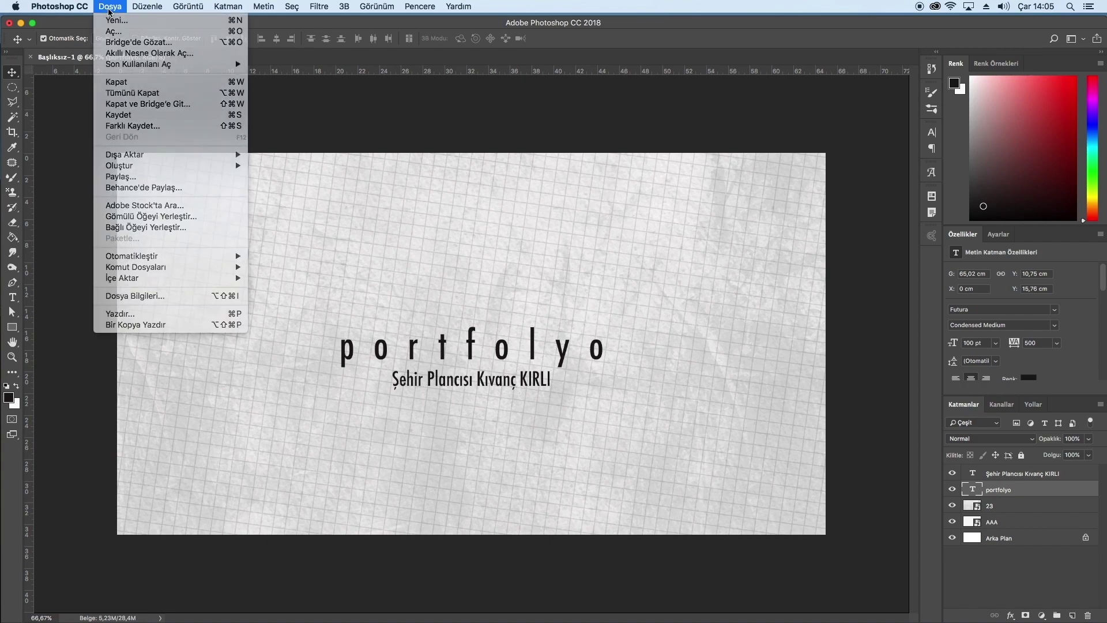
Create a new A4 portrait document at 300 ppi from the Print presets
click(109, 8)
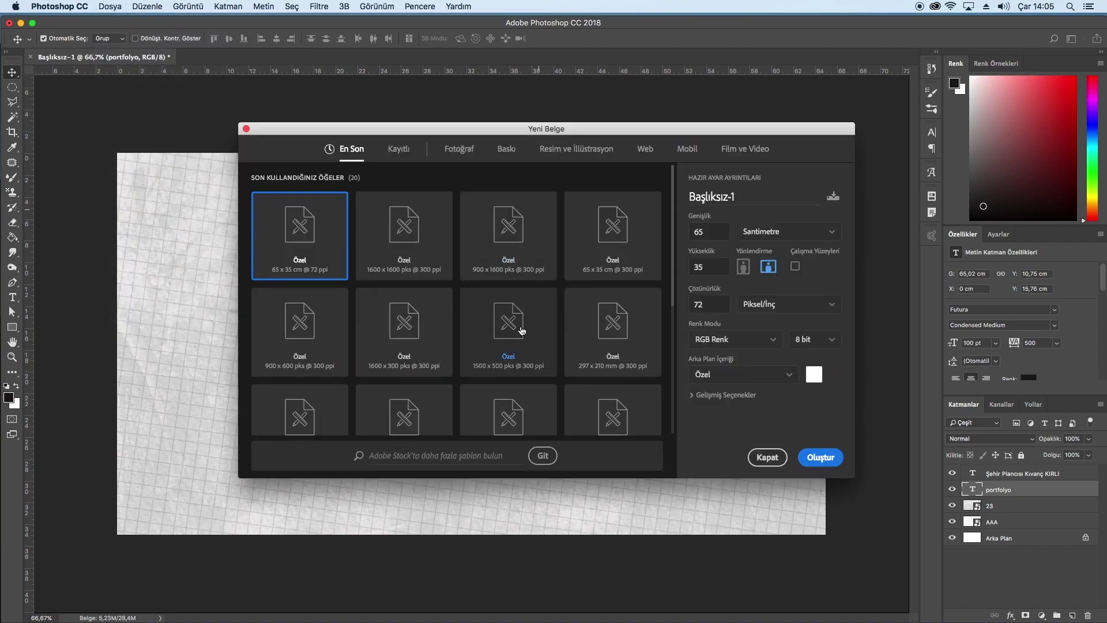
click(507, 150)
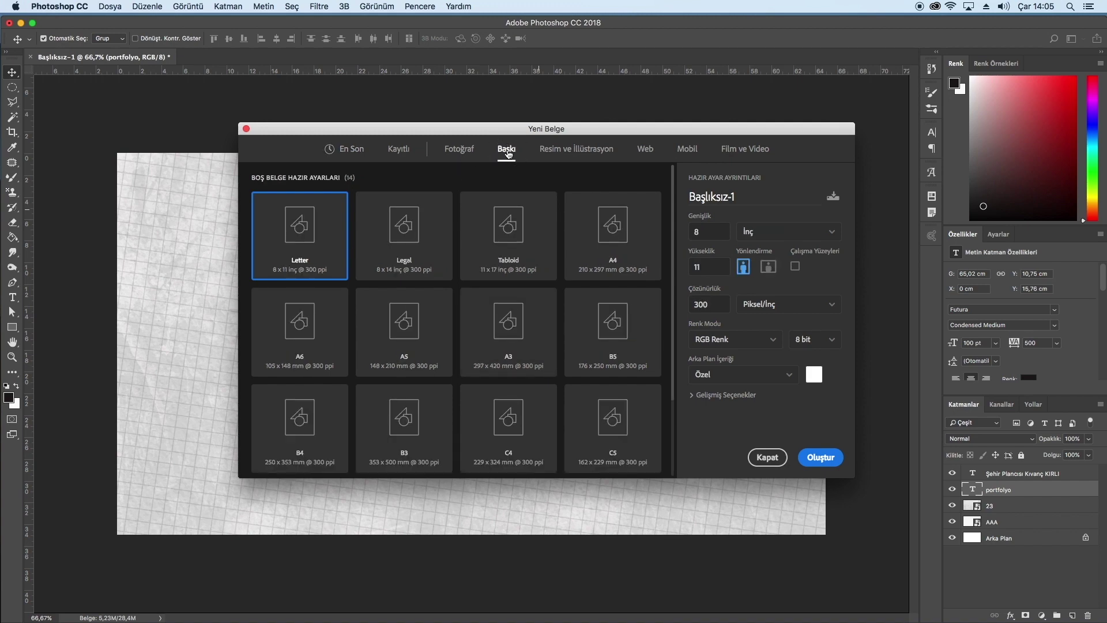
click(612, 236)
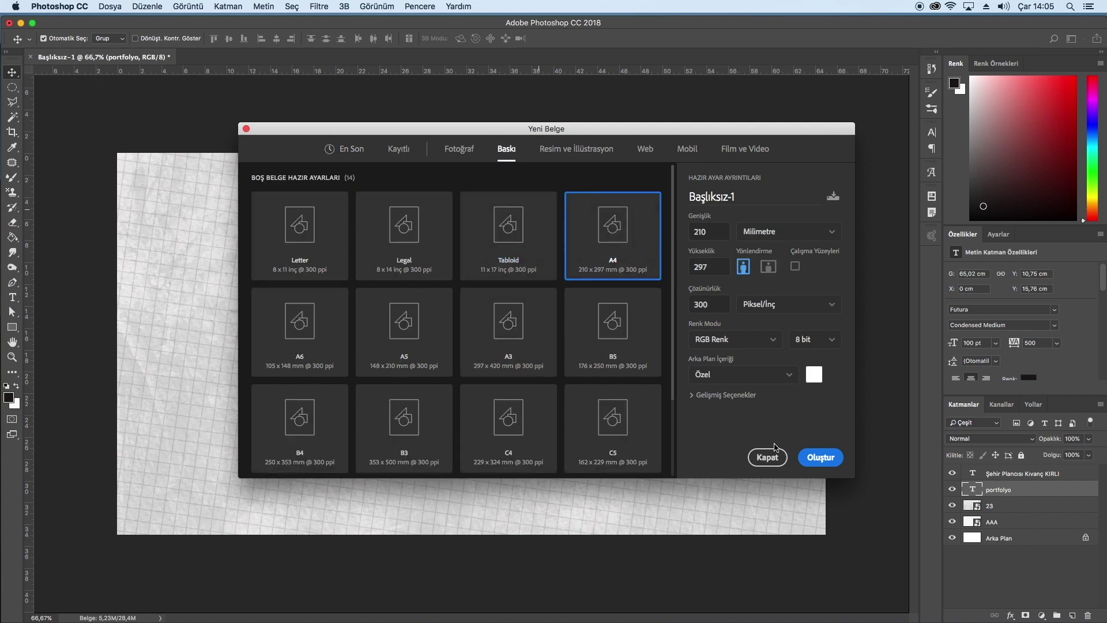
click(820, 457)
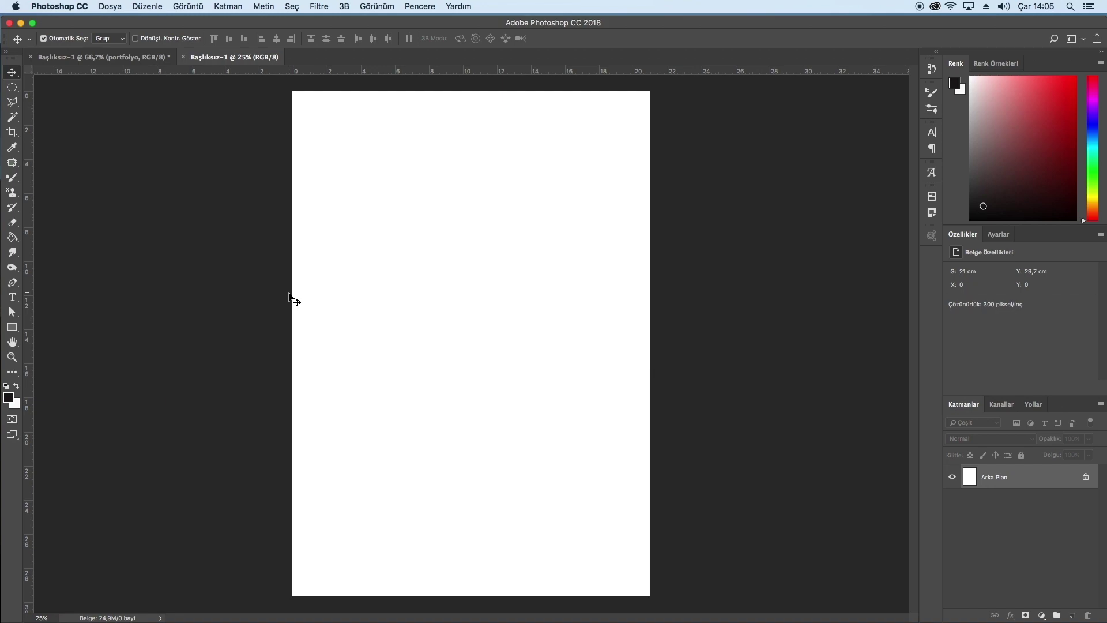
scroll(292, 297, down, 2)
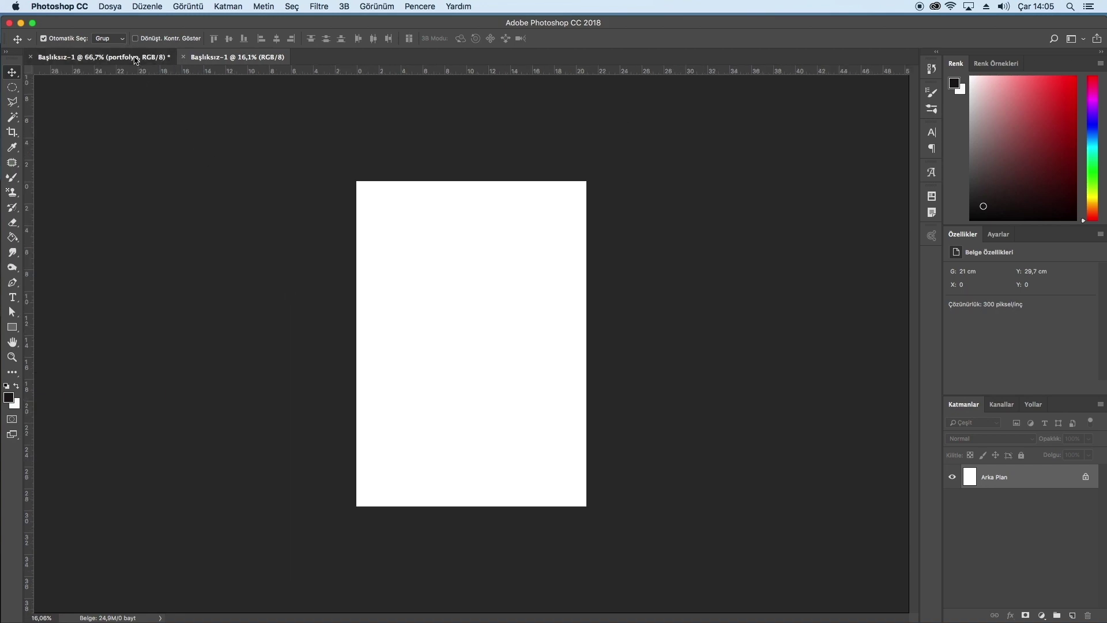
Copy the texture layers and both text layers from the cover into the A4 document
click(104, 56)
drag(663, 483, 268, 192)
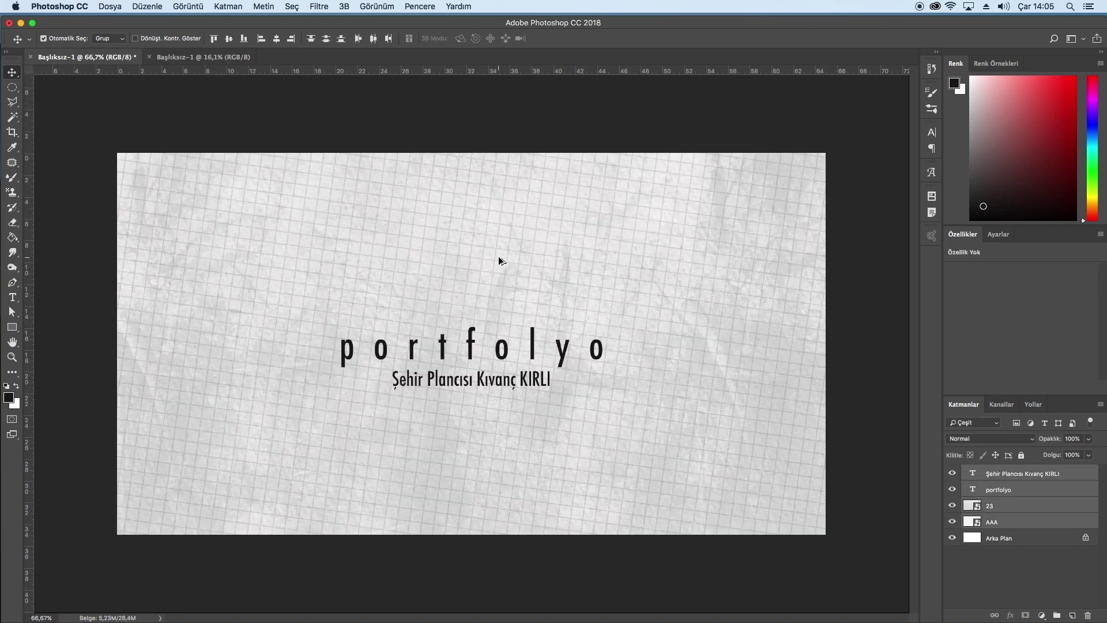
drag(539, 297, 205, 58)
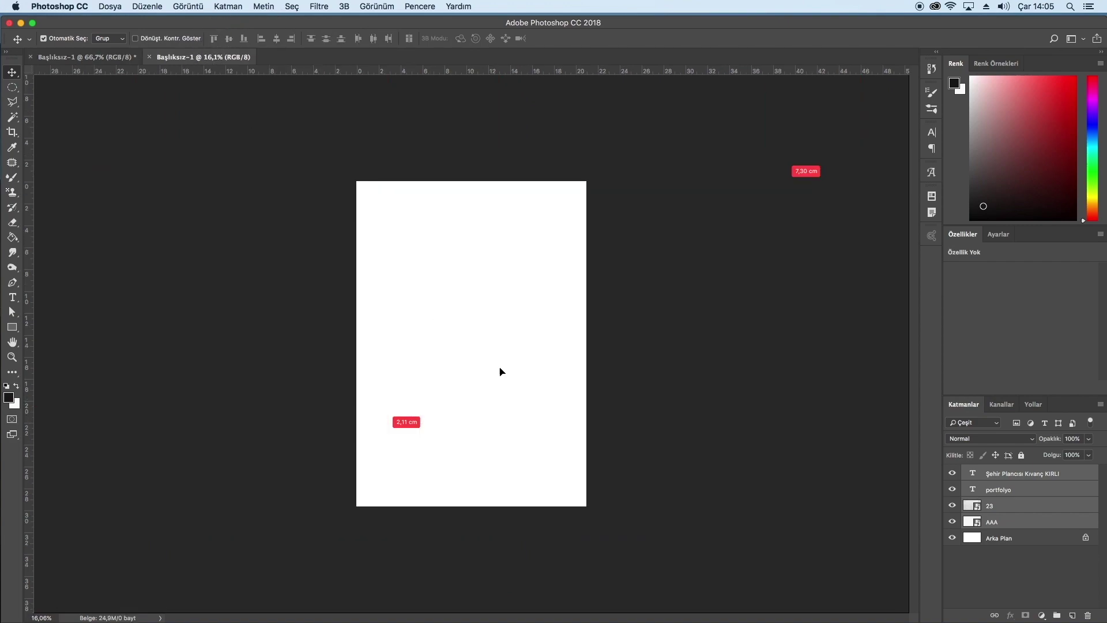
drag(205, 57, 499, 371)
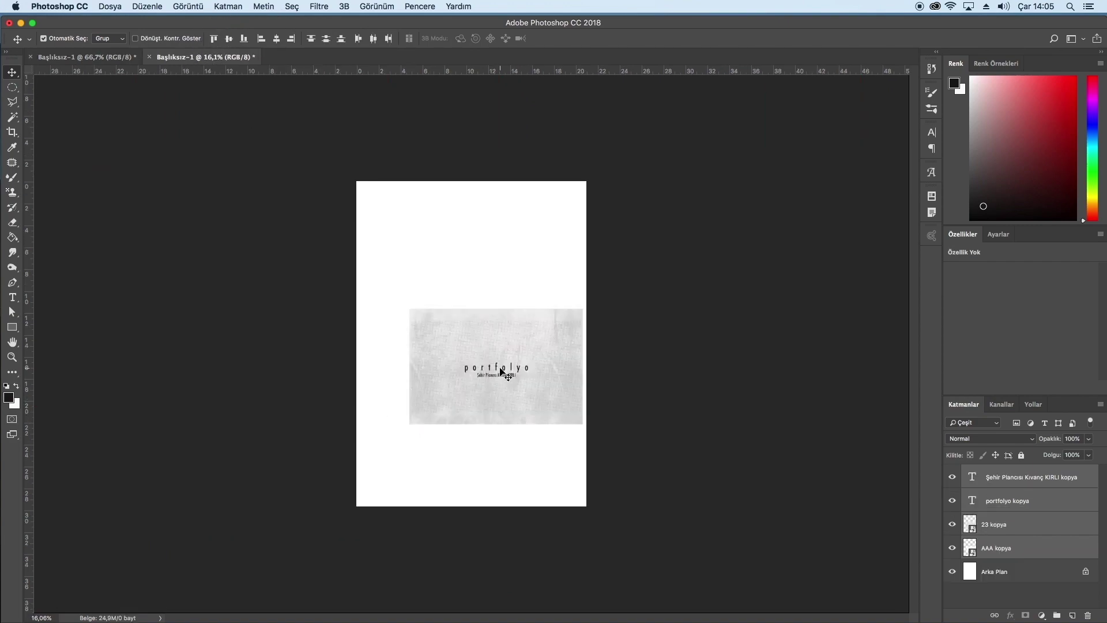
scroll(464, 349, up, 2)
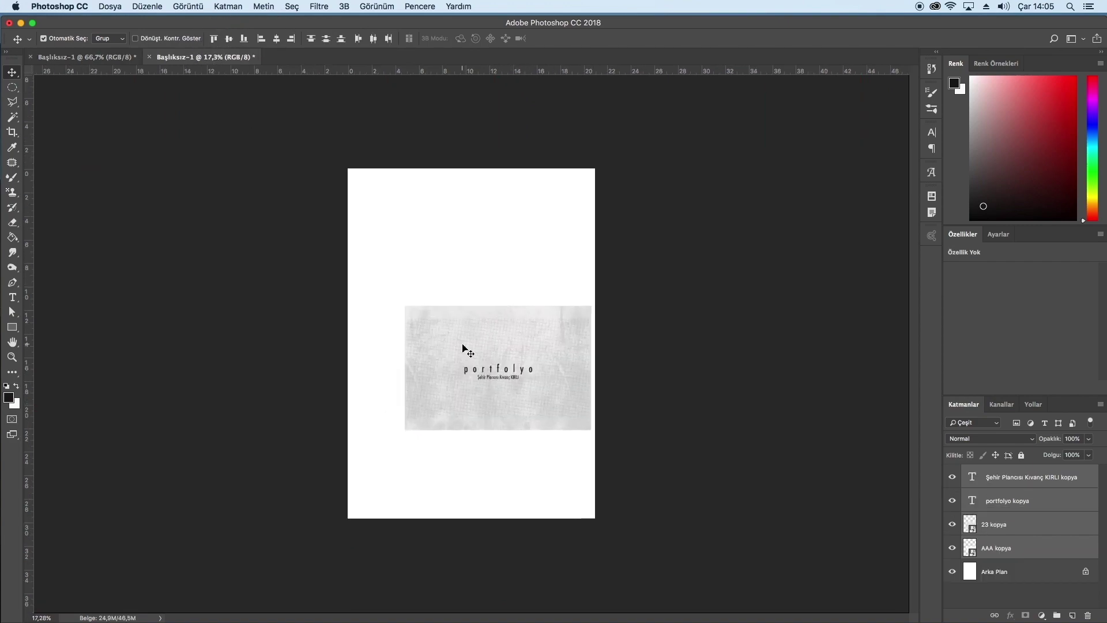
drag(562, 357, 542, 336)
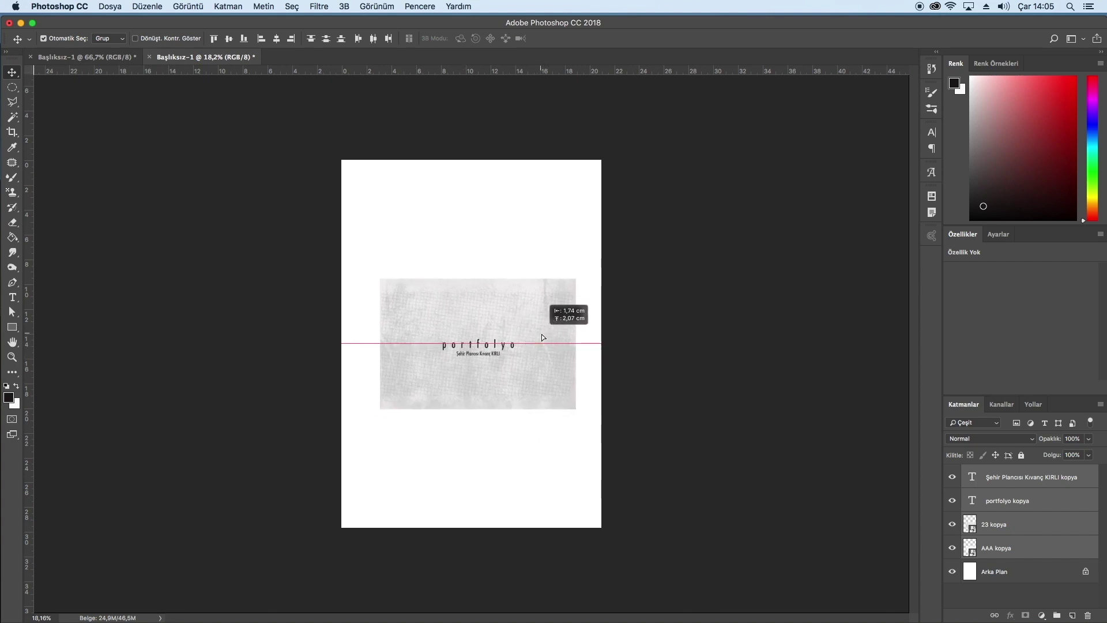
Merge AAA kopya and 23 kopya into a single texture layer
click(568, 519)
scroll(545, 448, up, 2)
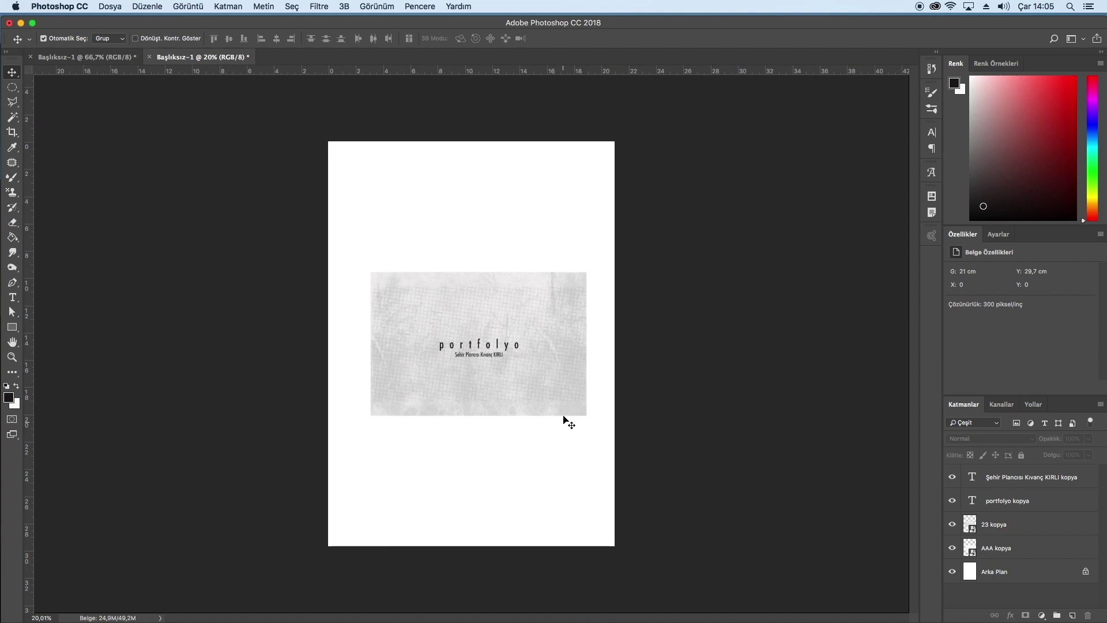
click(1036, 550)
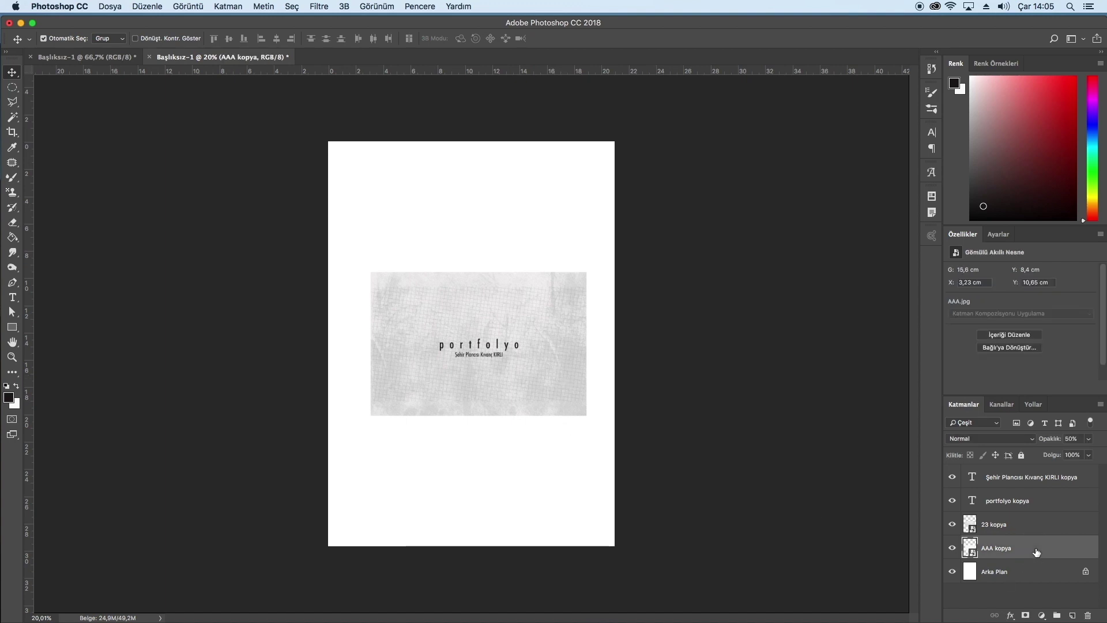
shift+click(1017, 526)
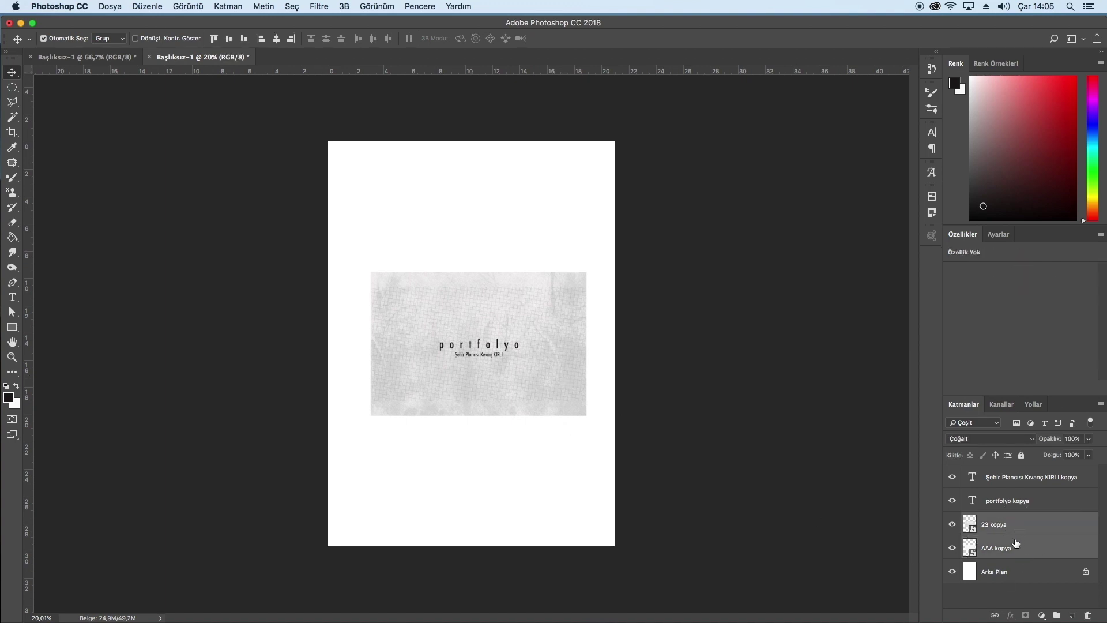
key(super+e)
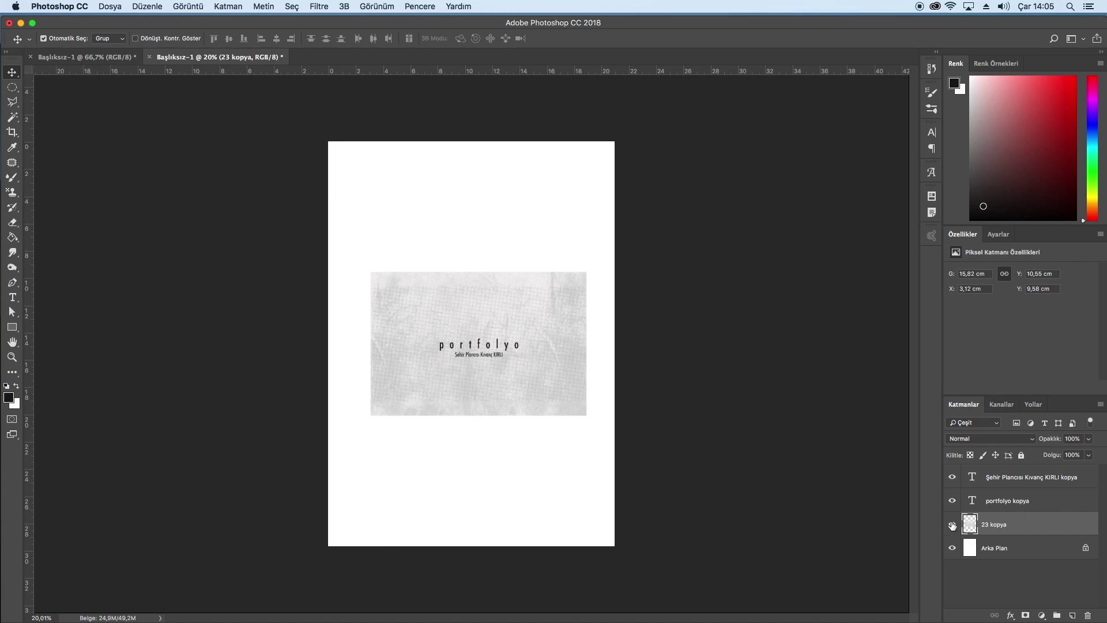
click(952, 525)
click(953, 526)
key(super+t)
Rotate the merged texture 90° clockwise and scale it to cover the whole A4 page
right_click(580, 353)
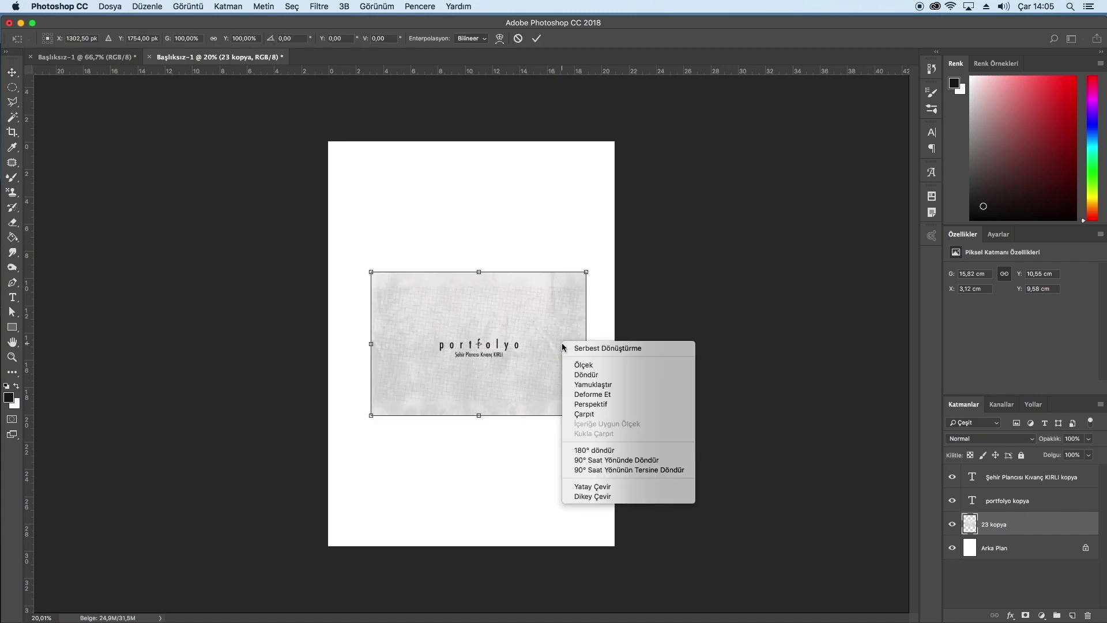
click(628, 461)
drag(514, 391, 419, 283)
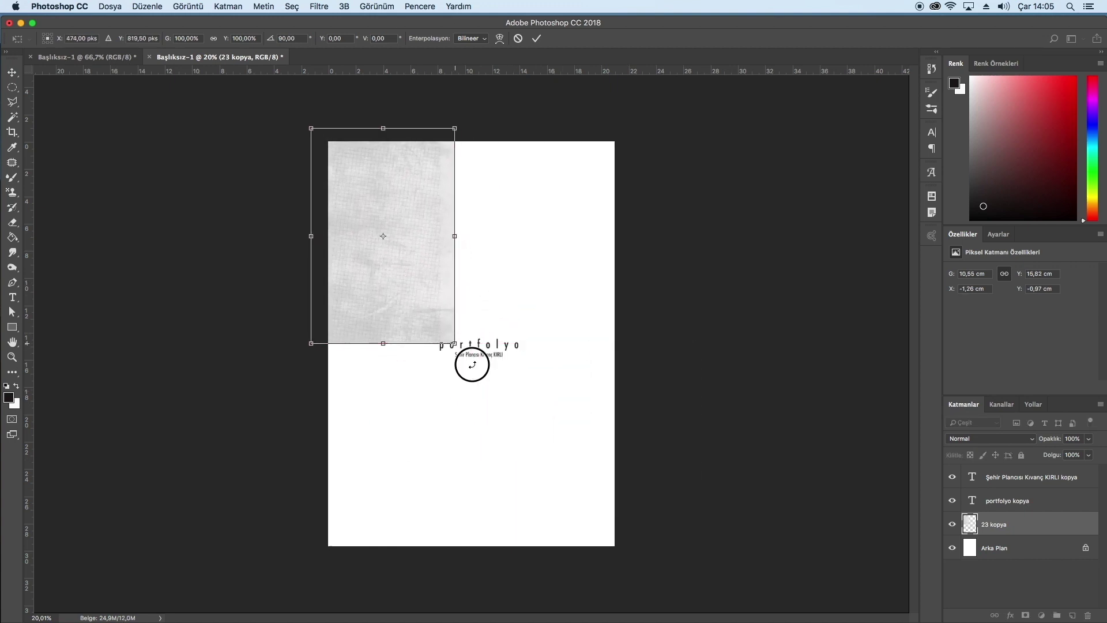
drag(454, 343, 694, 592)
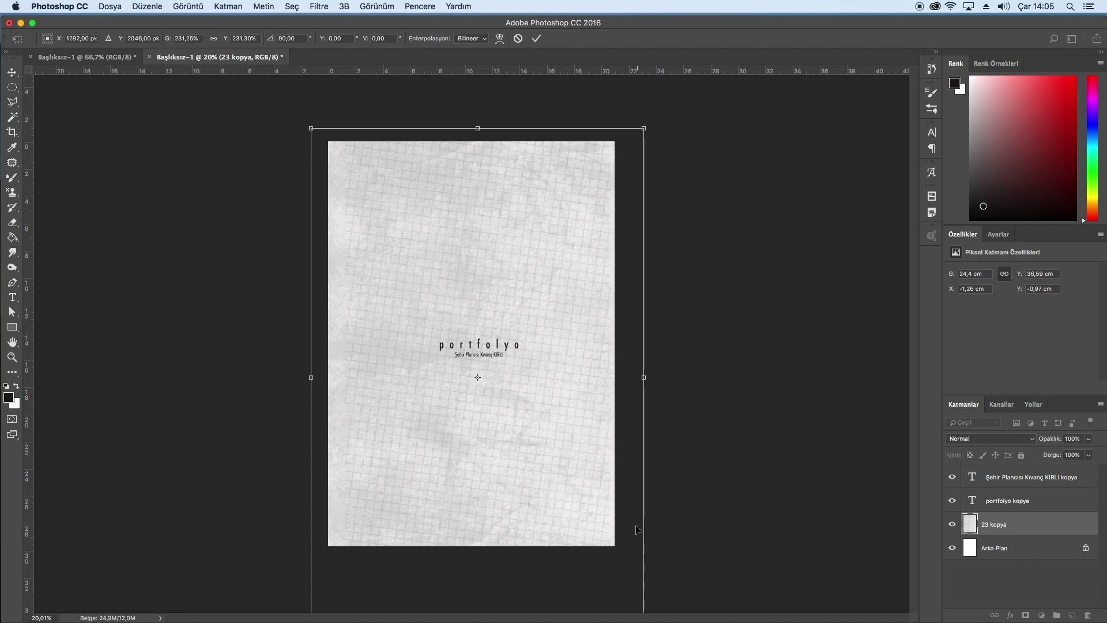
key(super+minus)
drag(617, 584, 593, 549)
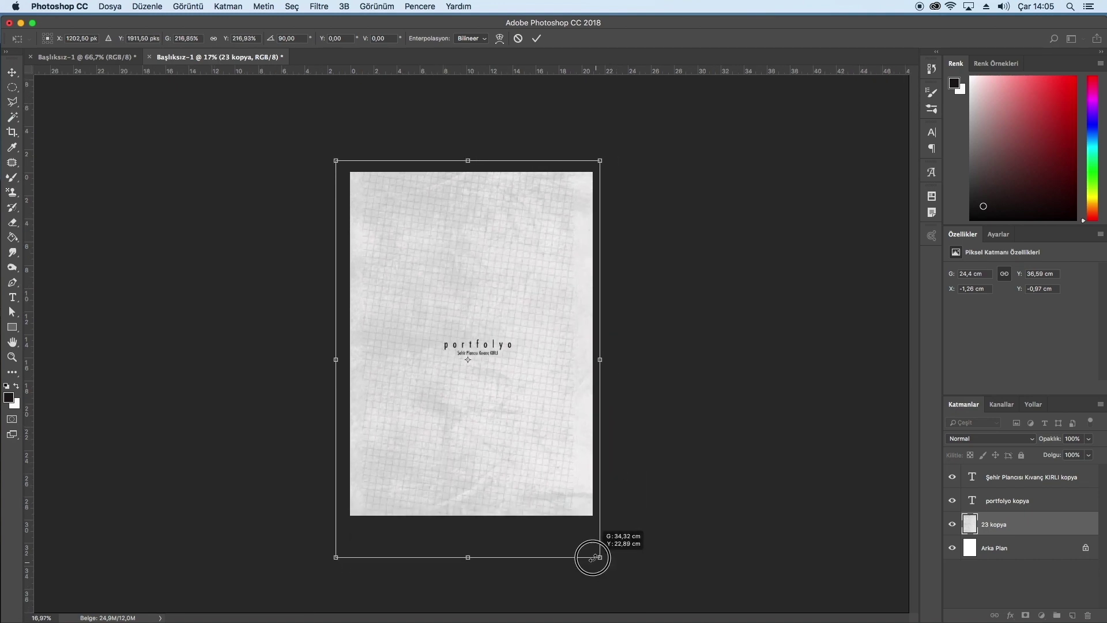
drag(568, 472, 575, 475)
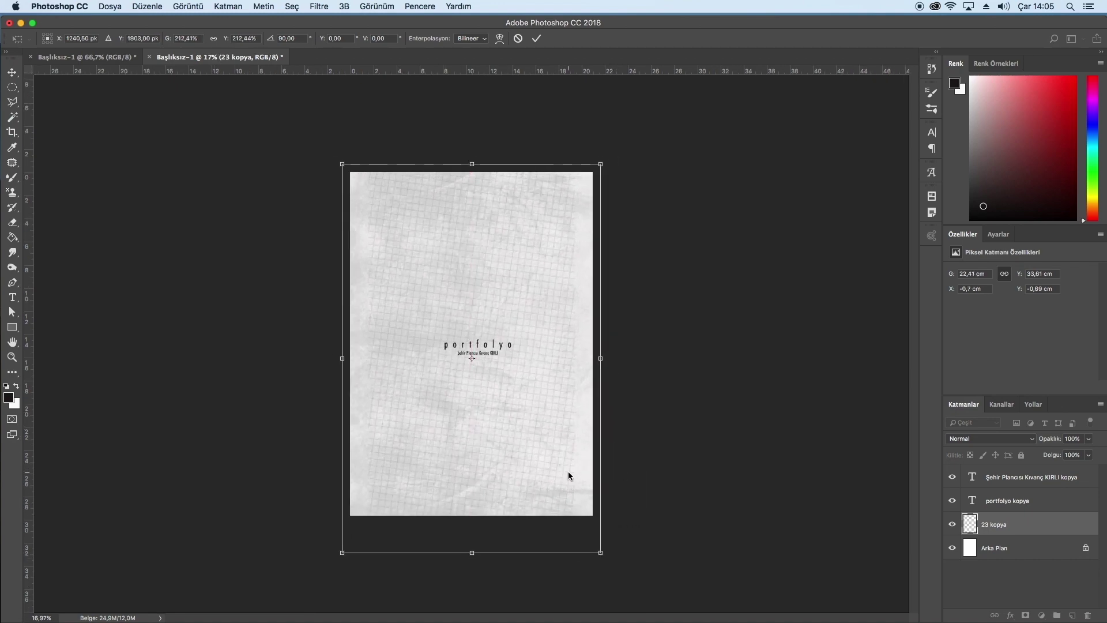
drag(486, 295, 489, 288)
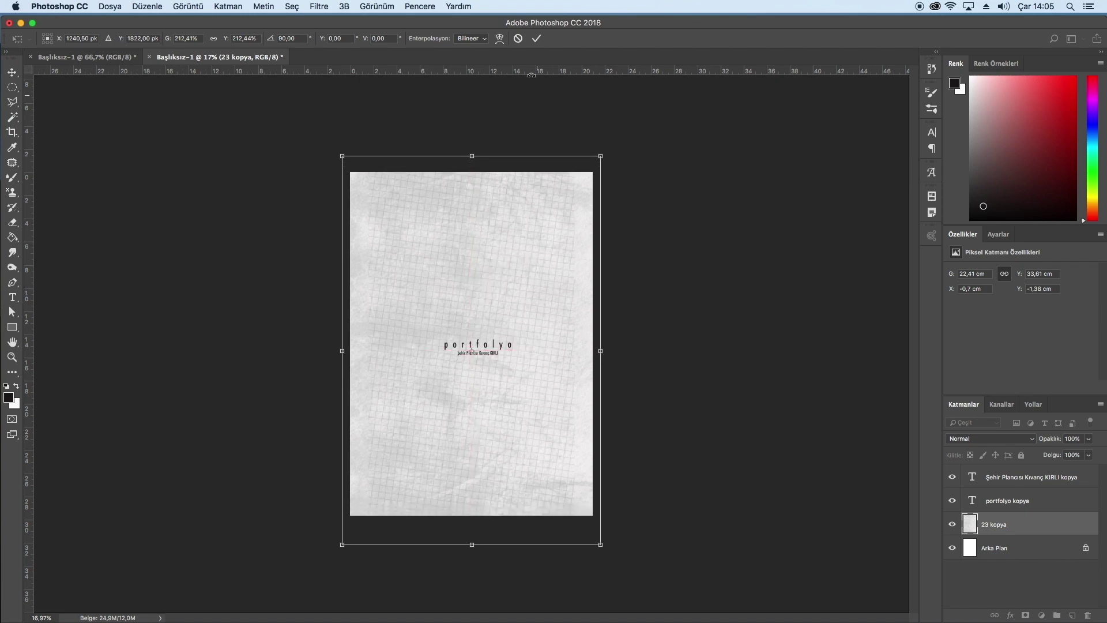
click(536, 38)
Check the landscape cover, then return to the portrait copy and select the portfolyo layer
scroll(472, 220, up, 3)
scroll(373, 237, up, 3)
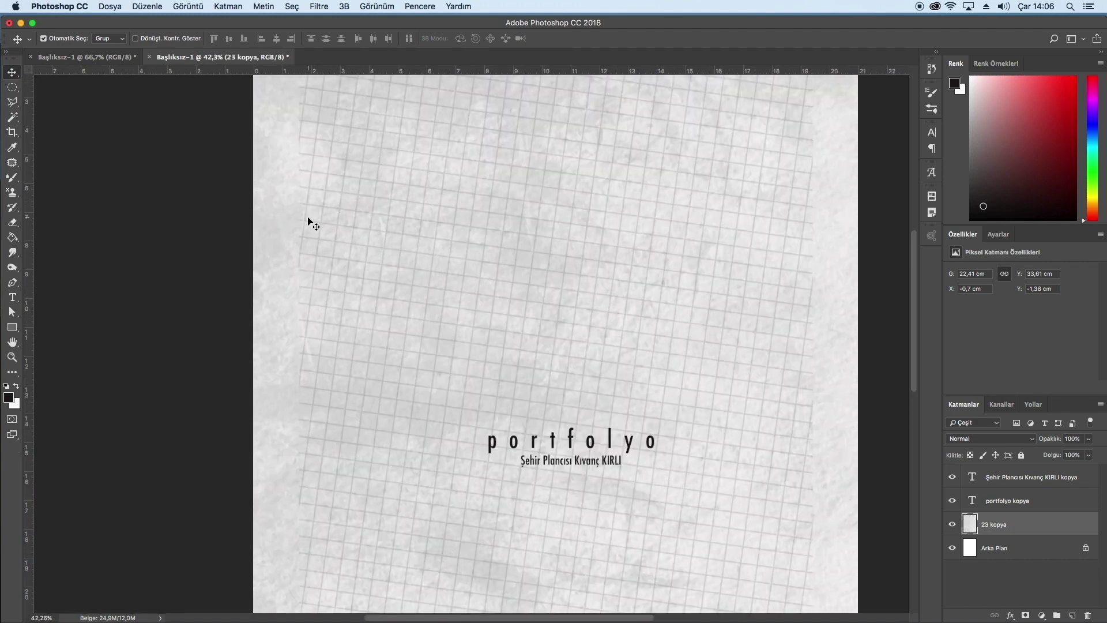
click(87, 56)
scroll(640, 421, down, 2)
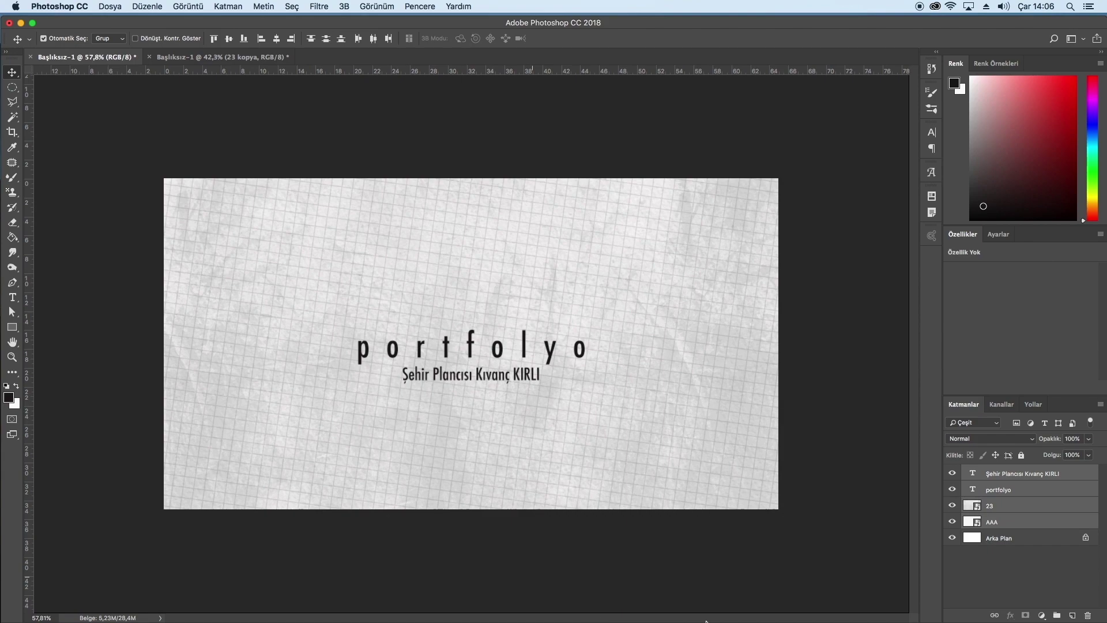
click(225, 57)
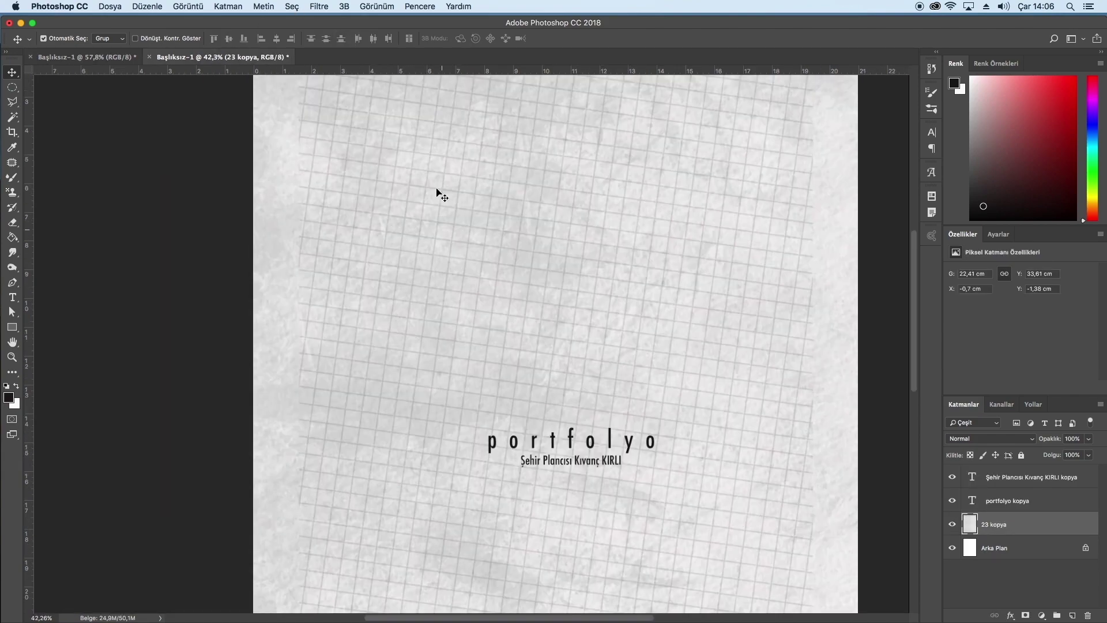
scroll(363, 271, down, 1)
scroll(383, 240, down, 1)
scroll(396, 247, down, 3)
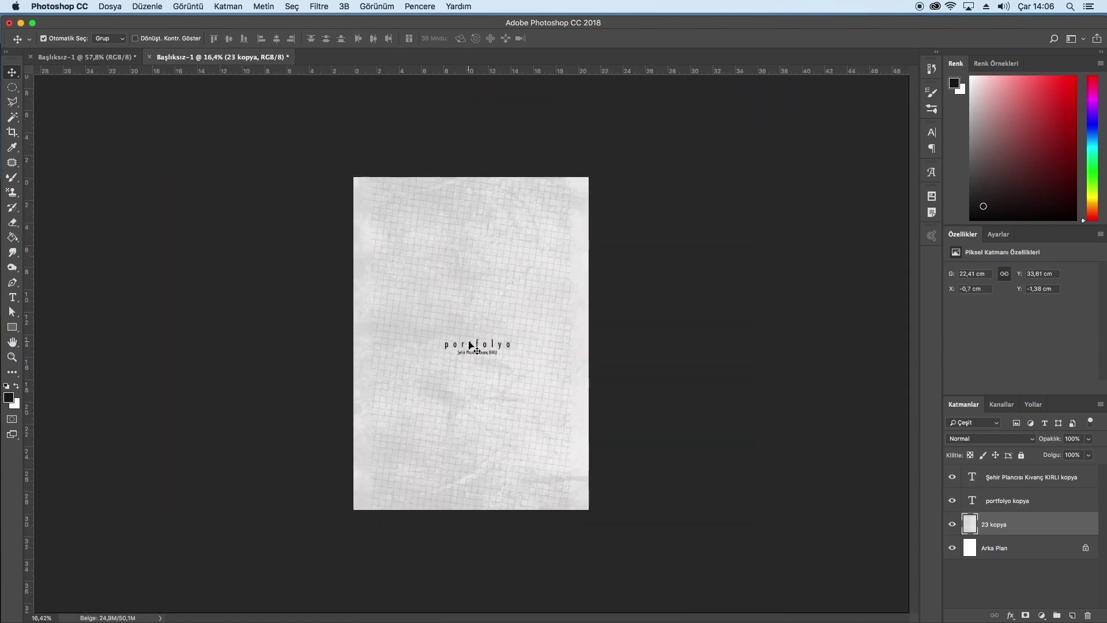
scroll(437, 360, down, 3)
scroll(436, 360, up, 2)
click(479, 345)
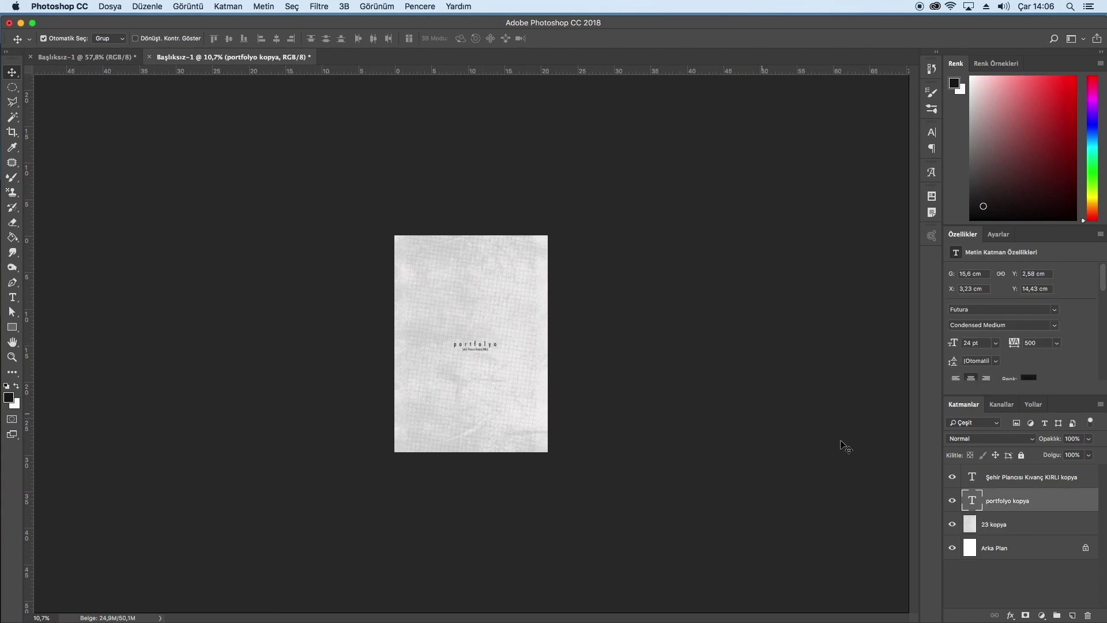
Widen the portfolyo title's box to the page edges, set it to 50 pt, and place the subtitle beneath
double_click(972, 502)
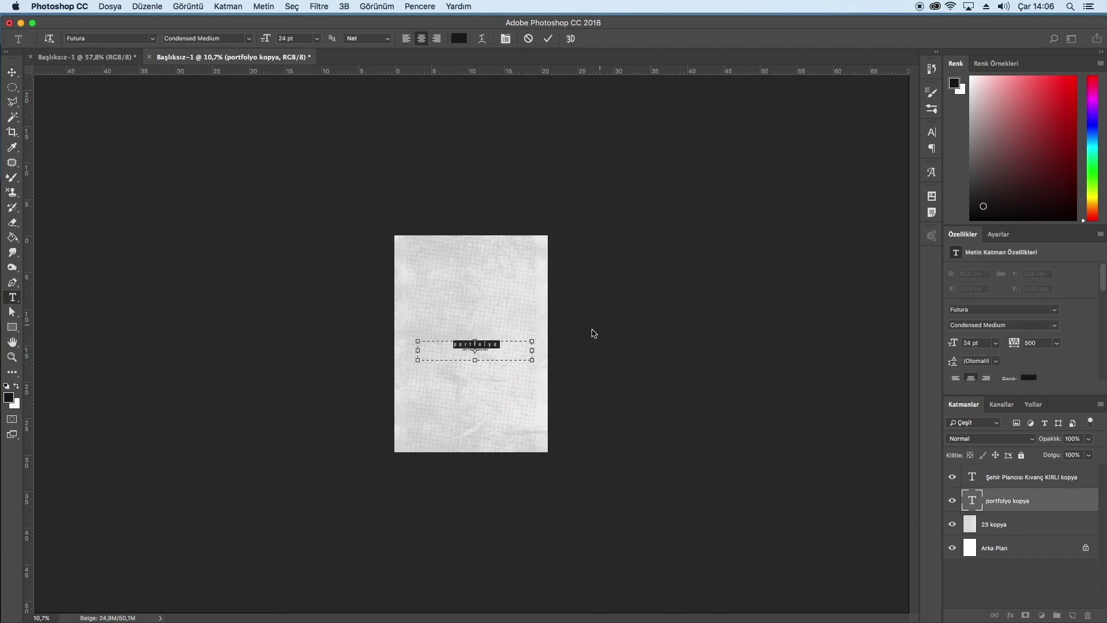
drag(529, 350, 548, 350)
drag(418, 350, 396, 350)
drag(471, 340, 477, 245)
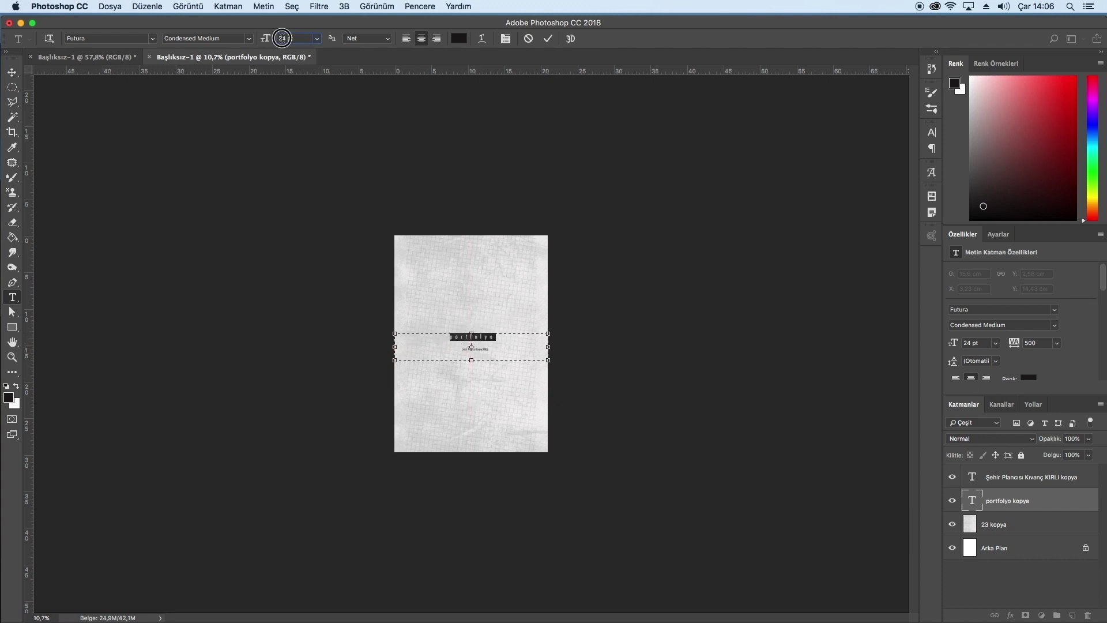
text(50)
key(Return)
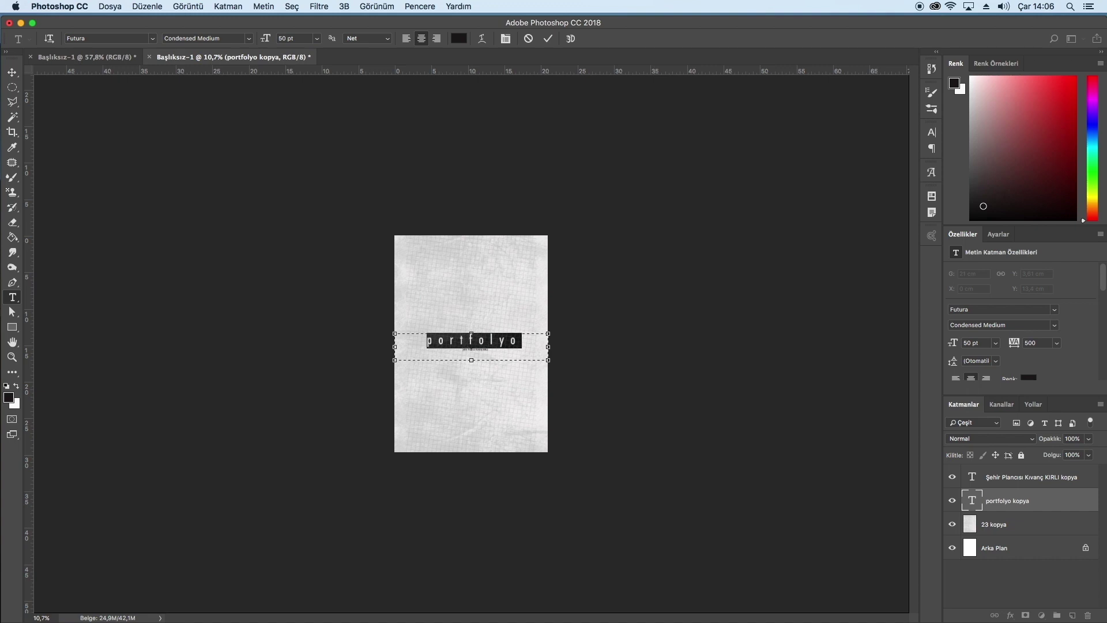
click(545, 40)
key(v)
scroll(461, 352, up, 5)
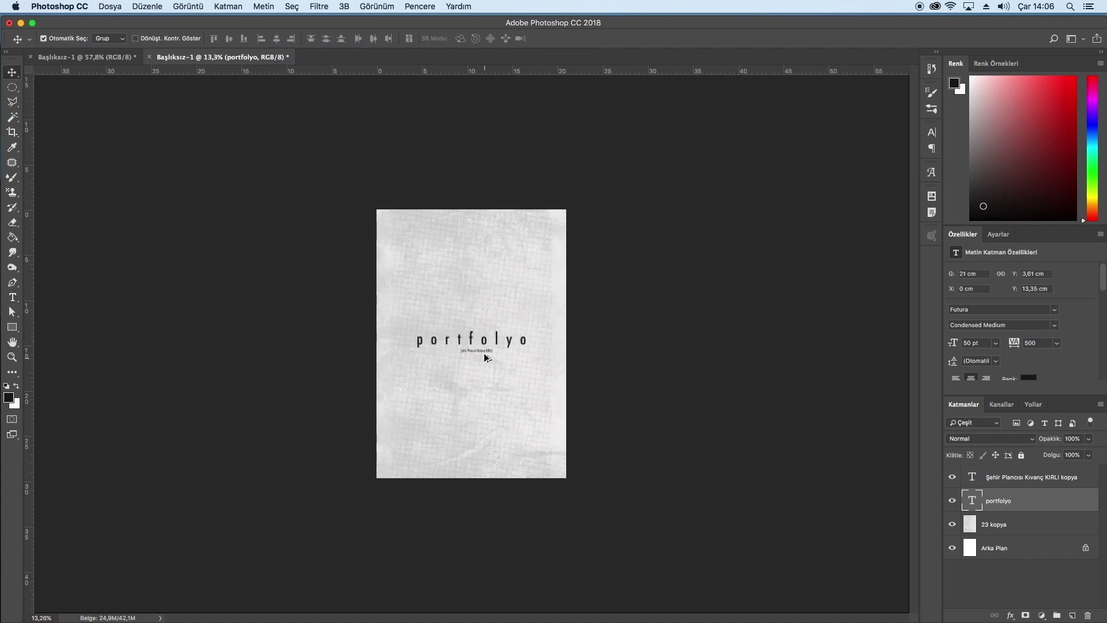
drag(488, 362, 483, 361)
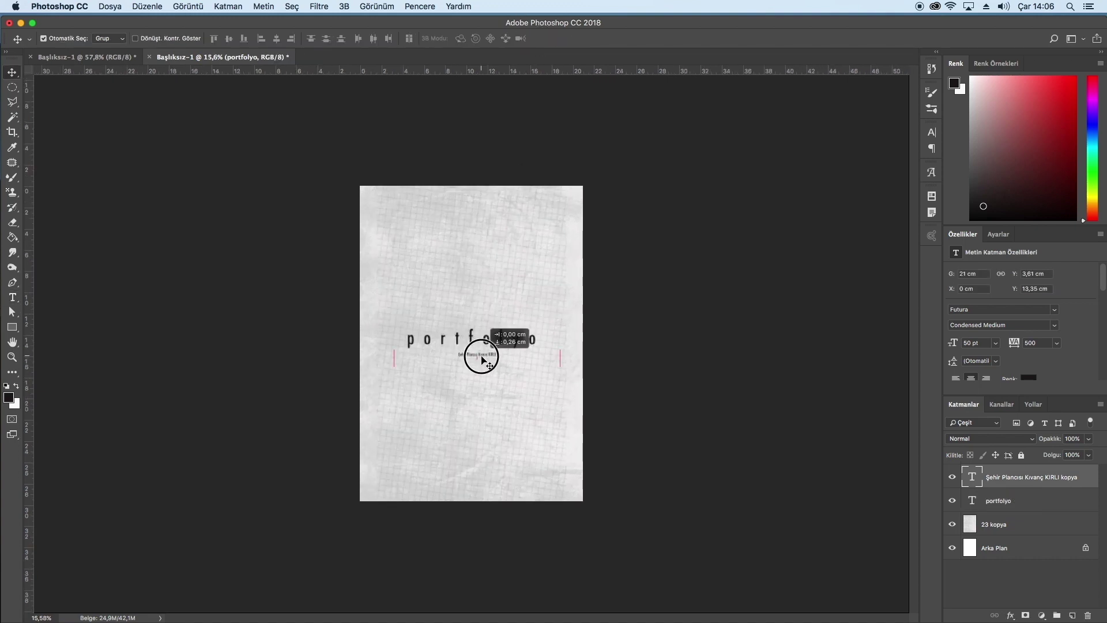
Widen the subtitle's text box, set it to 20 pt, and nudge it slightly up
double_click(971, 477)
drag(561, 365, 582, 363)
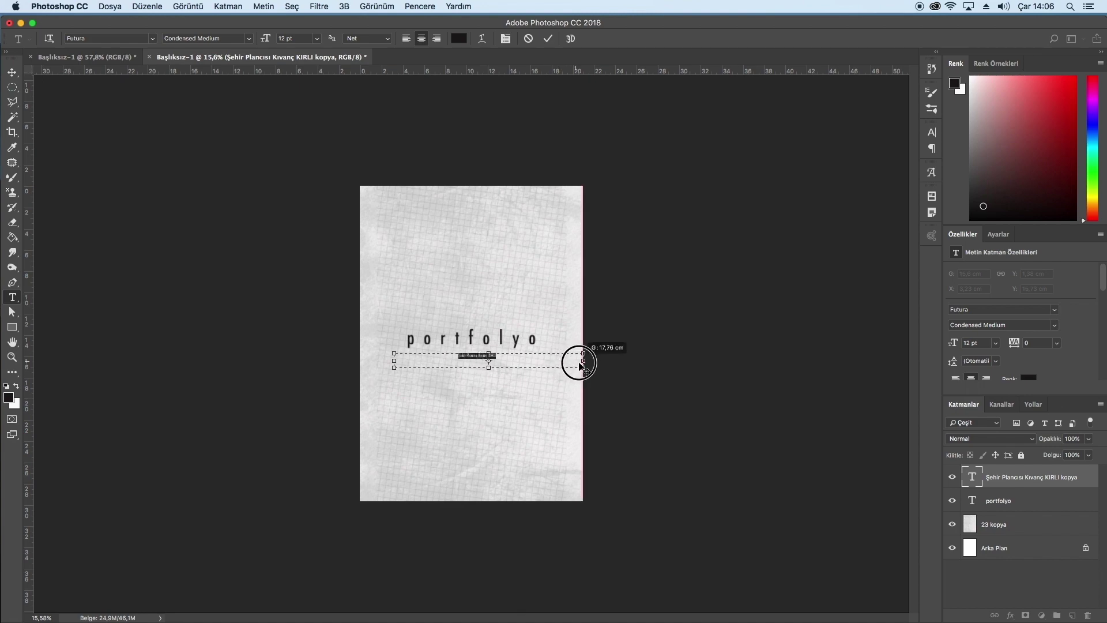
drag(395, 360, 360, 360)
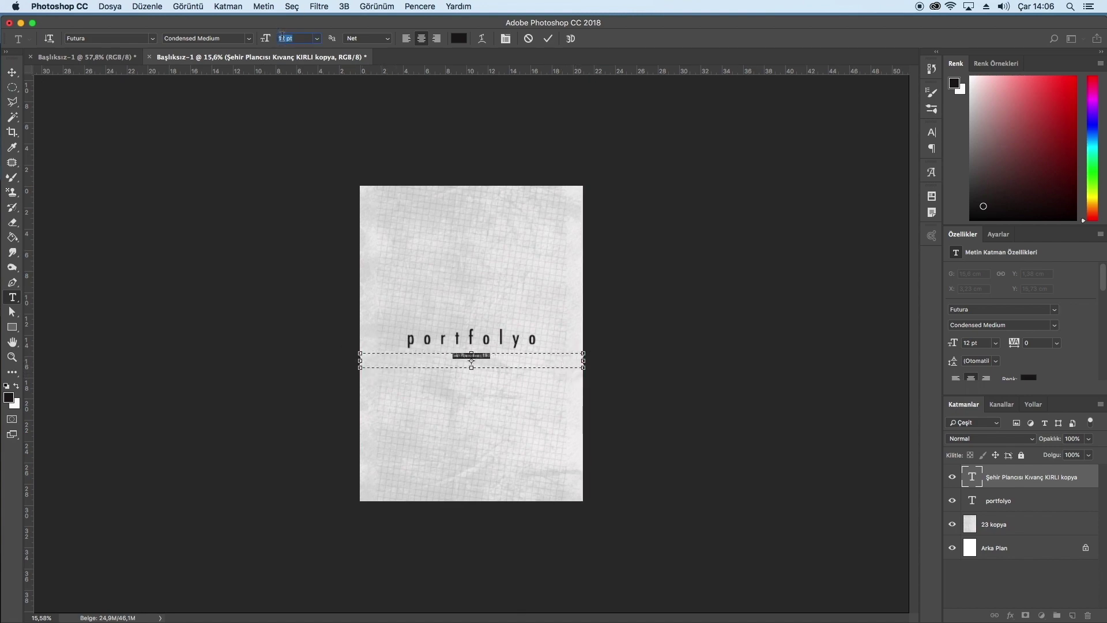
text(20)
key(Return)
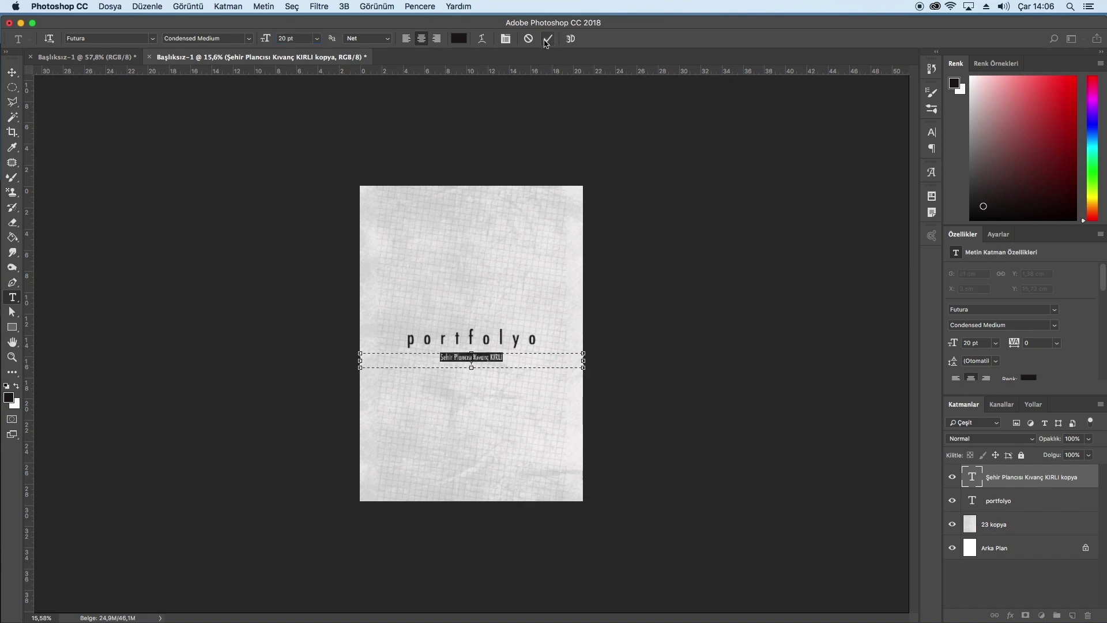
click(547, 39)
key(v)
scroll(479, 363, up, 2)
scroll(479, 369, up, 2)
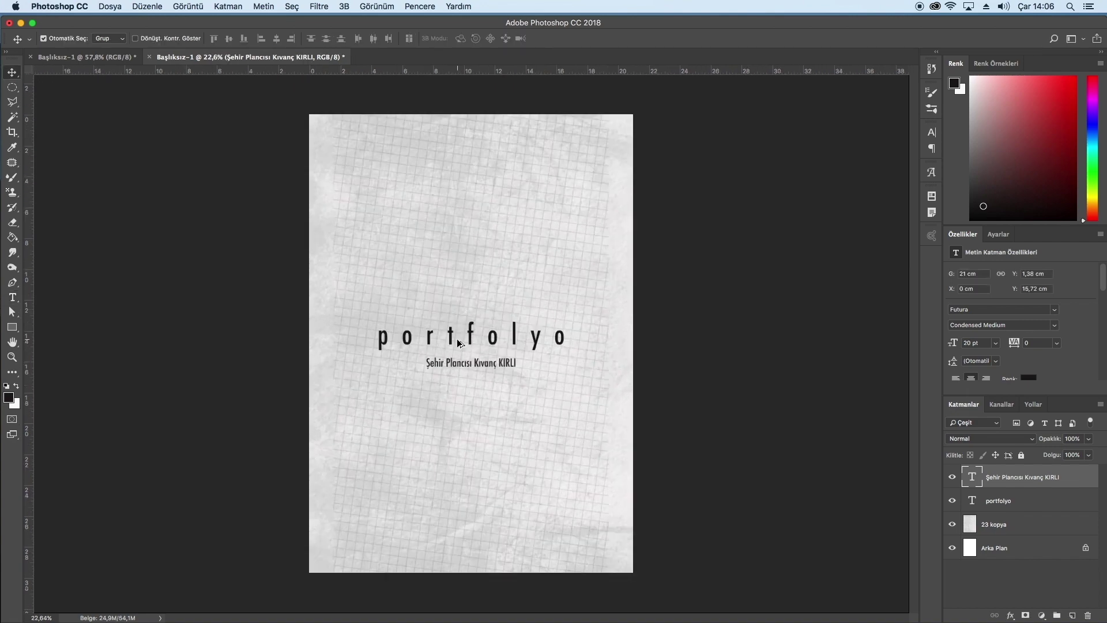
drag(480, 369, 485, 364)
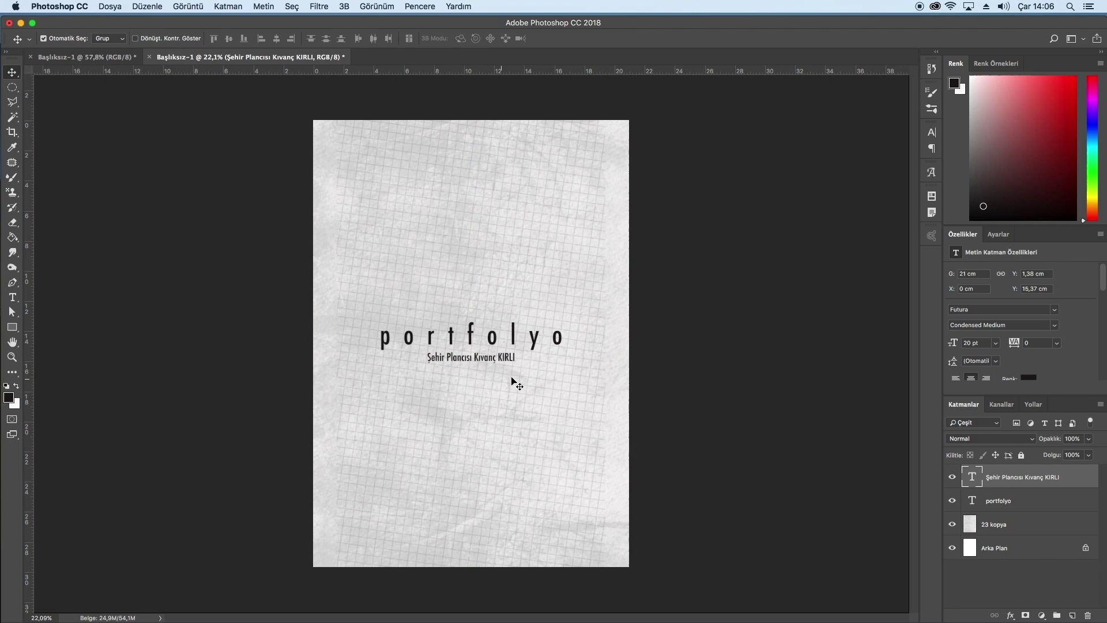
scroll(512, 380, down, 2)
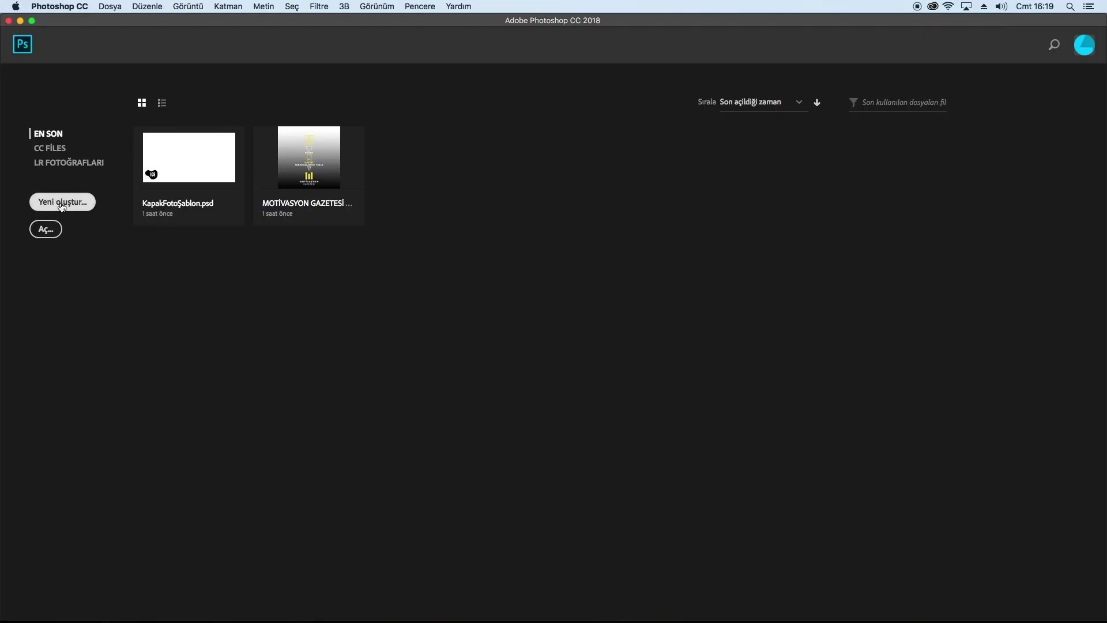
Create a new blank 65 × 35 cm landscape document, adjusting the resolution value
key(super+n)
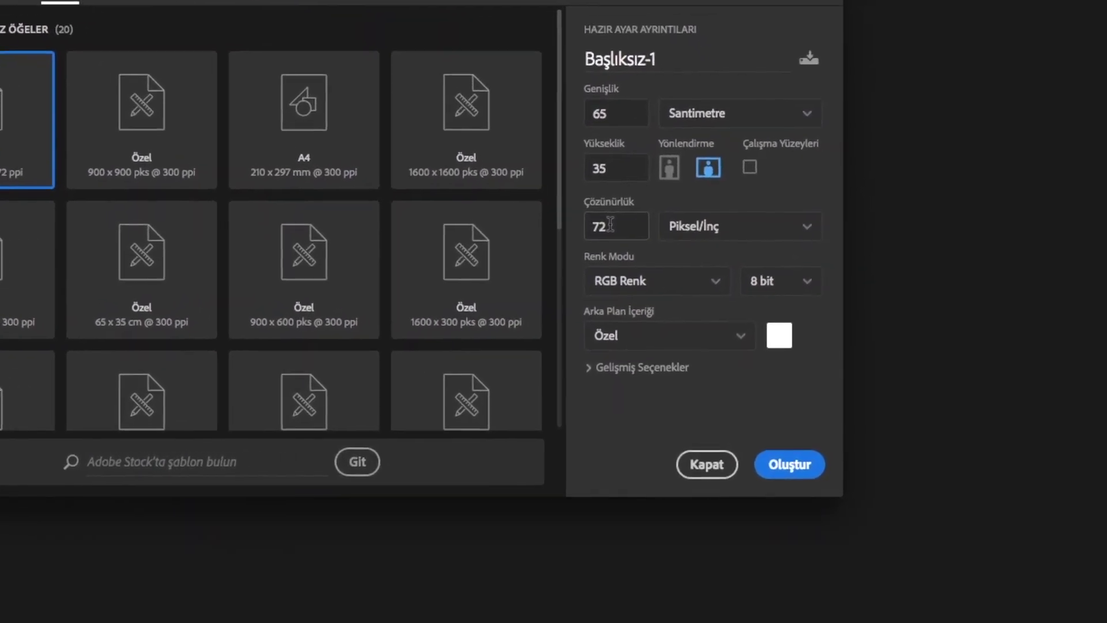
double_click(636, 246)
text(3)
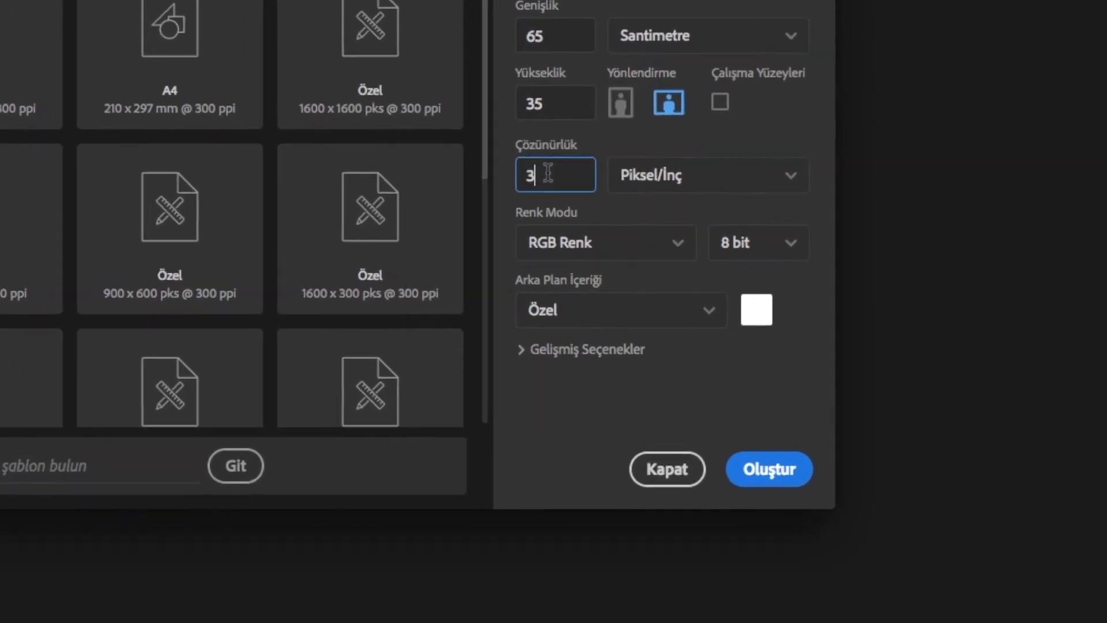
text(00)
double_click(526, 156)
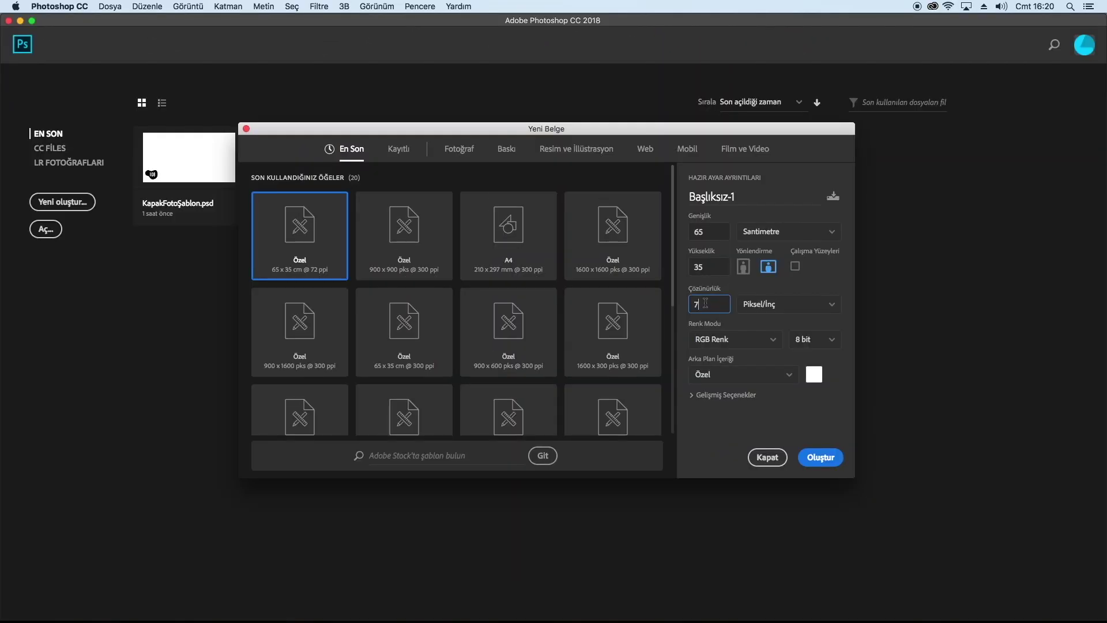
click(815, 458)
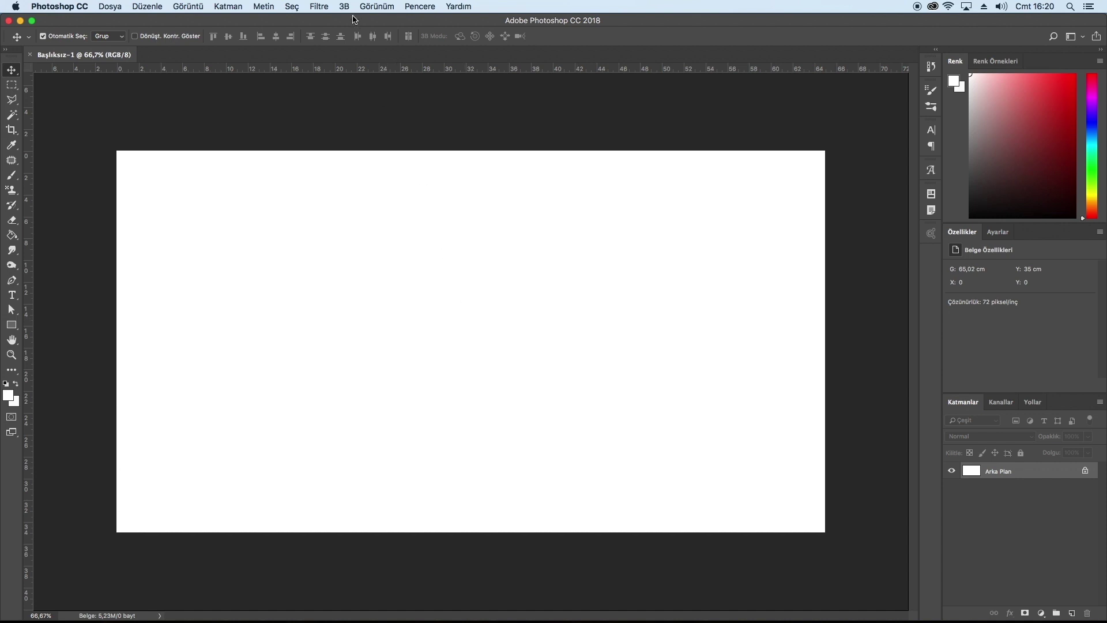
Place AAA.jpg and 23.jpg on the canvas and enlarge the 23 texture to cover the page
drag(350, 22, 512, 22)
drag(128, 506, 633, 341)
key(Return)
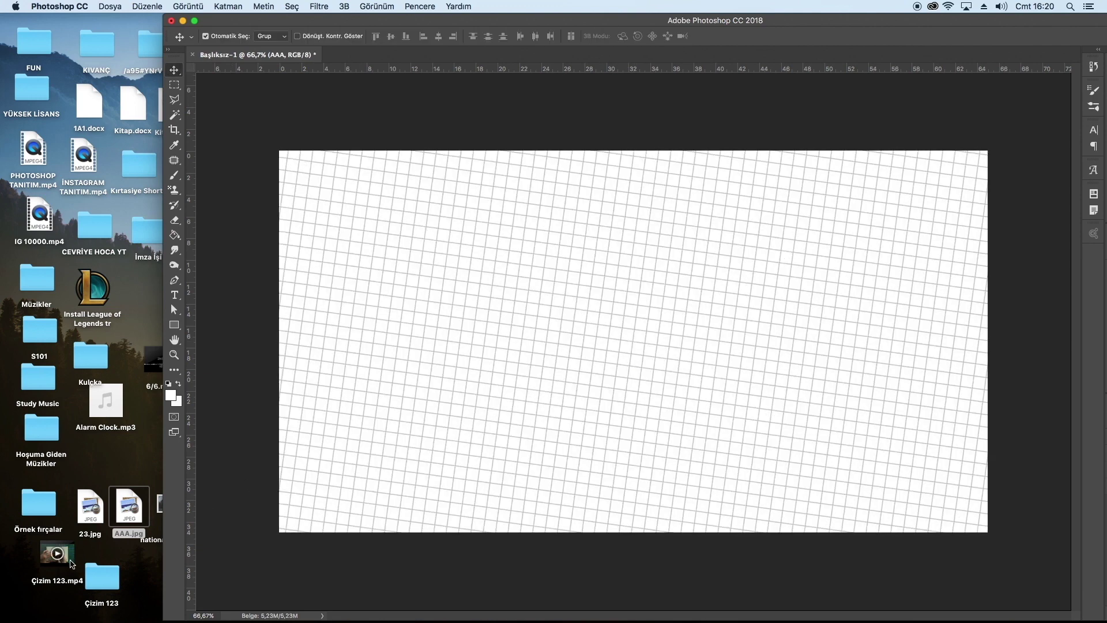
drag(90, 507, 571, 323)
mouse_move(774, 21)
mouse_down()
mouse_move(592, 4)
mouse_move(614, 4)
mouse_up()
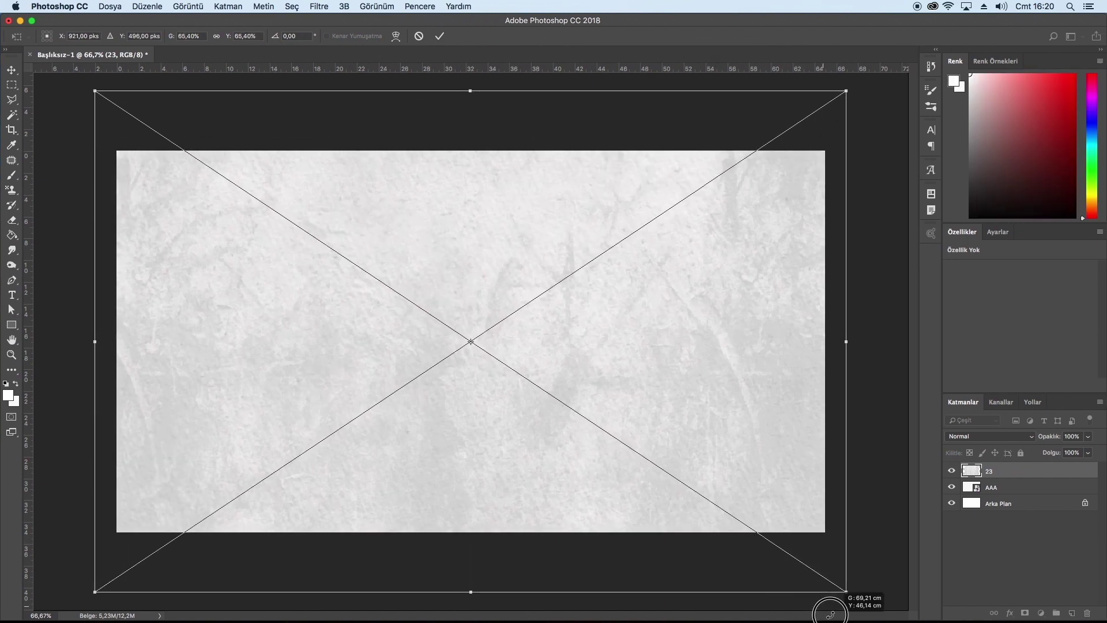
drag(811, 567, 834, 583)
click(440, 36)
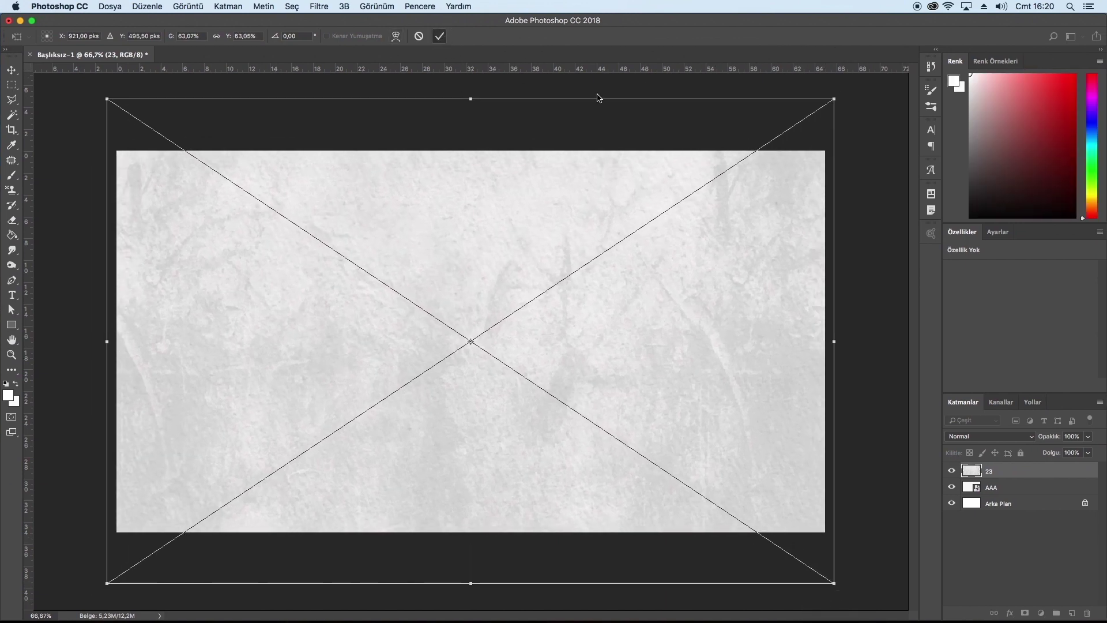
Move the AAA grid layer above the texture and blend it in Darken (Koyulaştır) mode
click(1020, 489)
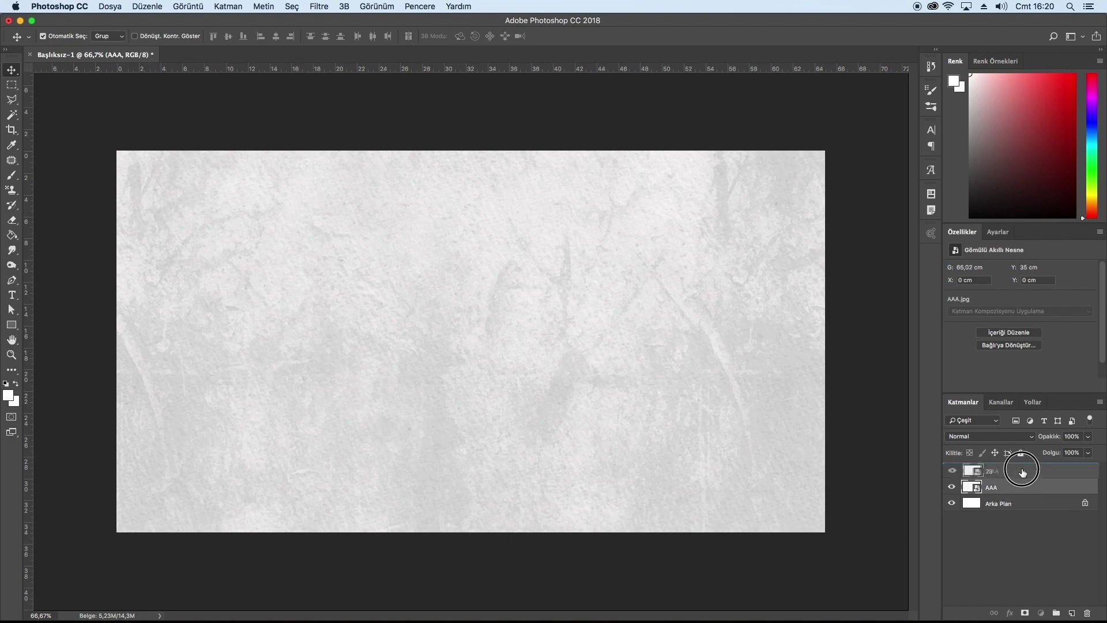
drag(1020, 488, 1021, 466)
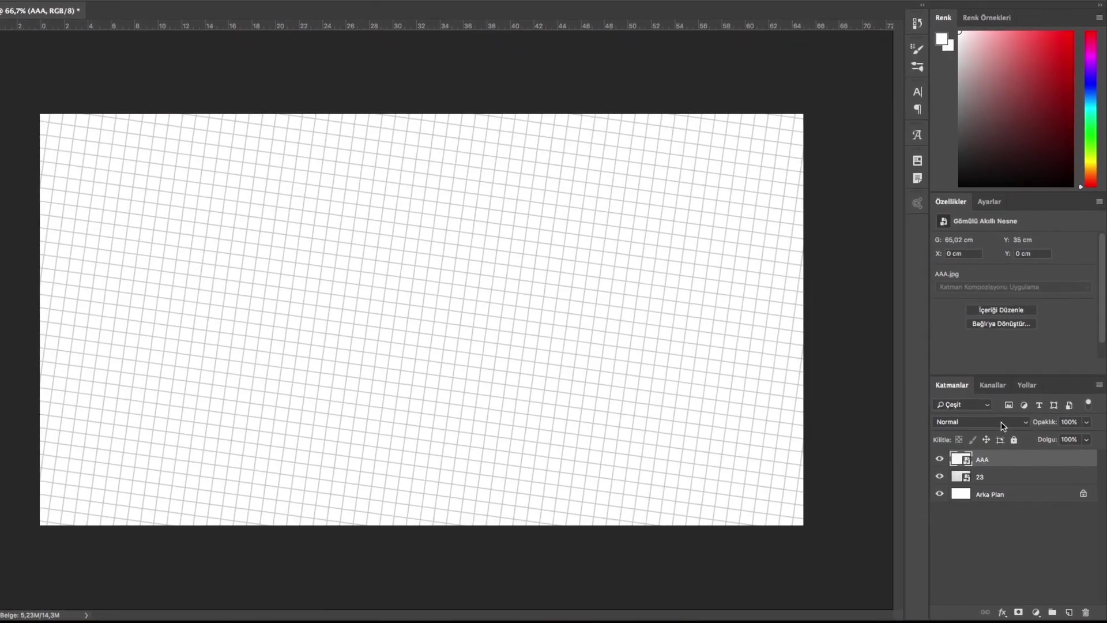
click(1001, 425)
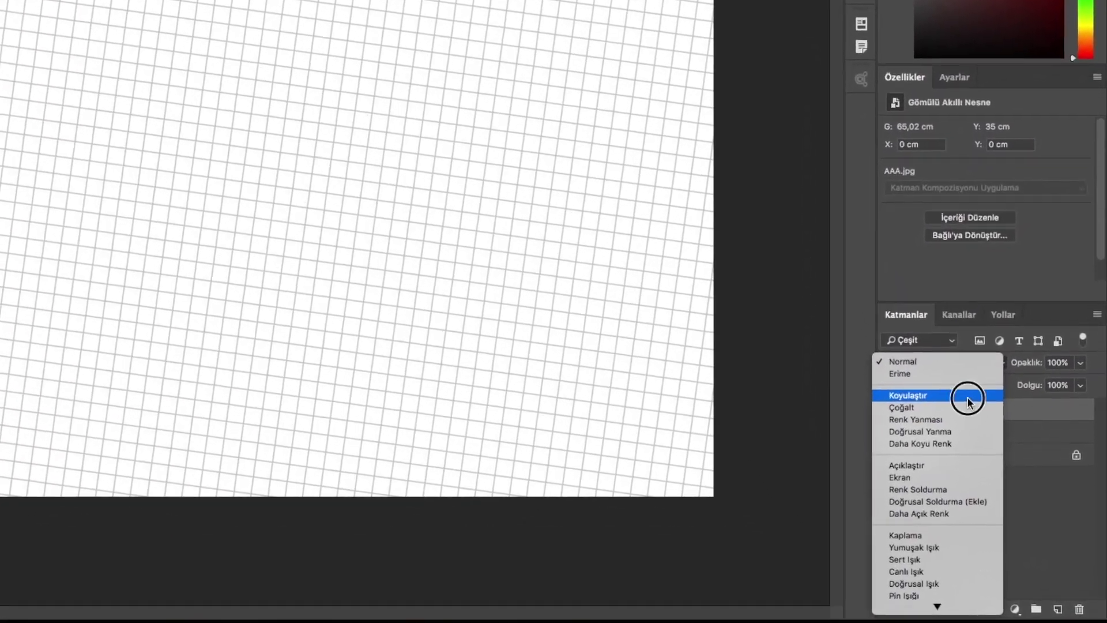
click(996, 442)
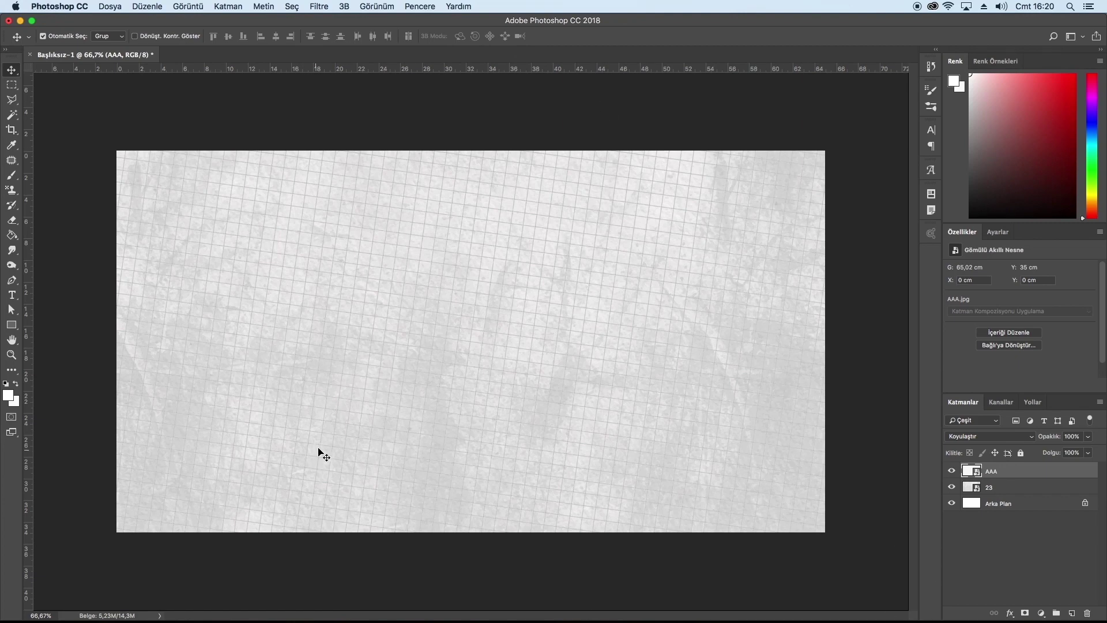
double_click(1012, 490)
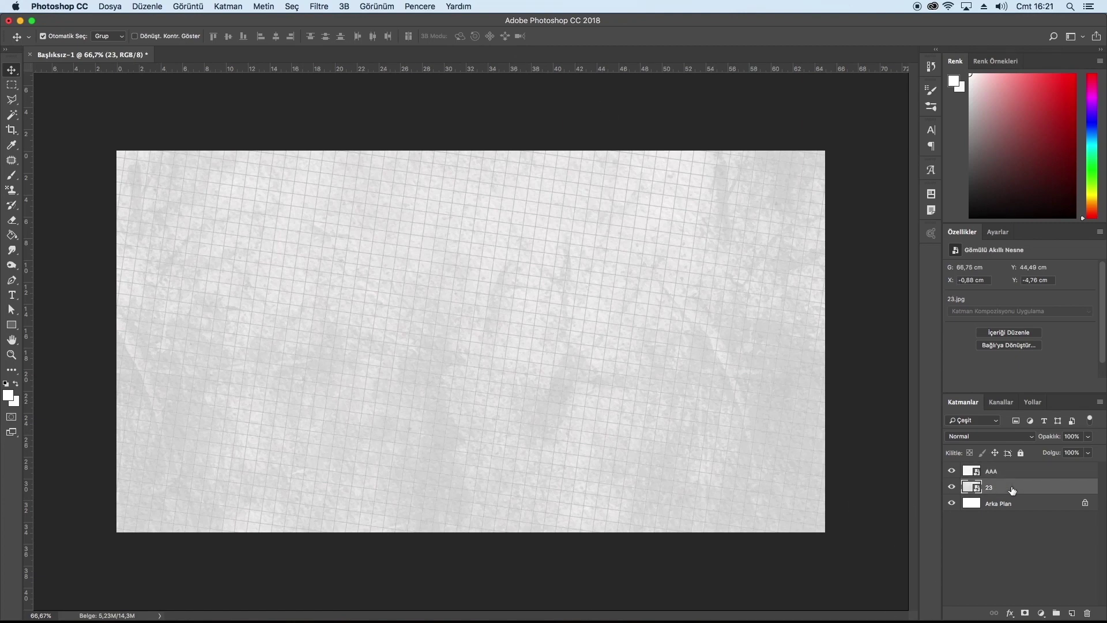
Merge the grid and texture into one layer and hide it
click(1063, 233)
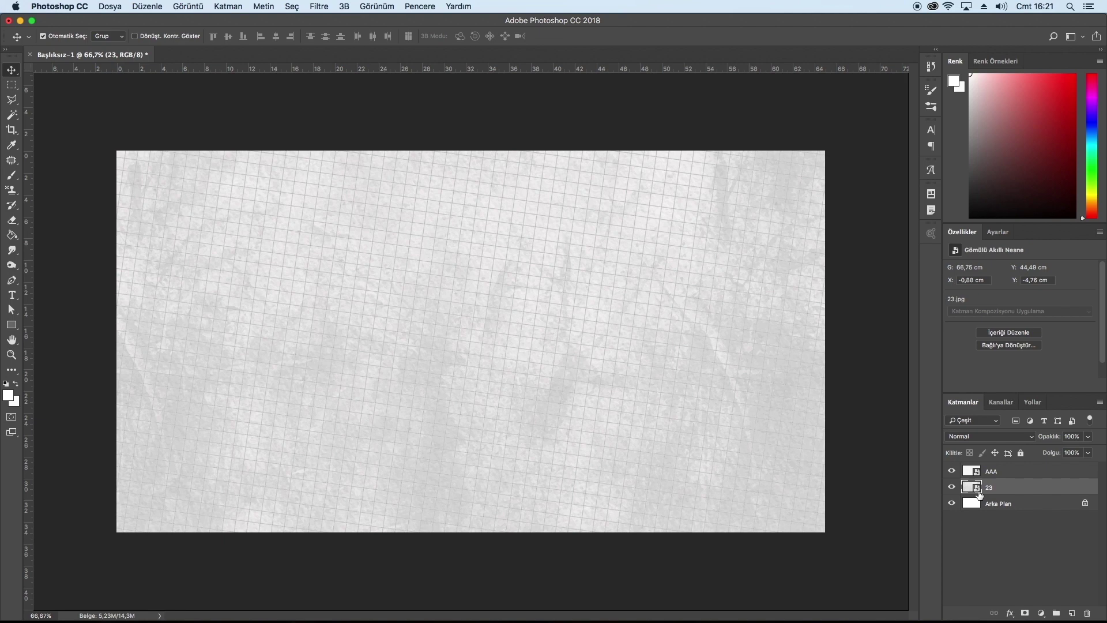
shift+click(1016, 471)
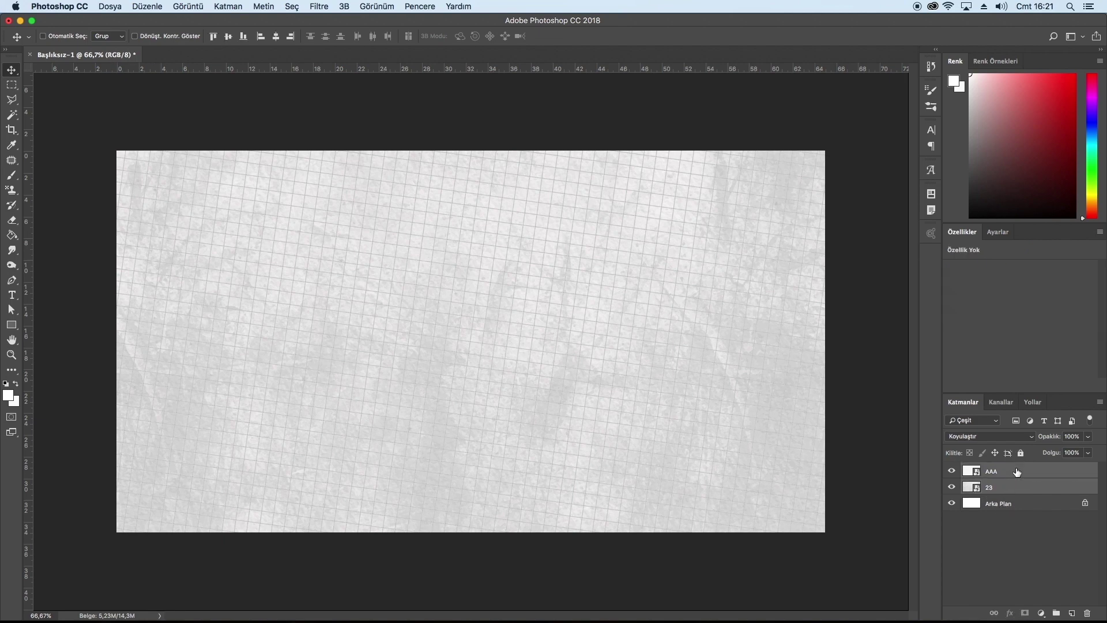
key(ctrl+e)
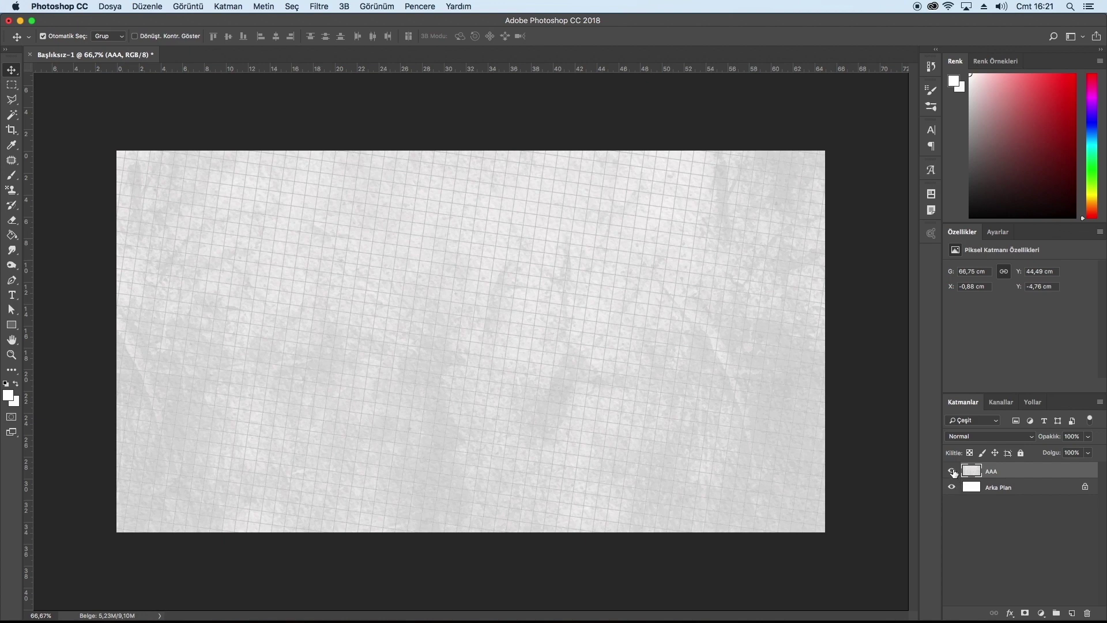
click(951, 471)
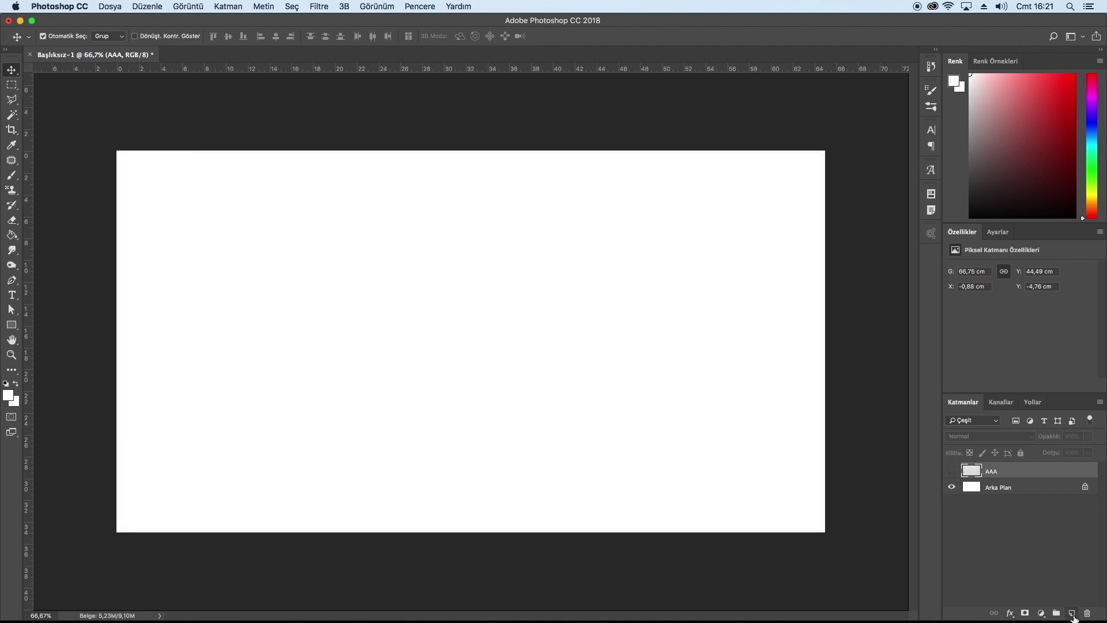
Stamp a black ink-splash brush once onto a new empty layer mid-canvas
click(1072, 613)
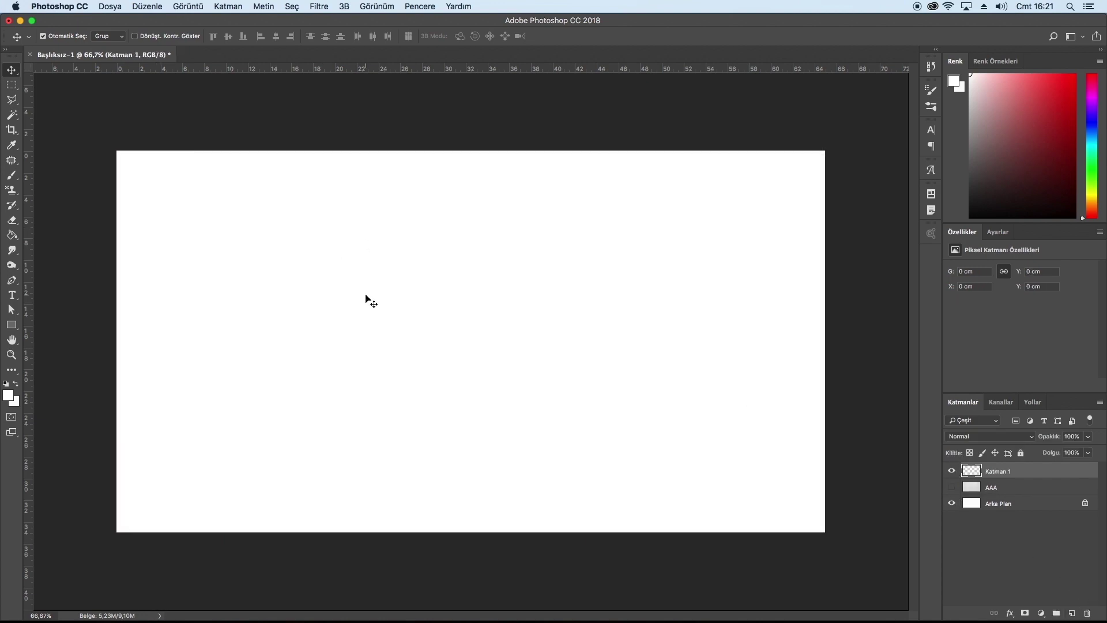
key(b)
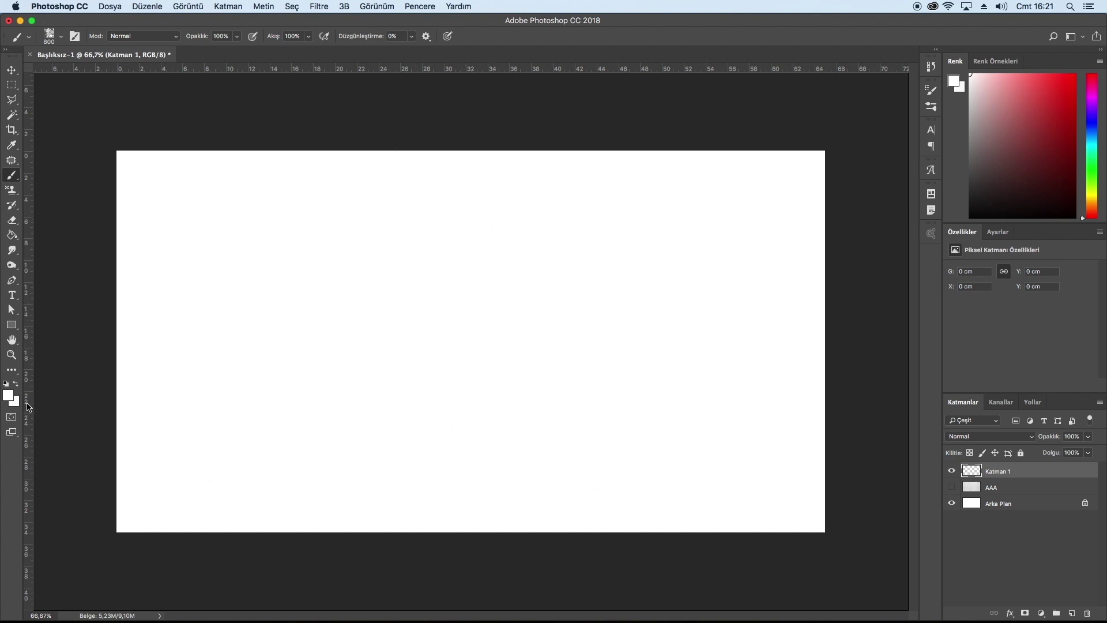
click(7, 394)
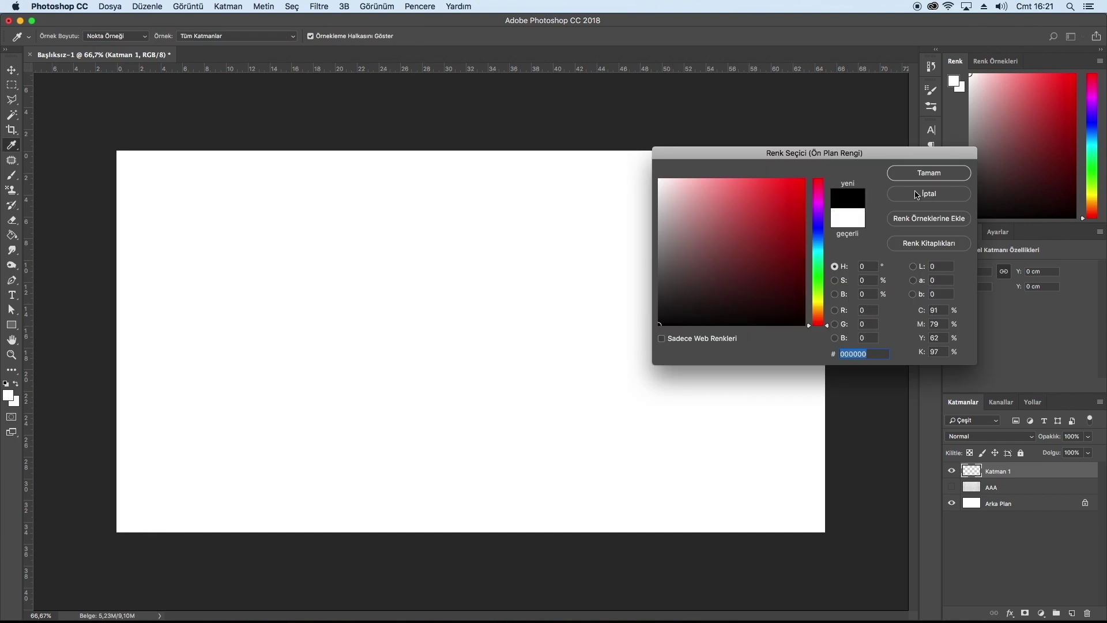
click(927, 173)
click(481, 329)
click(11, 70)
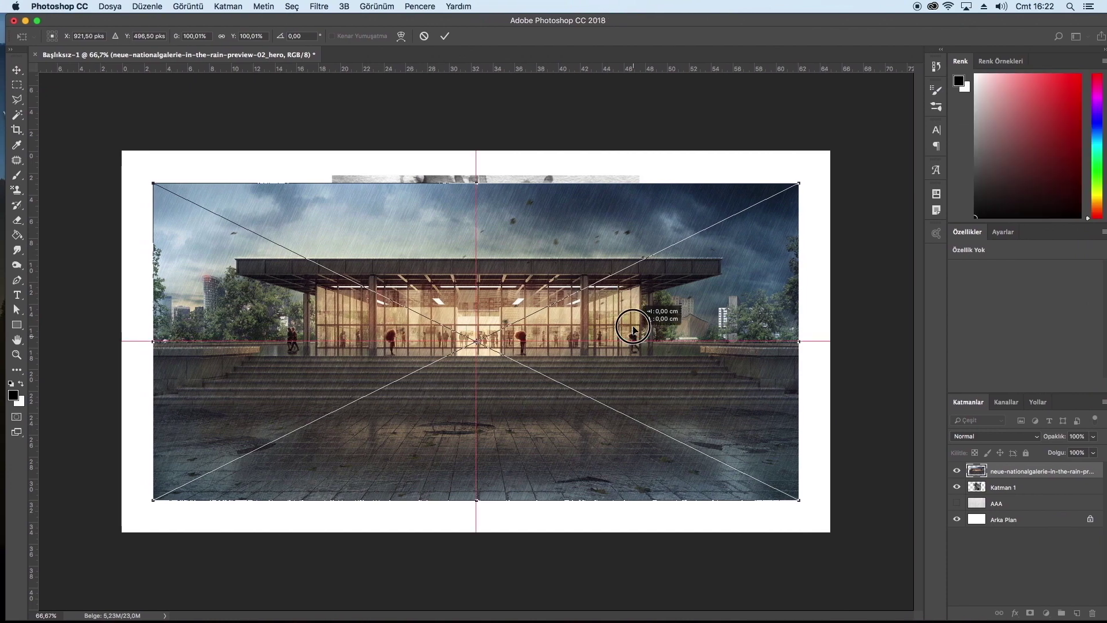
Nudge the placed museum photo slightly up, commit it, and hide it to reveal the ink
drag(641, 321, 641, 309)
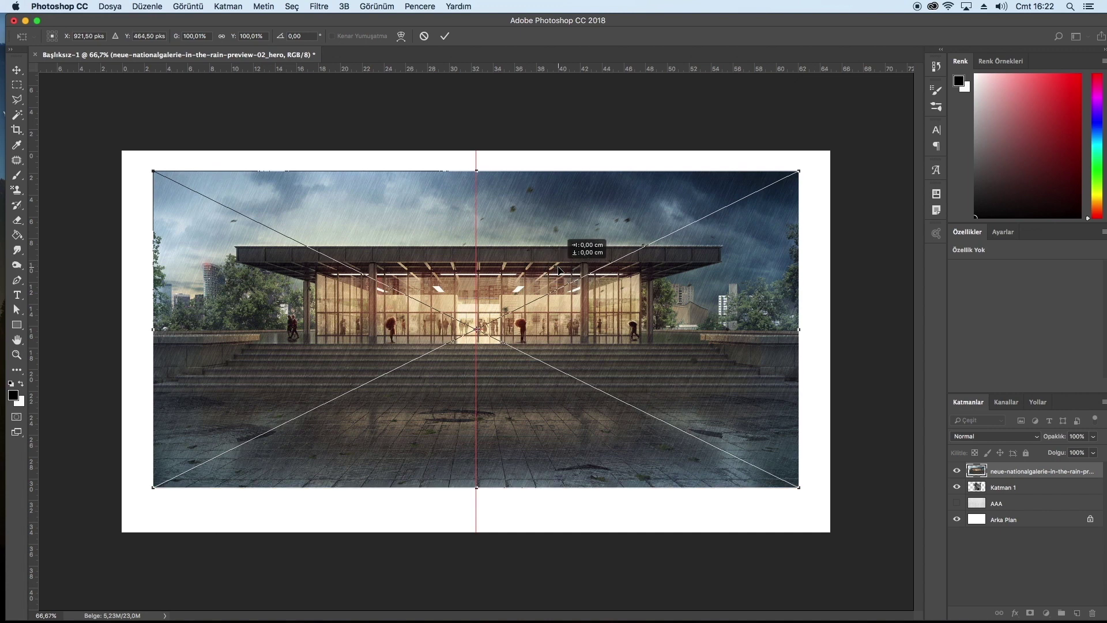
click(445, 37)
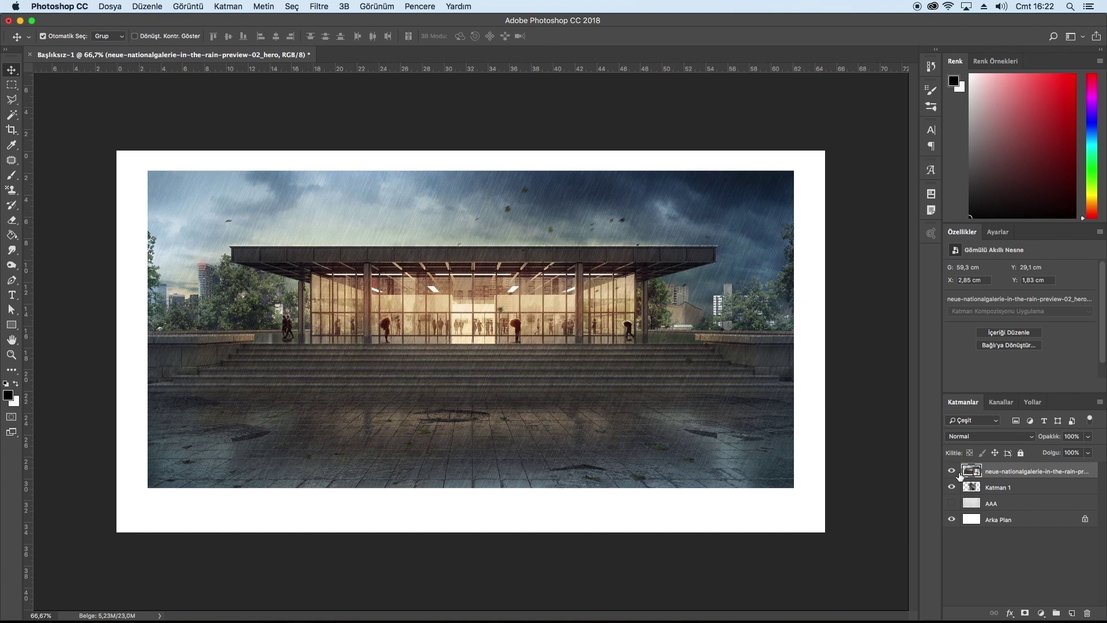
click(951, 472)
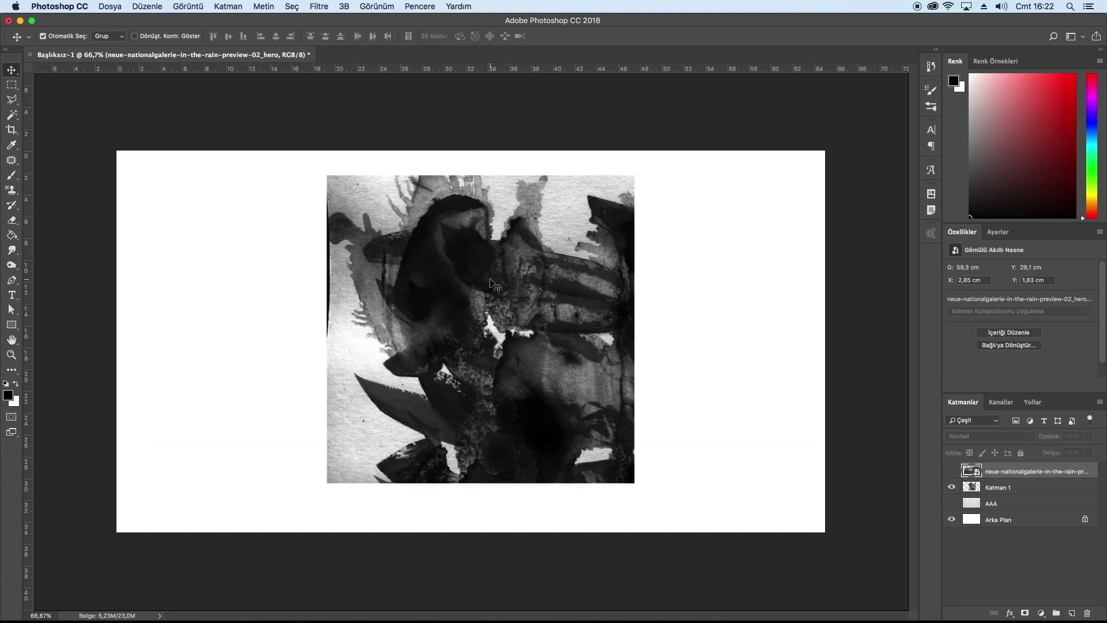
Select the dark ink with Color Range and use it as a layer mask on the museum photo
click(293, 7)
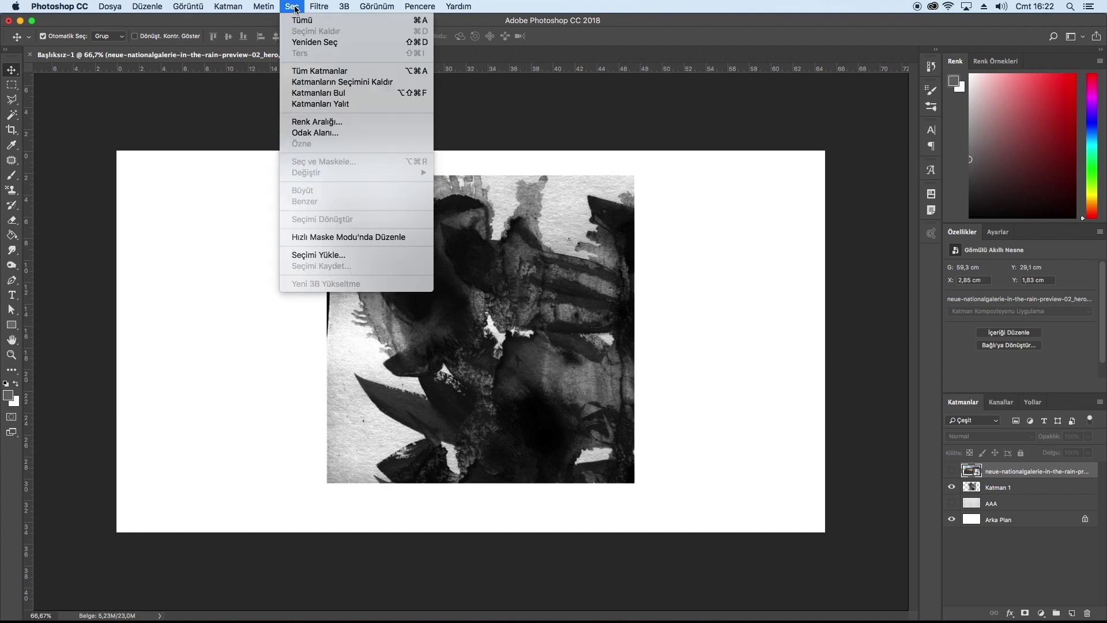
click(326, 121)
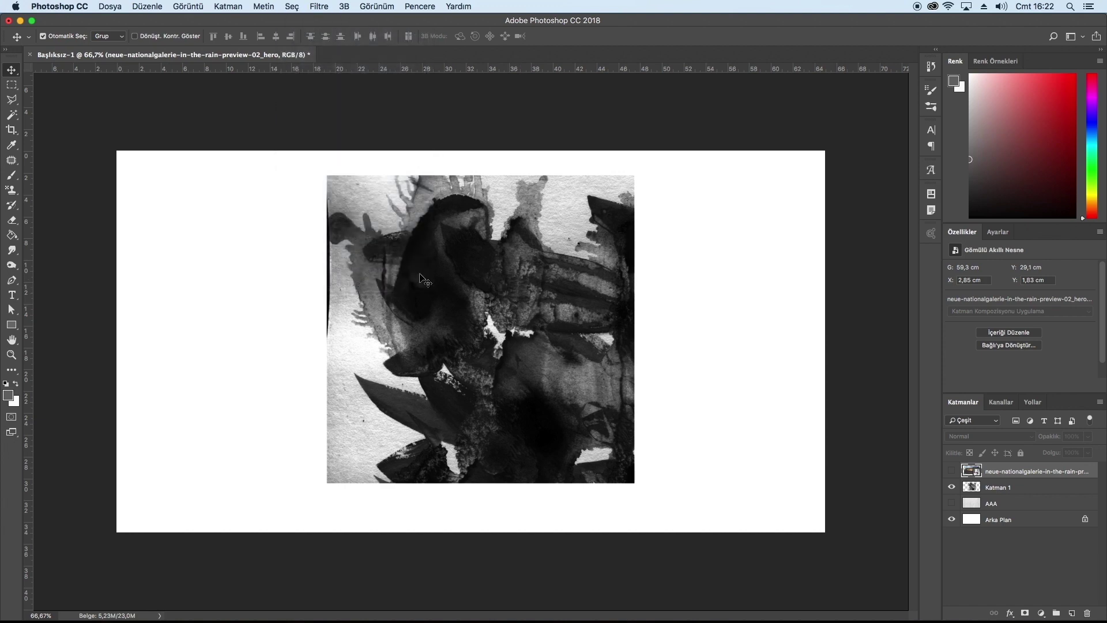
click(522, 415)
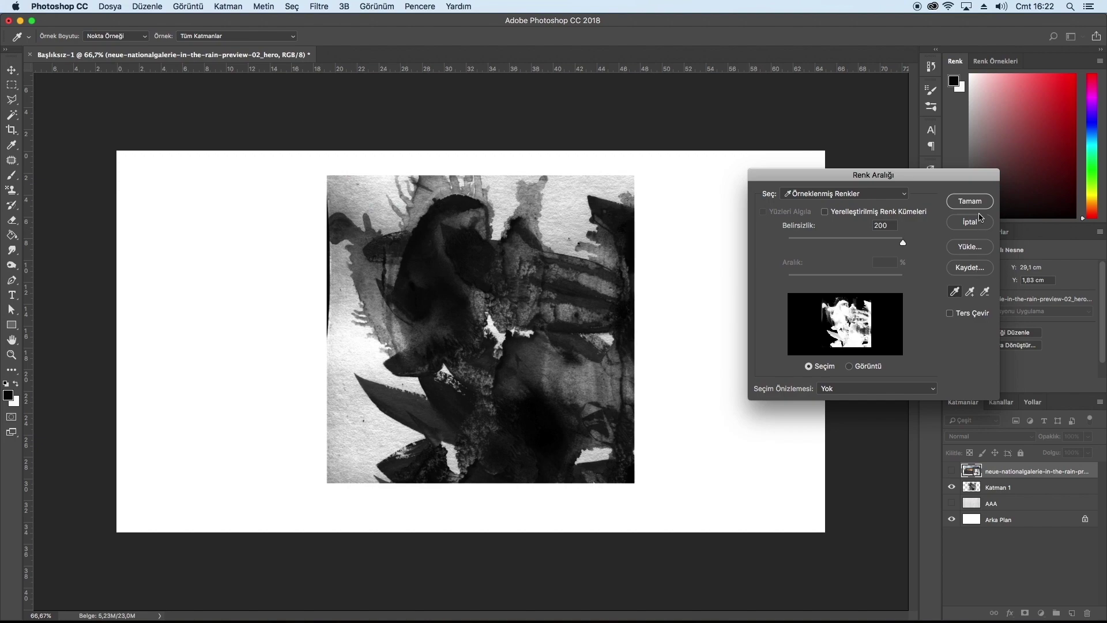
click(970, 201)
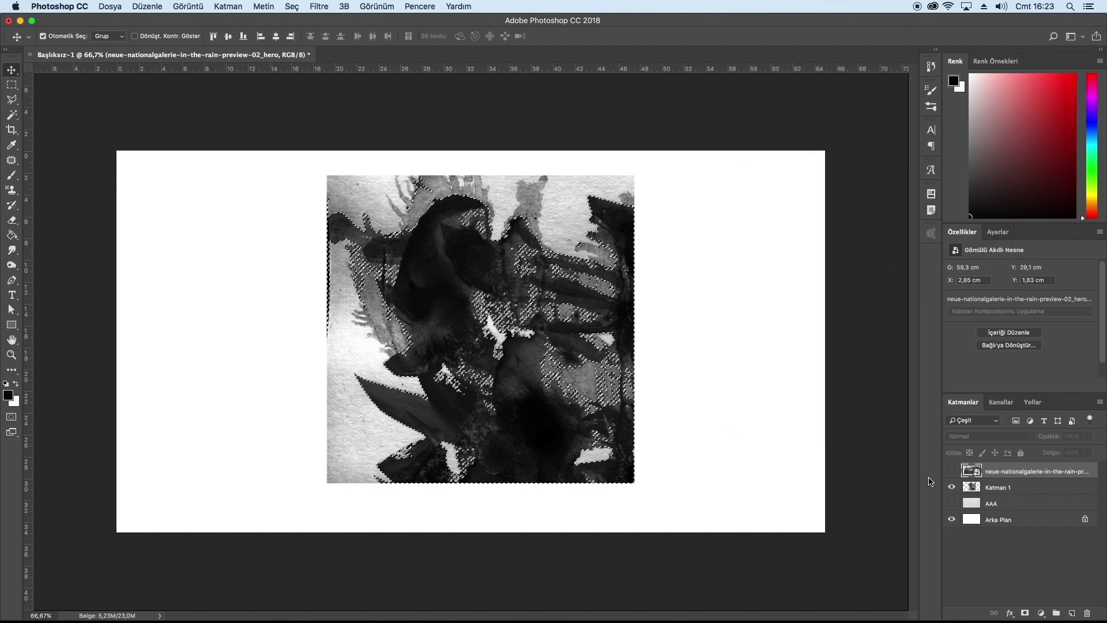
click(951, 471)
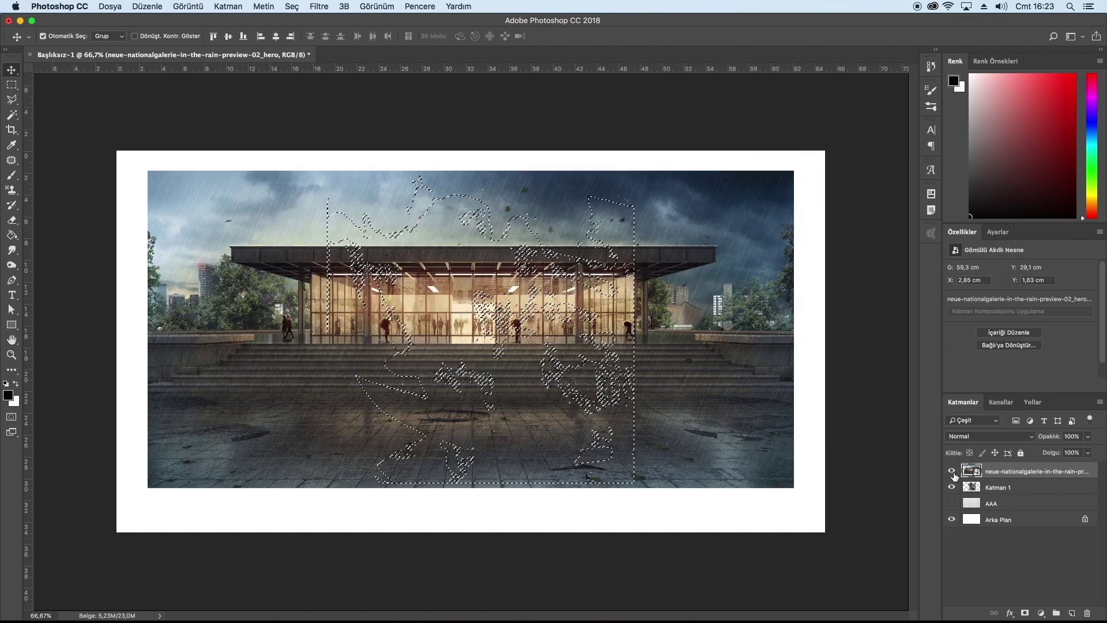
click(1024, 614)
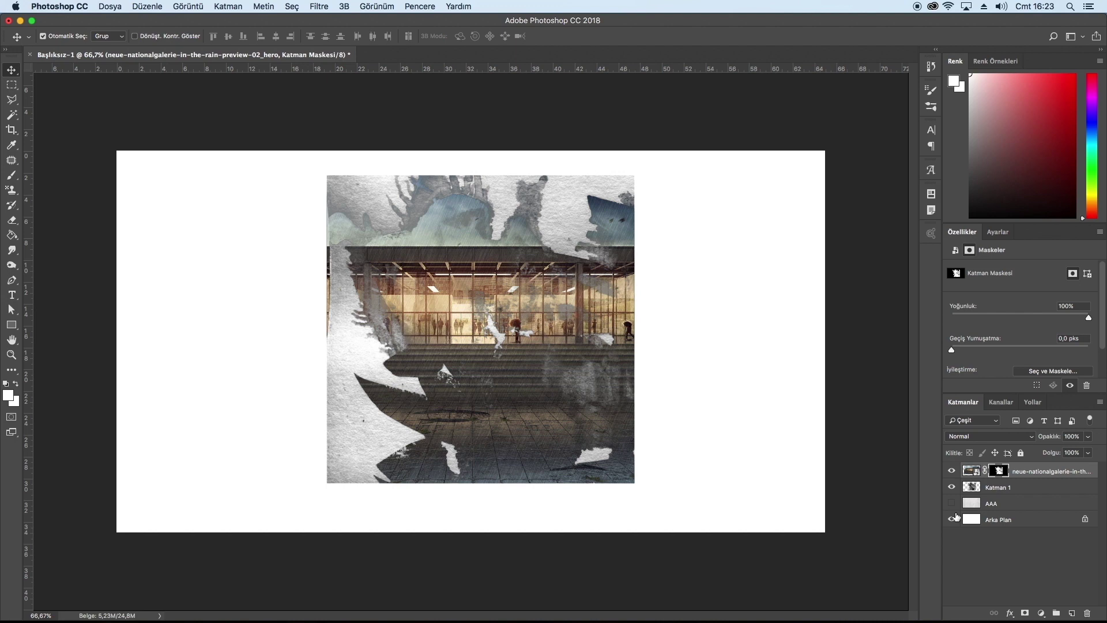
key(alt+bracketleft)
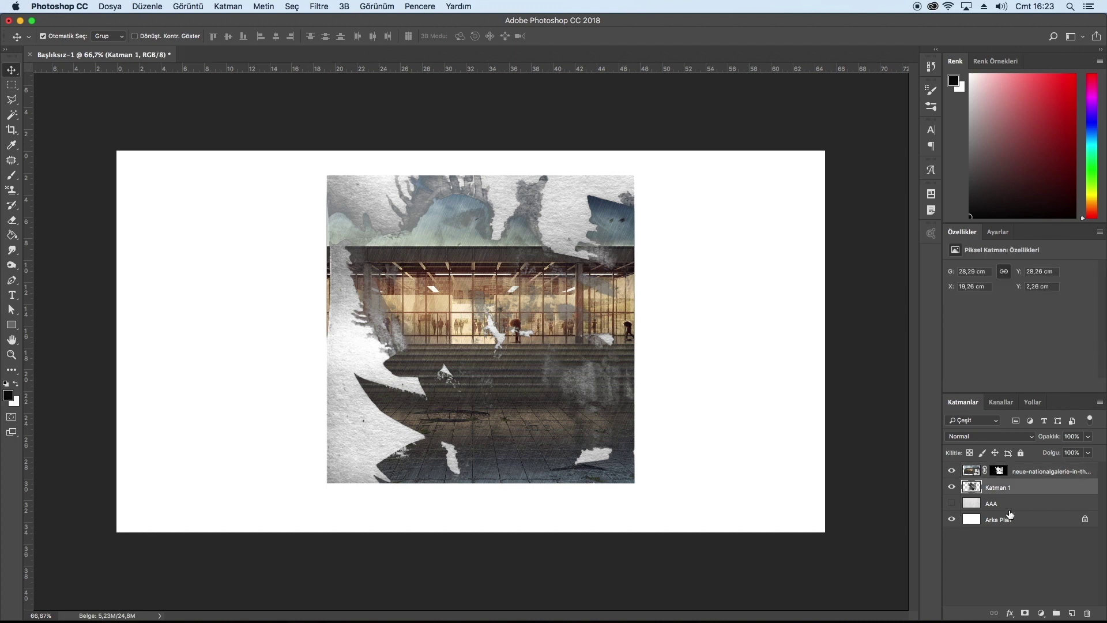
Merge Katman 1 with the photo layer and delete the light paper areas picked via Color Range
shift+click(1067, 473)
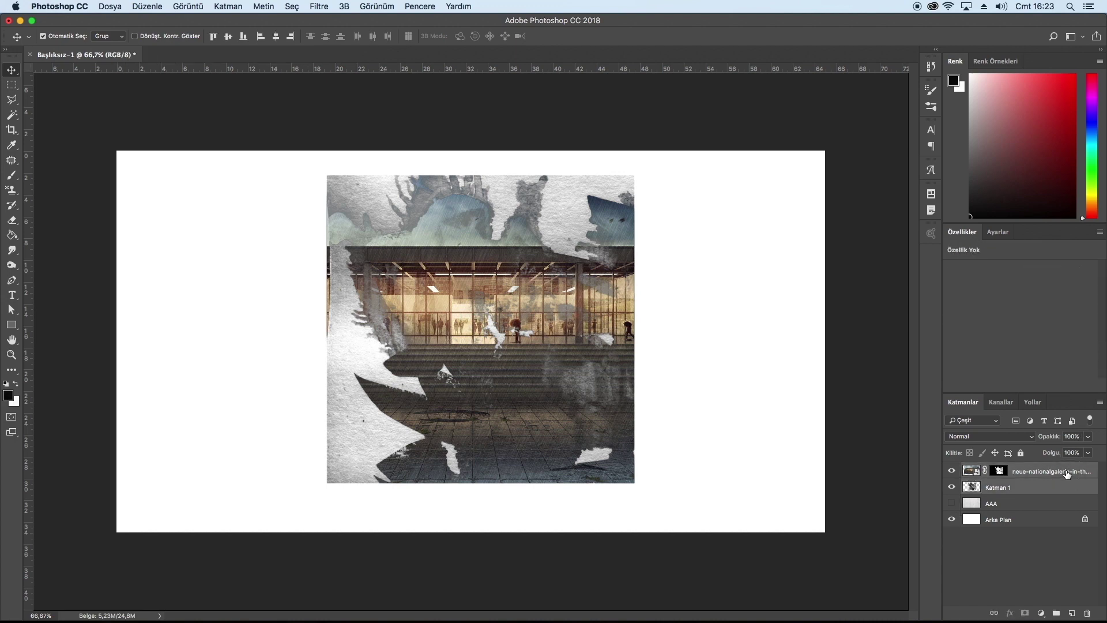
key(super+e)
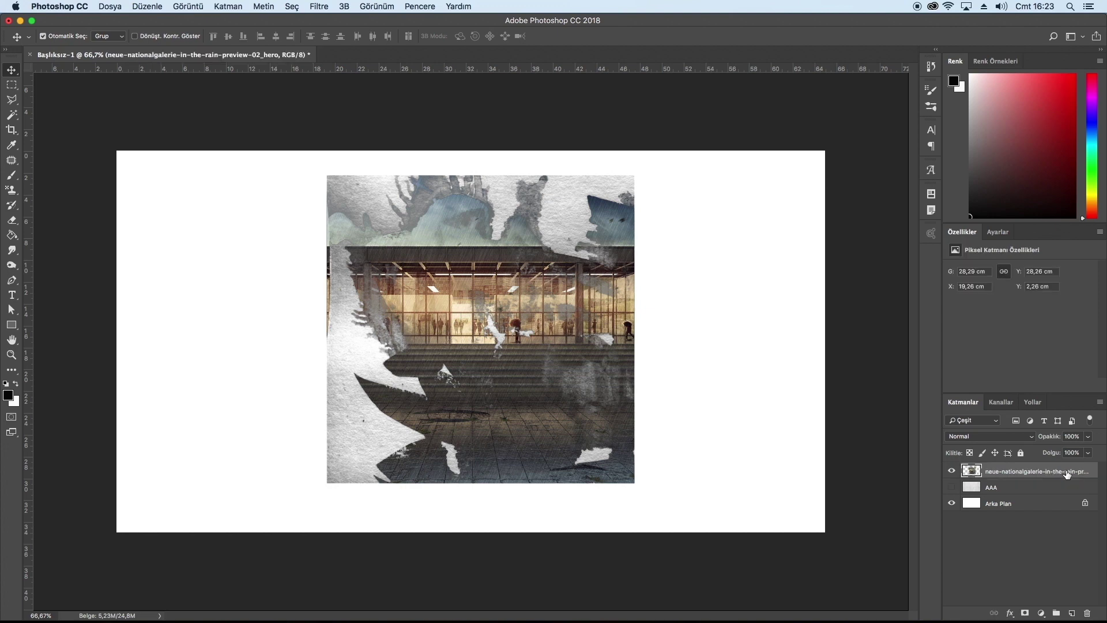
click(292, 7)
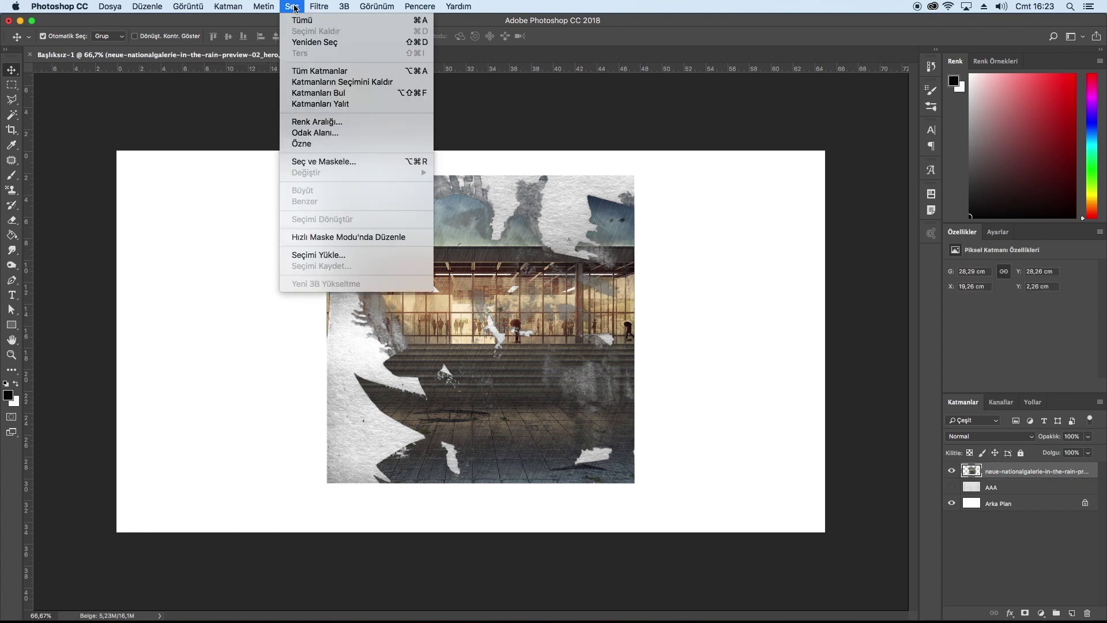
click(338, 121)
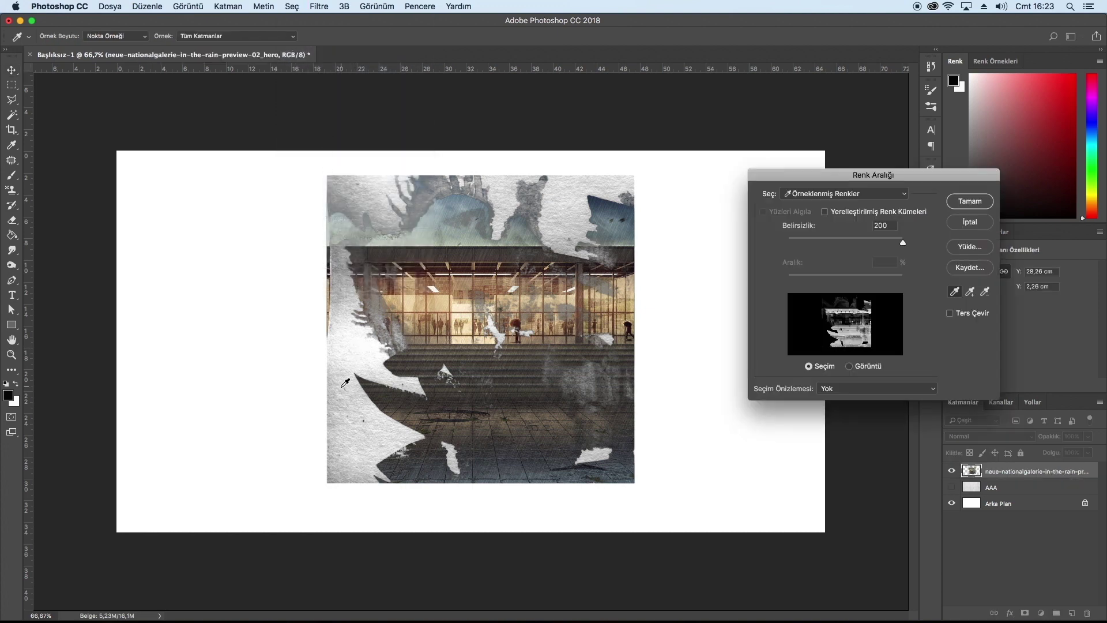
click(353, 378)
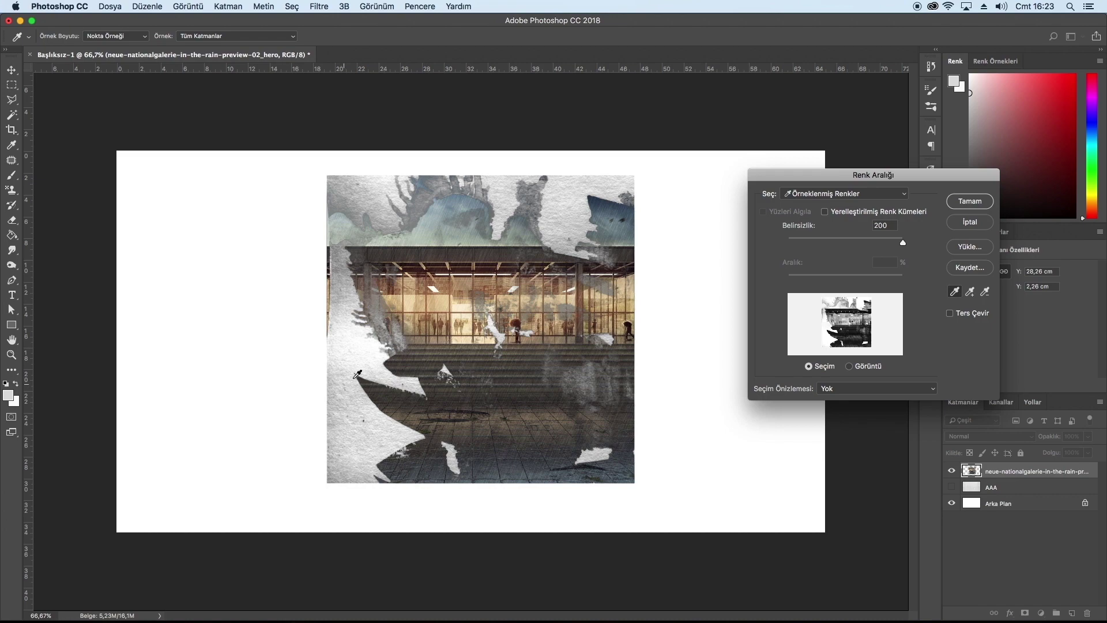
click(973, 201)
key(Delete)
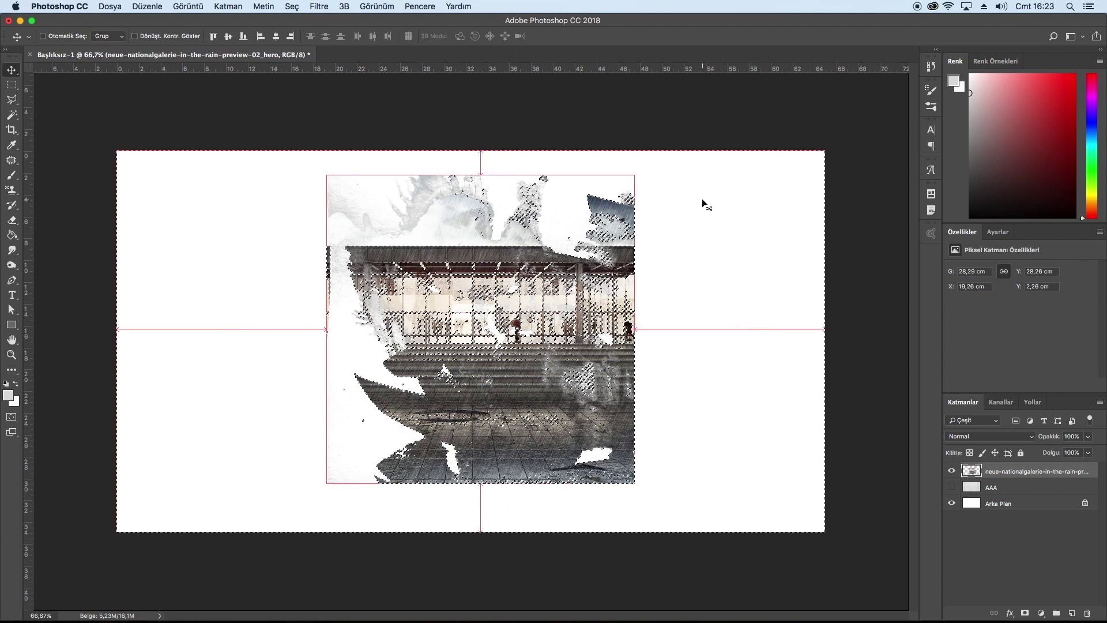
key(ctrl+d)
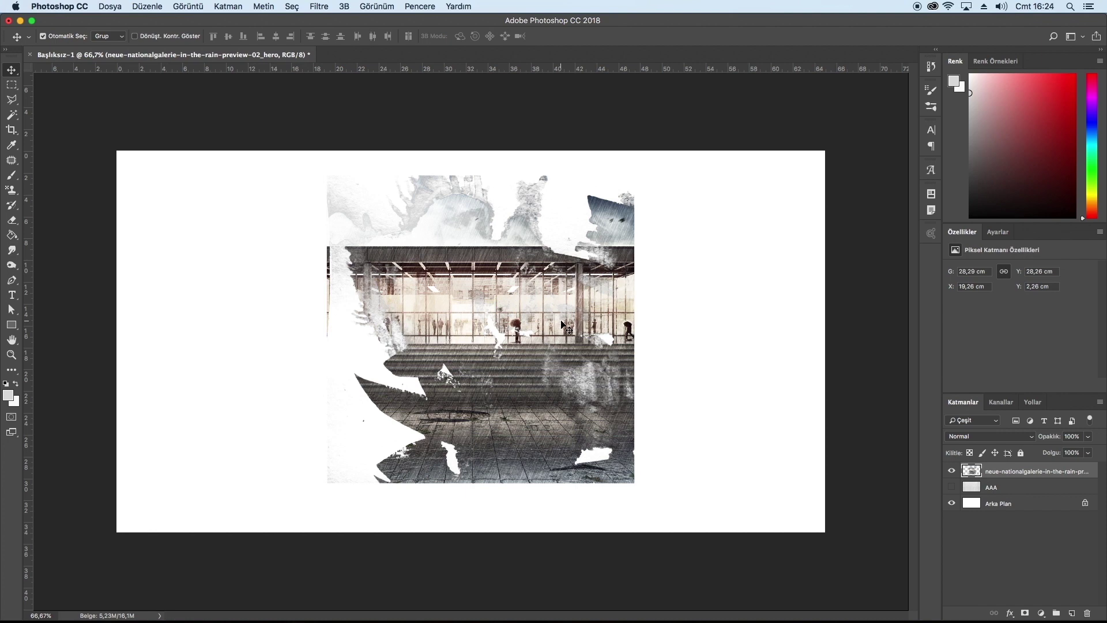
Show the grid layer again and erase the stray dark strip using a Polygonal Lasso selection
click(952, 486)
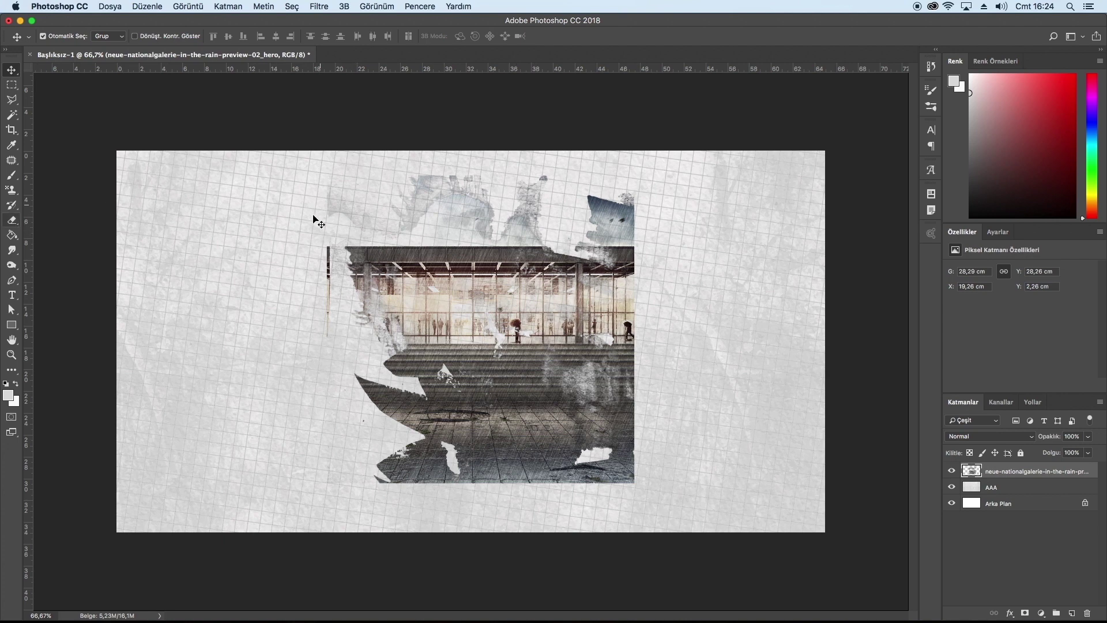
click(11, 99)
click(311, 236)
click(336, 358)
click(292, 349)
click(311, 237)
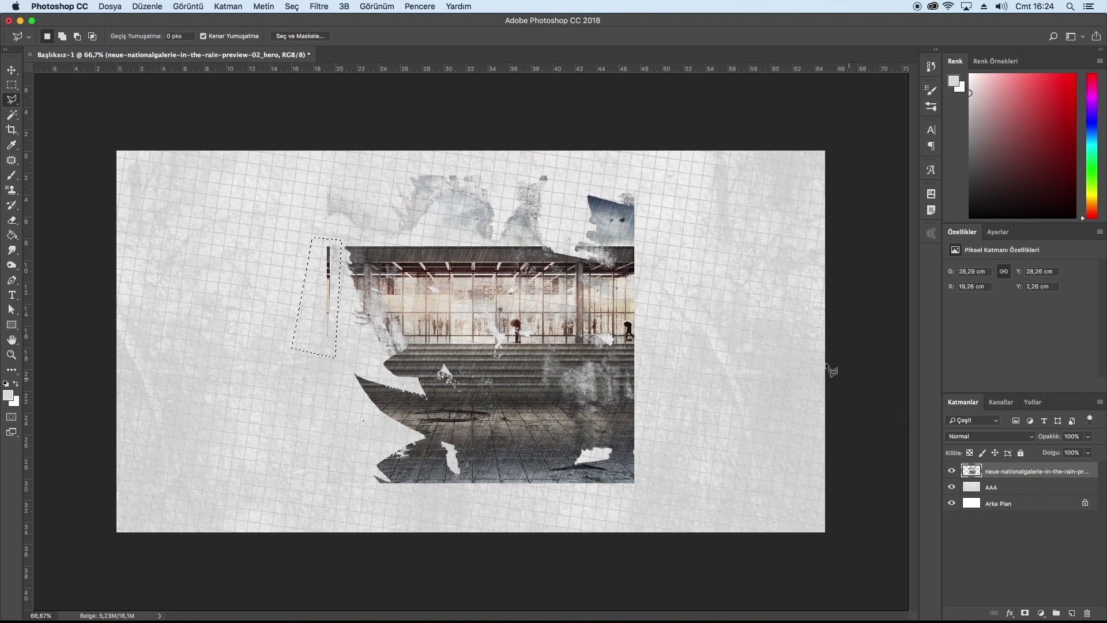
key(Delete)
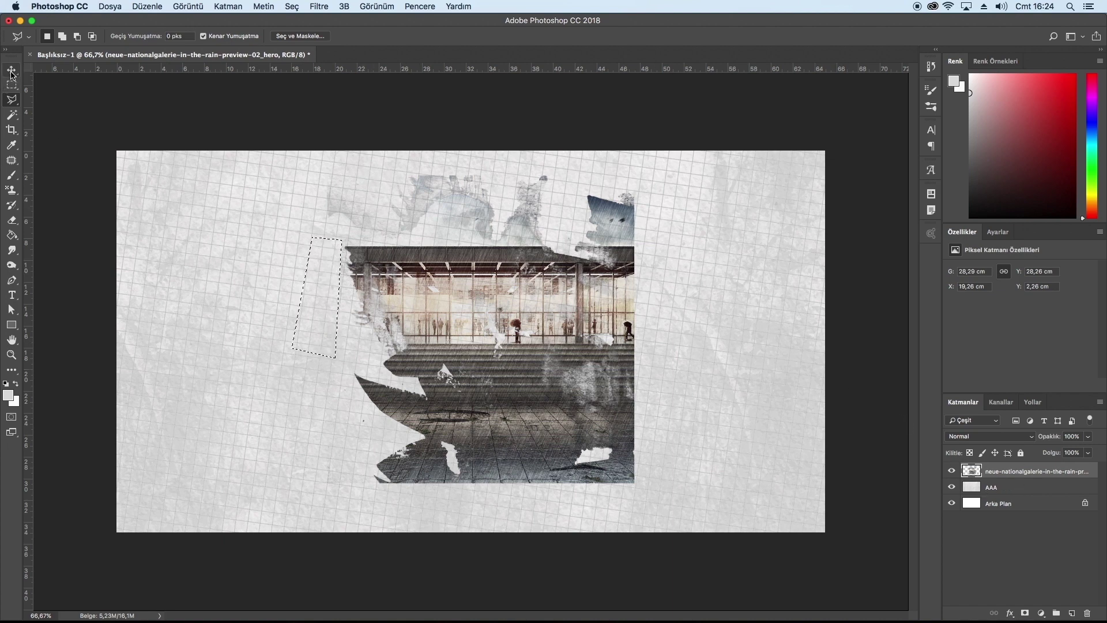
click(316, 321)
click(12, 70)
Move the photo to the canvas's right side, trying a scale transform but cancelling it
drag(581, 412, 780, 455)
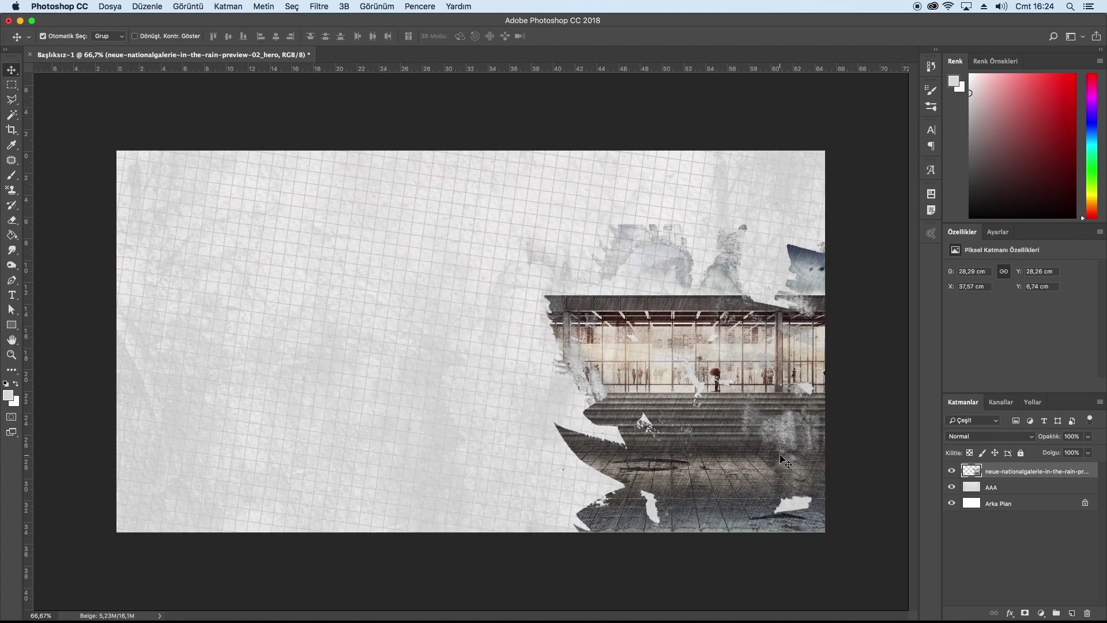
key(ctrl+t)
drag(836, 225, 816, 291)
mouse_move(744, 479)
mouse_down()
mouse_move(809, 499)
mouse_move(789, 498)
mouse_up()
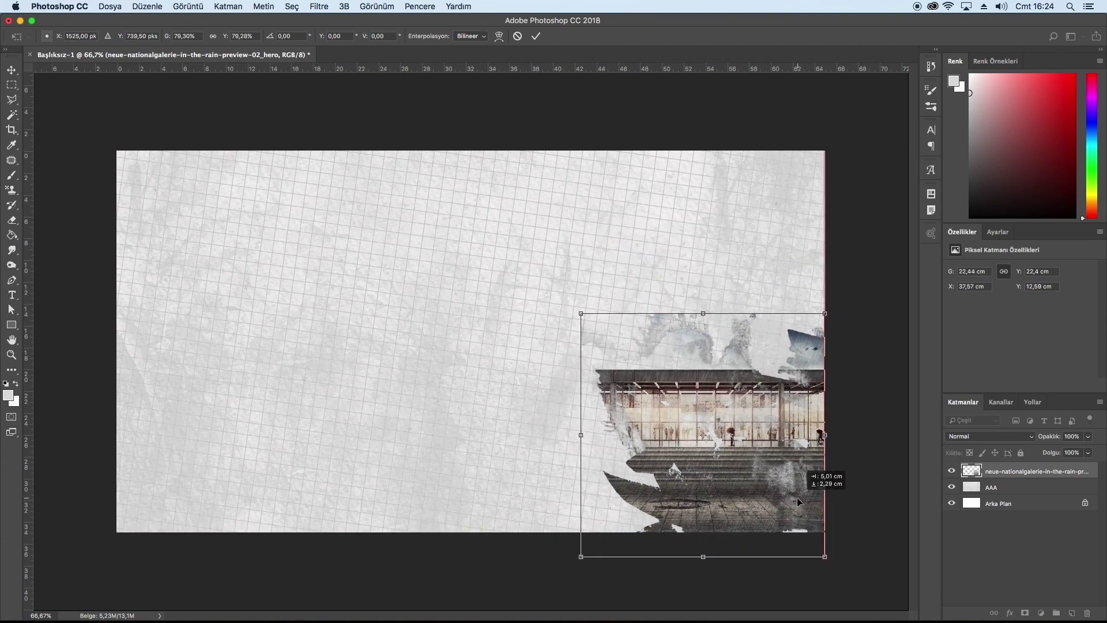
drag(836, 568, 834, 589)
click(517, 35)
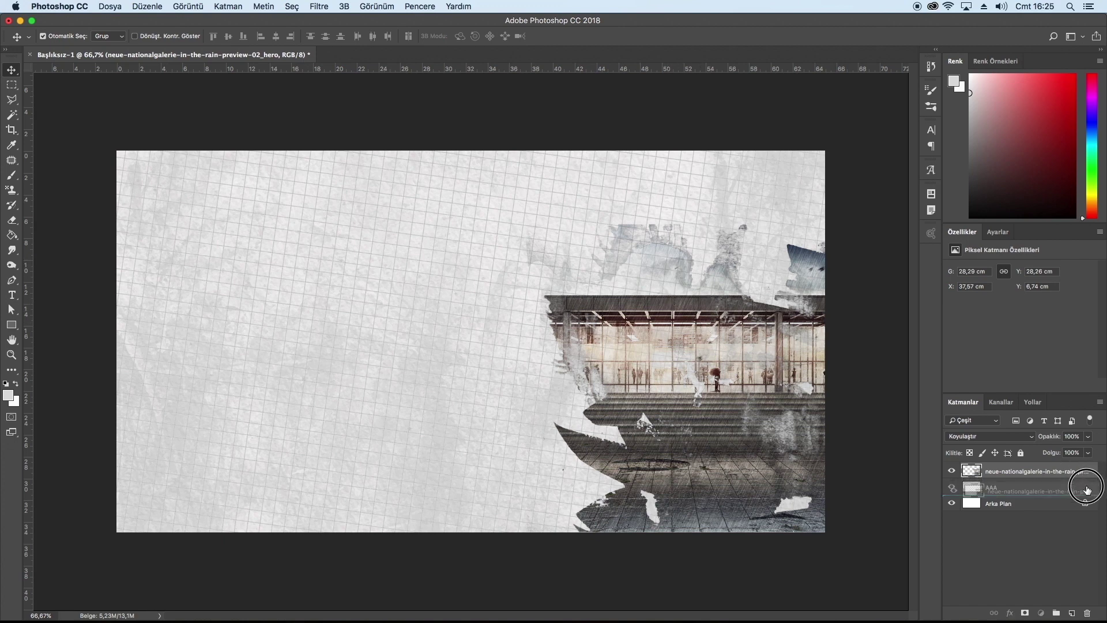
Put the photo layer below AAA and set AAA's blend mode to Darken (Koyulaştır)
drag(1038, 471, 1037, 495)
click(1010, 473)
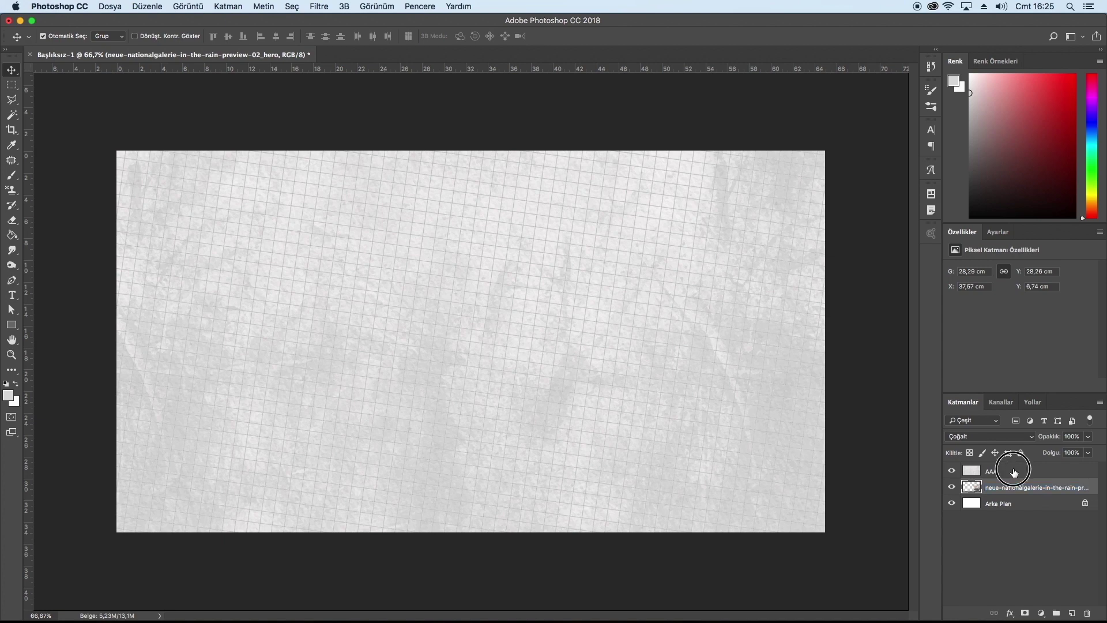
click(1017, 437)
click(1013, 460)
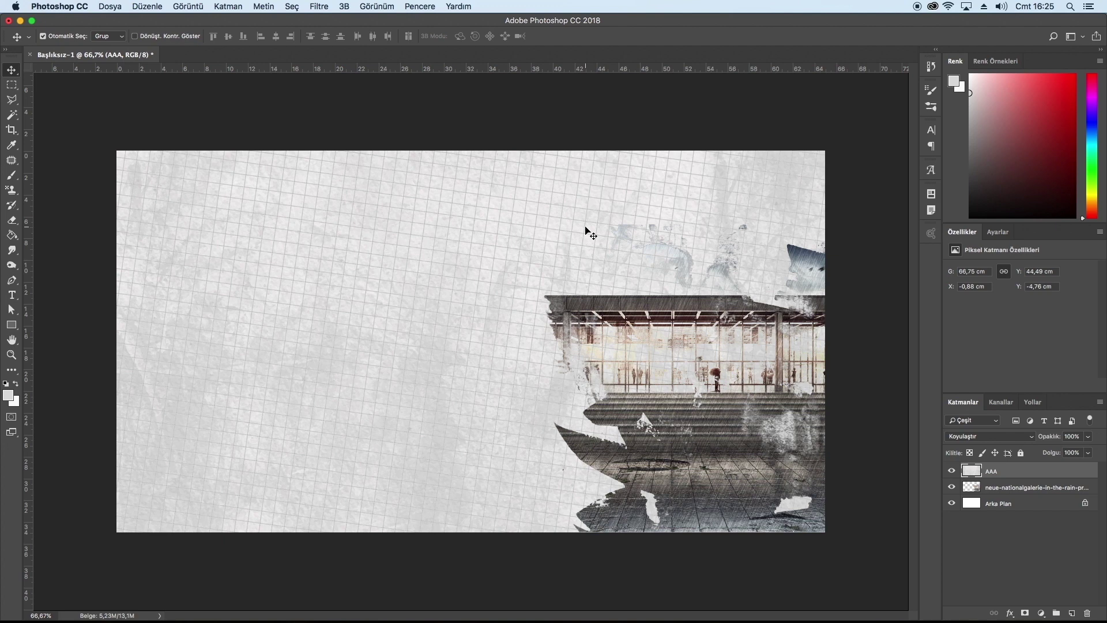
click(12, 295)
Draw a text box left of the photo, type the headline, and colour it warm grey
drag(166, 359, 560, 476)
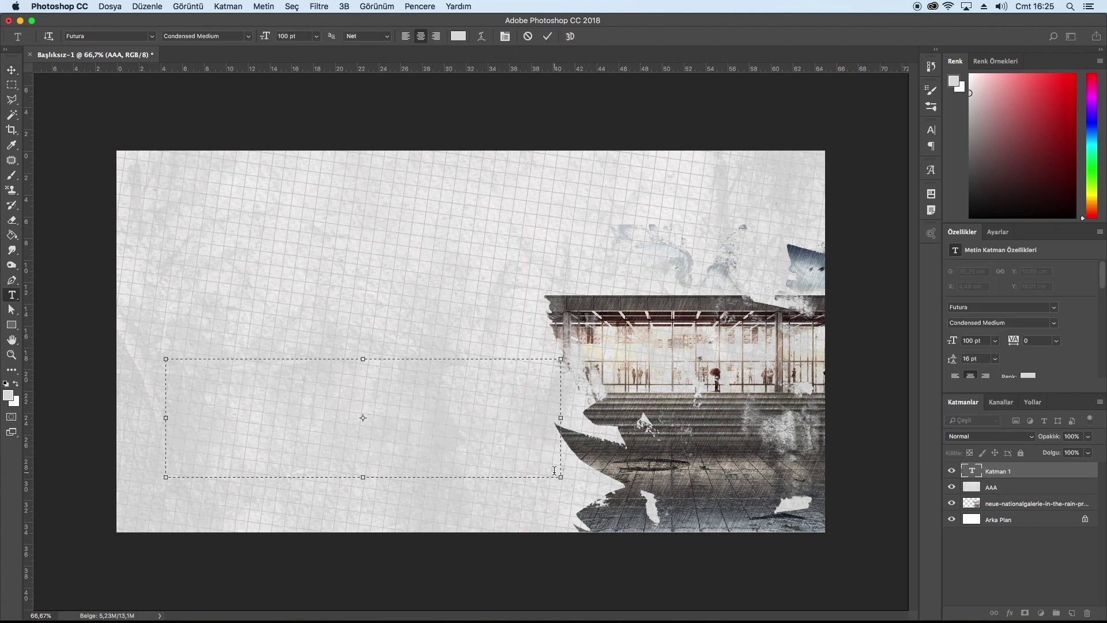
text(NEUE NATI)
key(ctrl+a)
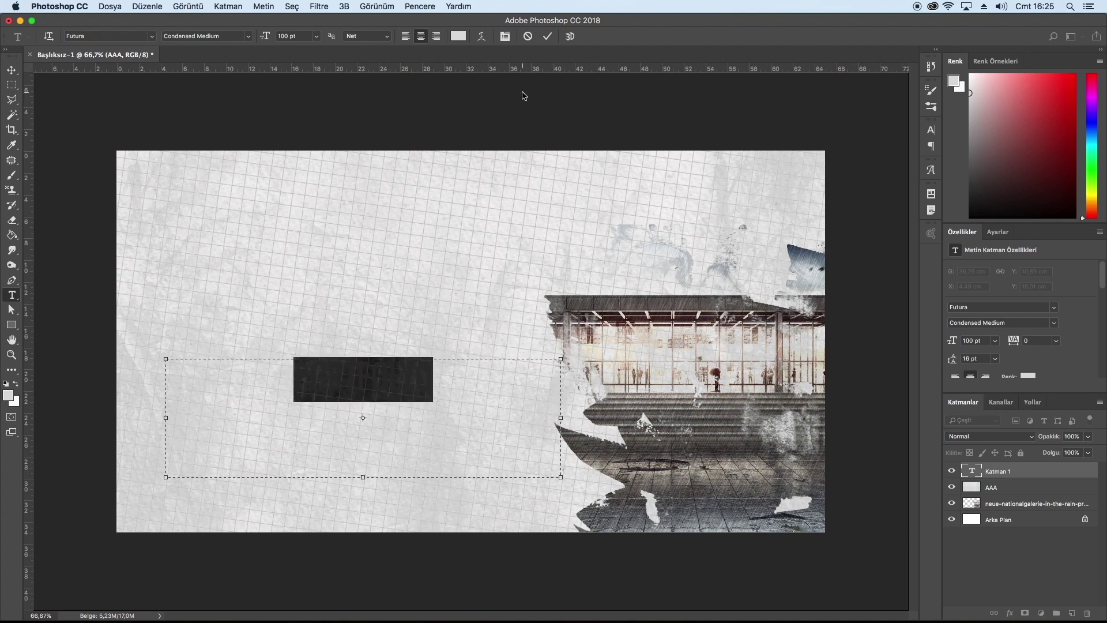
click(458, 36)
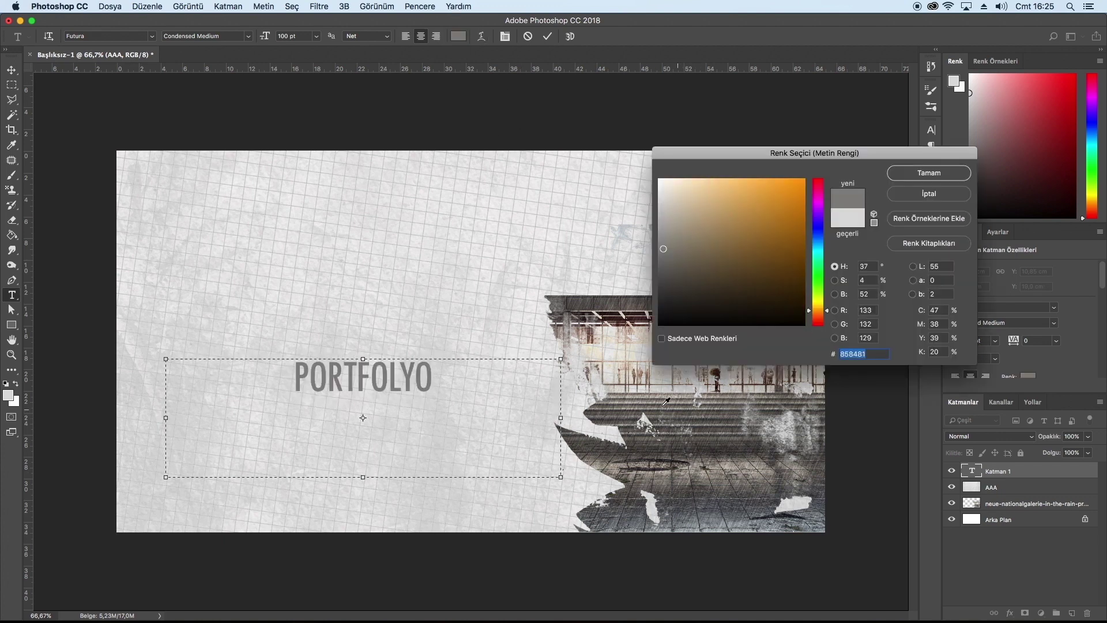
click(663, 403)
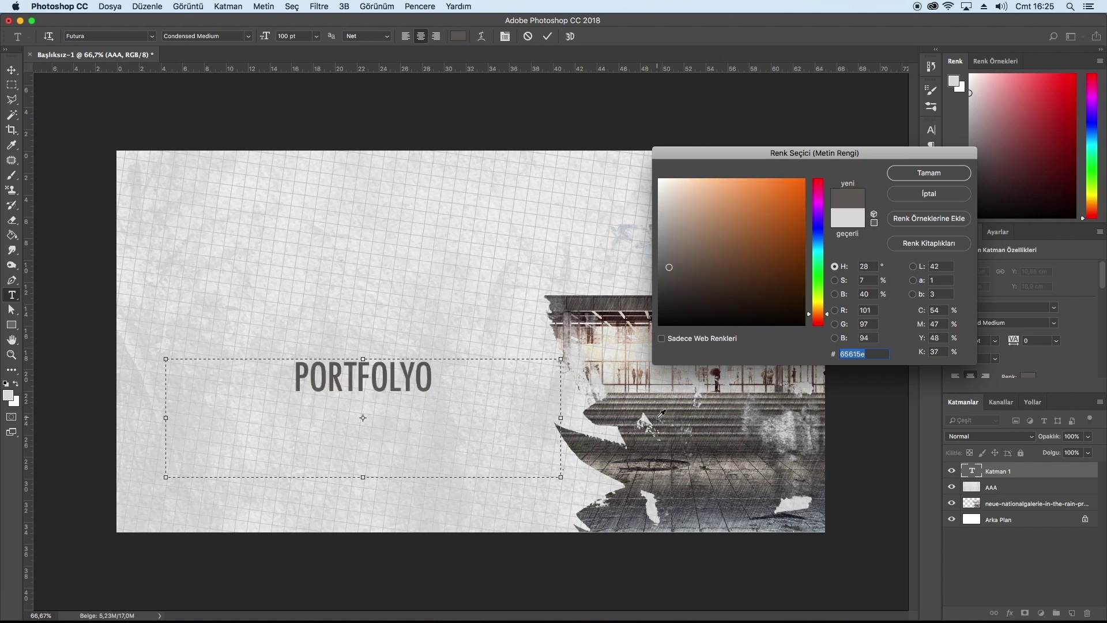
click(658, 403)
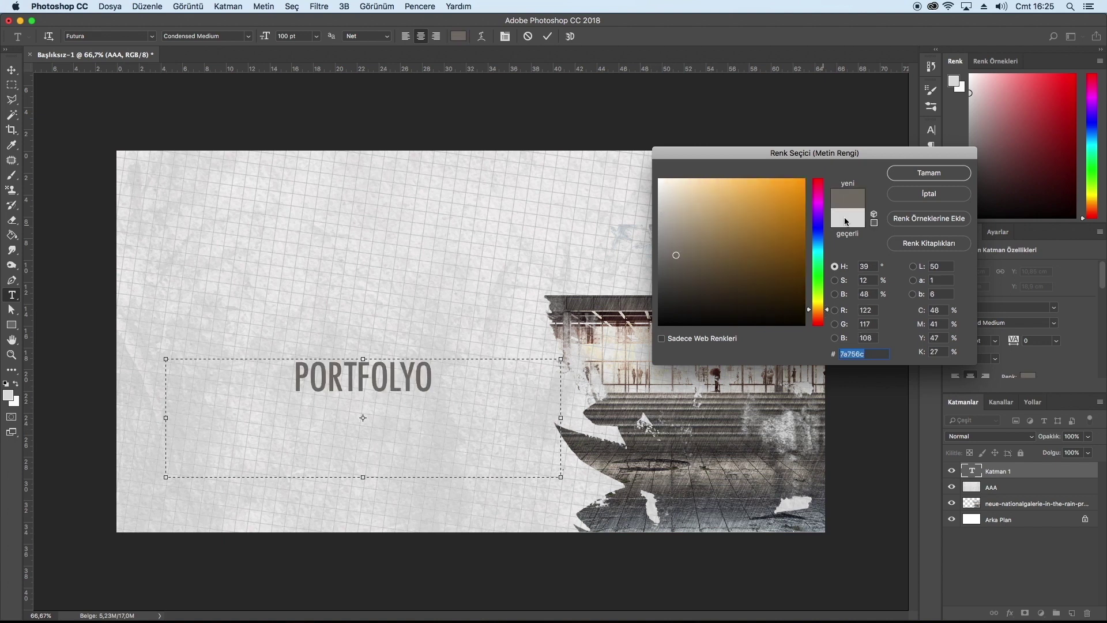
click(656, 422)
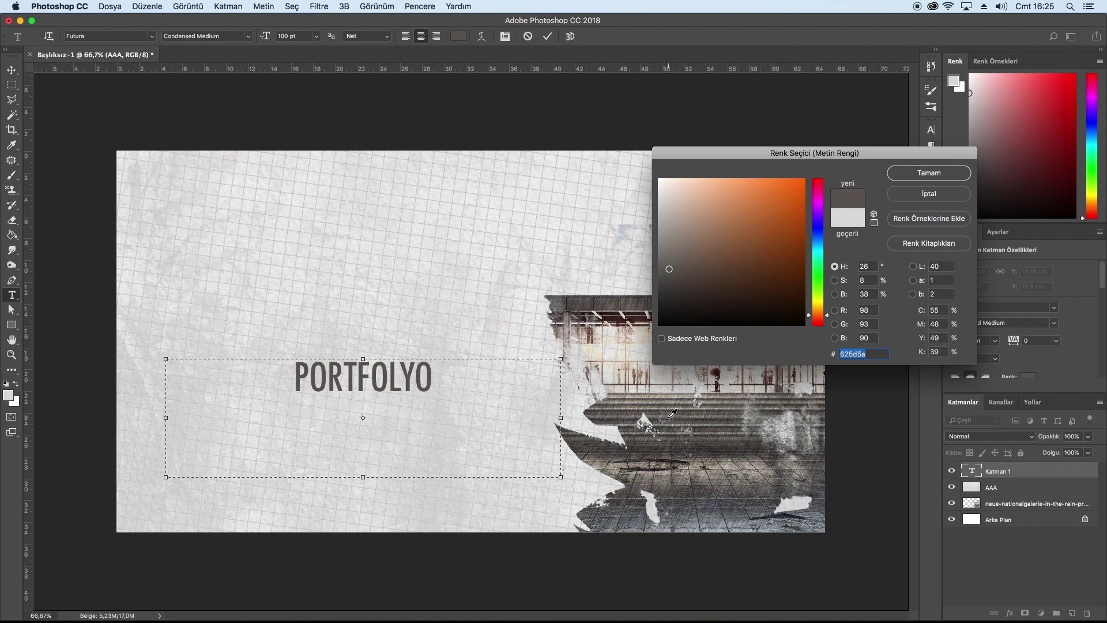
click(669, 416)
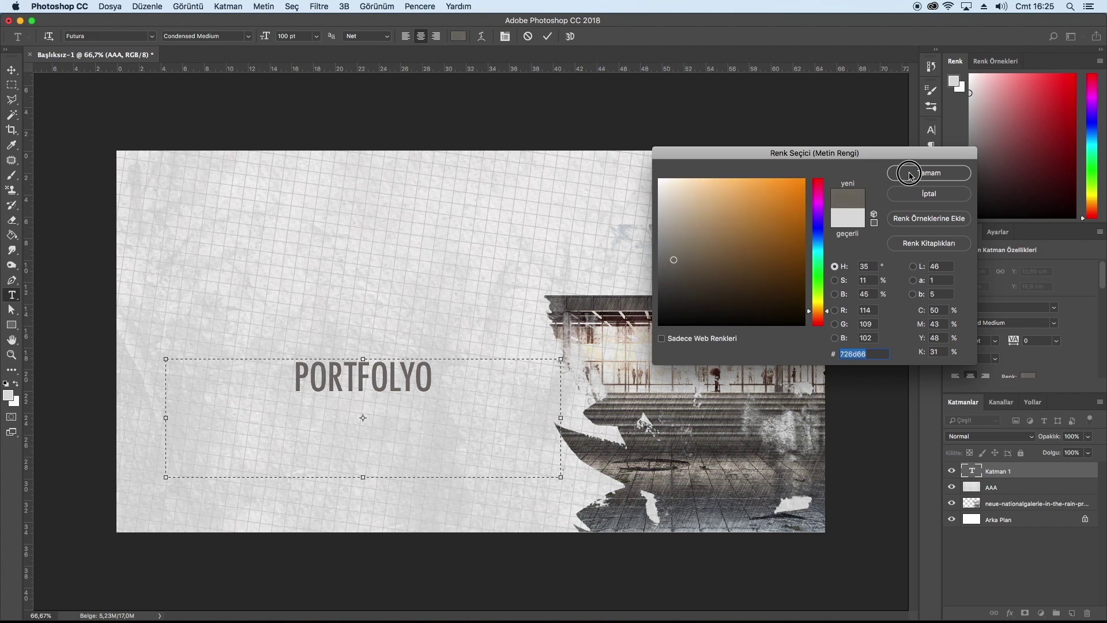
click(910, 174)
click(450, 398)
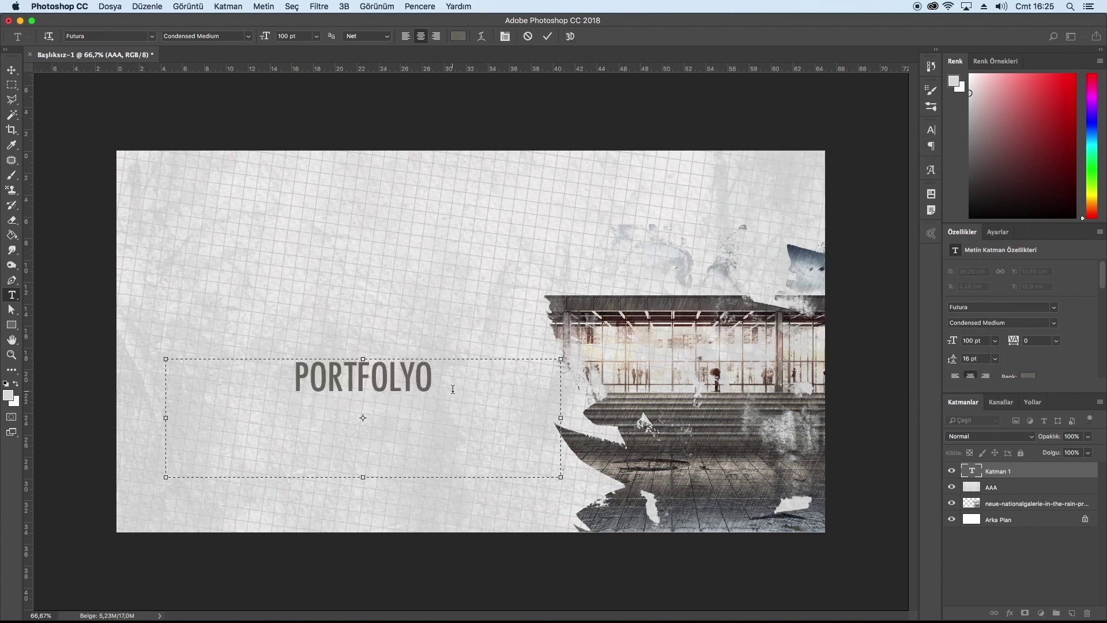
Set PORTFOLYO to Bebas Neue, right-aligned, at 200 pt, and commit it
drag(453, 389, 115, 334)
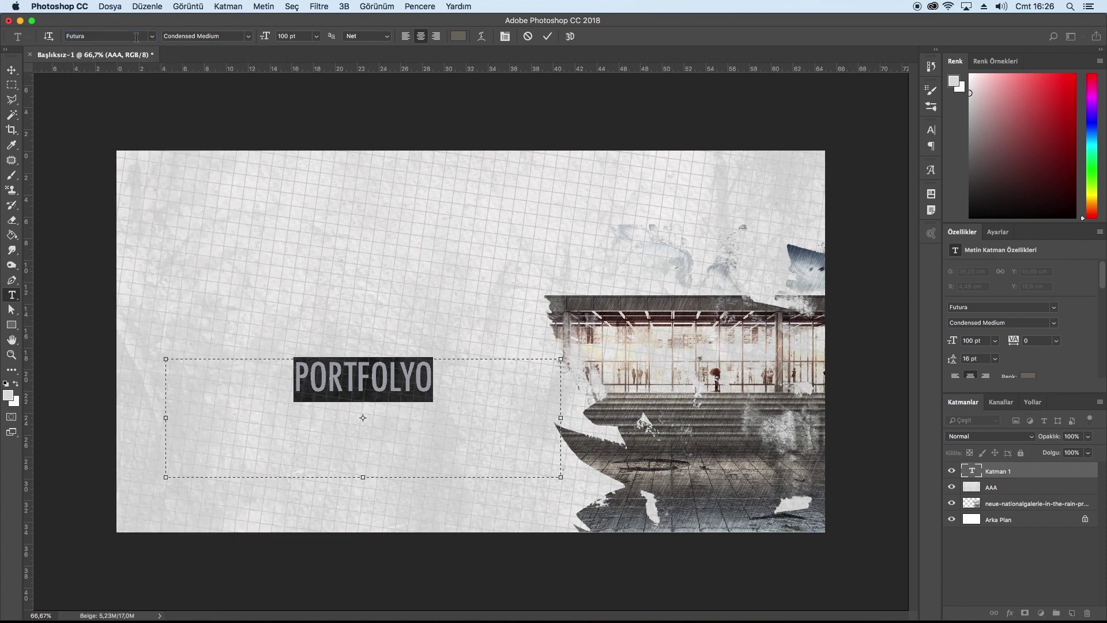
click(151, 38)
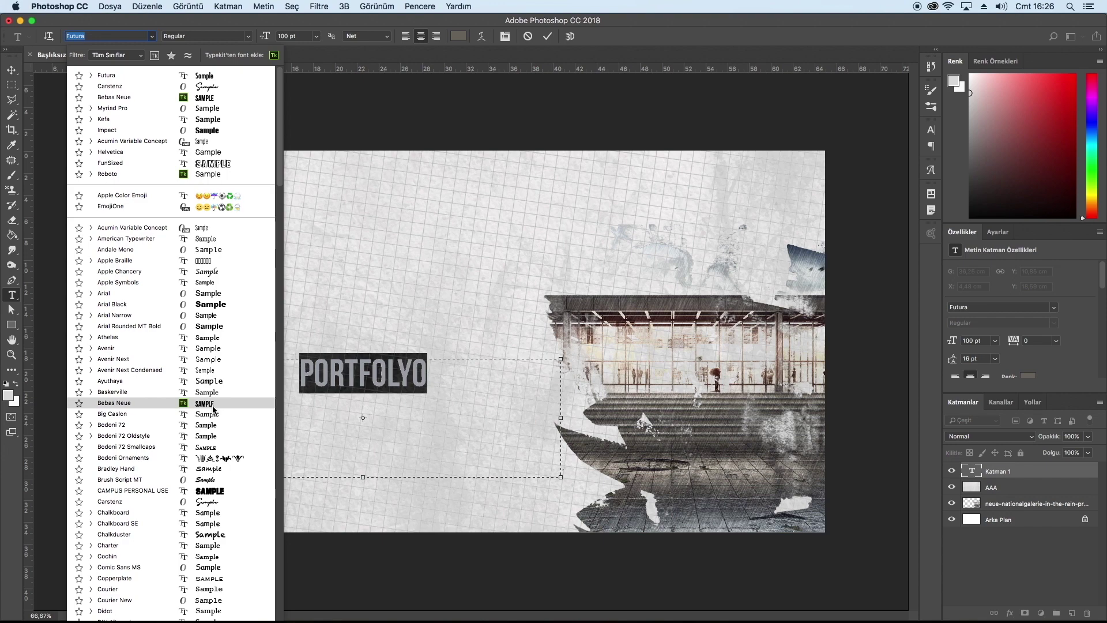
click(213, 408)
drag(434, 387, 288, 379)
click(436, 35)
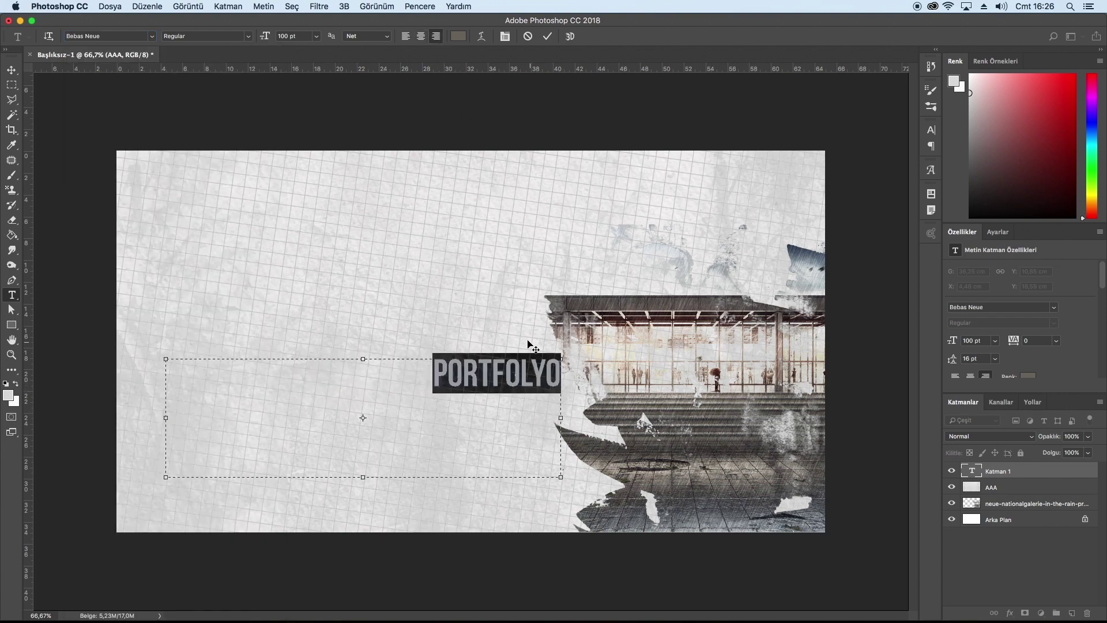
click(281, 35)
text(200)
key(Return)
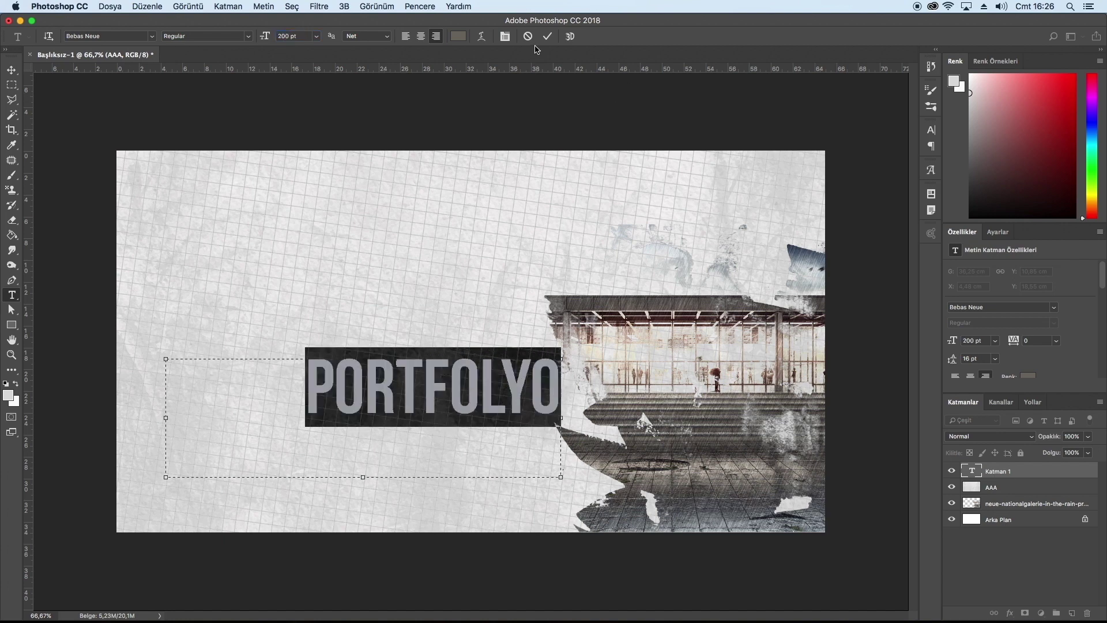
click(547, 36)
click(13, 72)
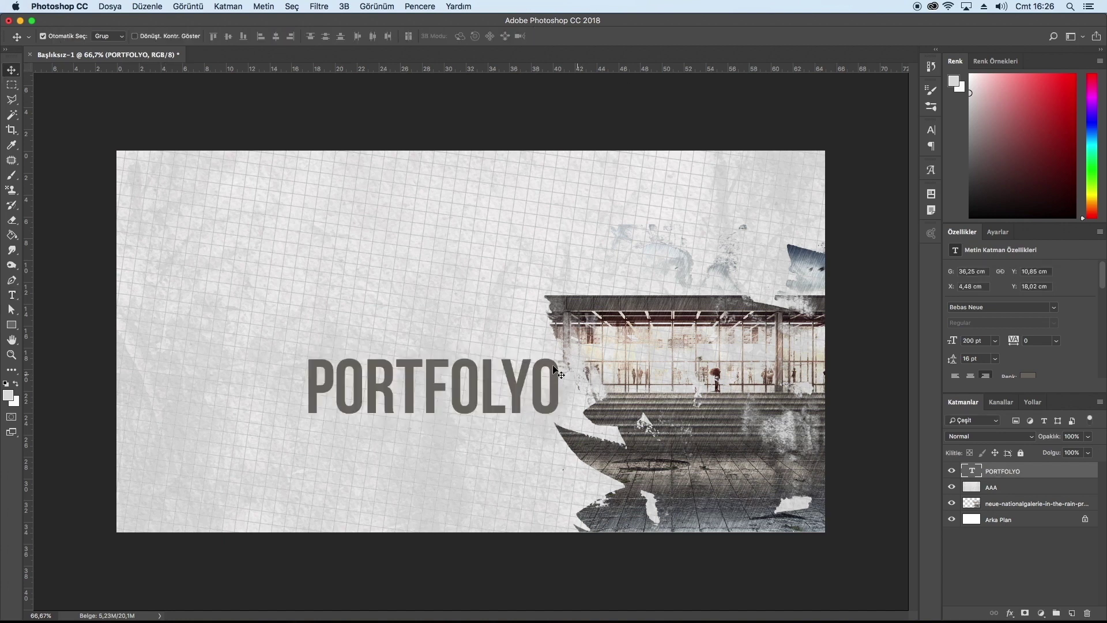
Drag PORTFOLYO down-right onto the photo's lower part and select its text layer
mouse_move(514, 388)
mouse_down()
mouse_move(616, 452)
mouse_move(513, 452)
mouse_move(497, 388)
mouse_move(531, 444)
mouse_move(766, 461)
mouse_move(748, 454)
mouse_up()
click(615, 228)
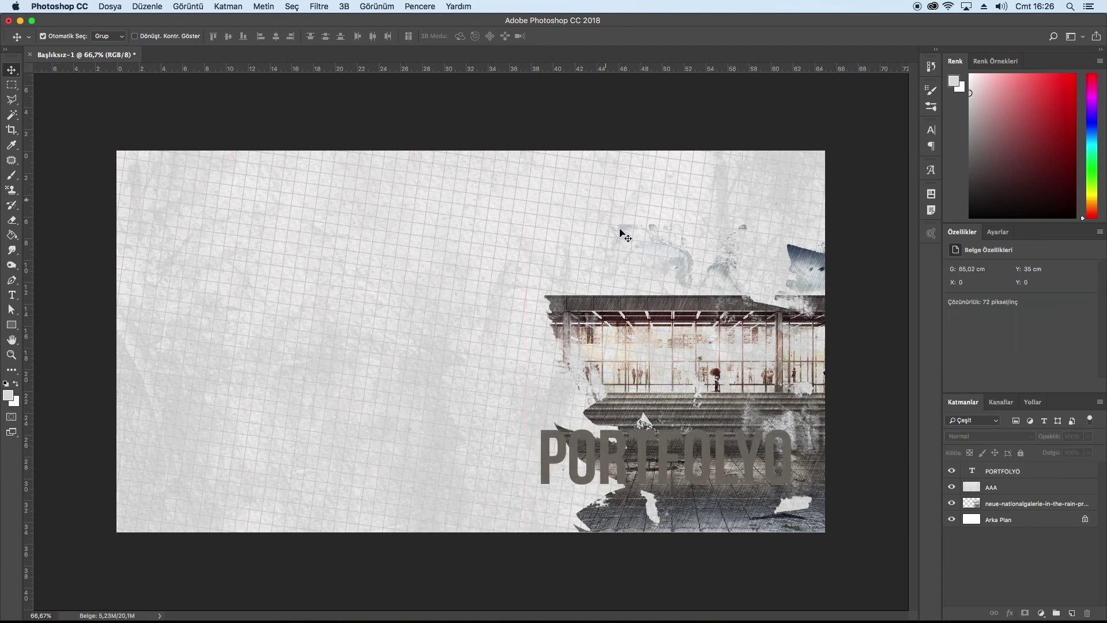
click(1009, 471)
Select all the PORTFOLYO text and preview mid and dark grey text colours
double_click(974, 471)
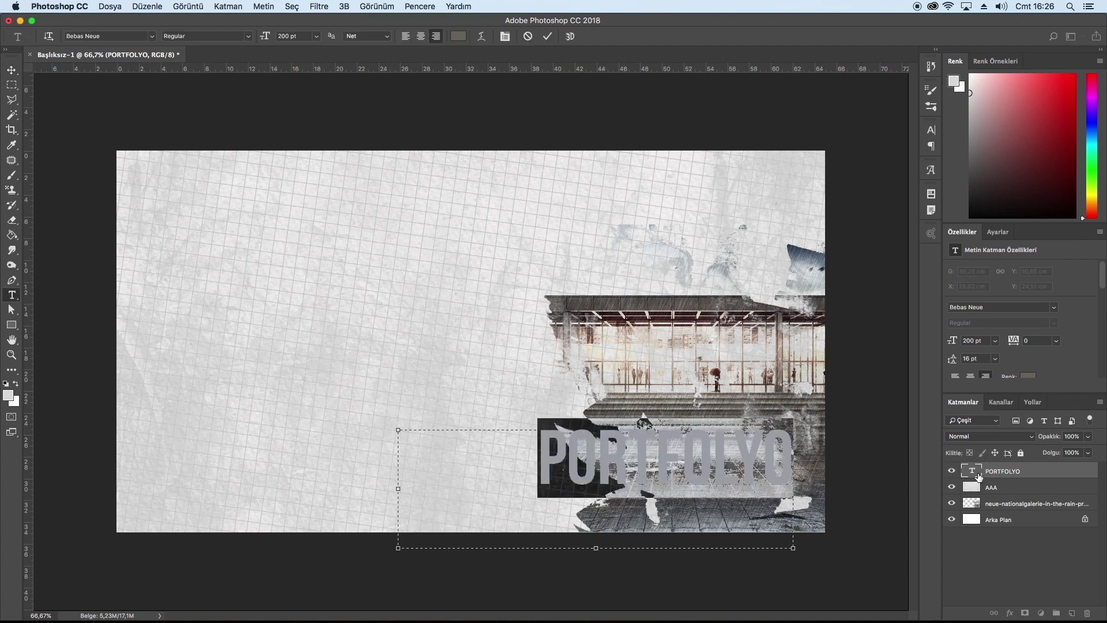
click(458, 36)
text(ffffff)
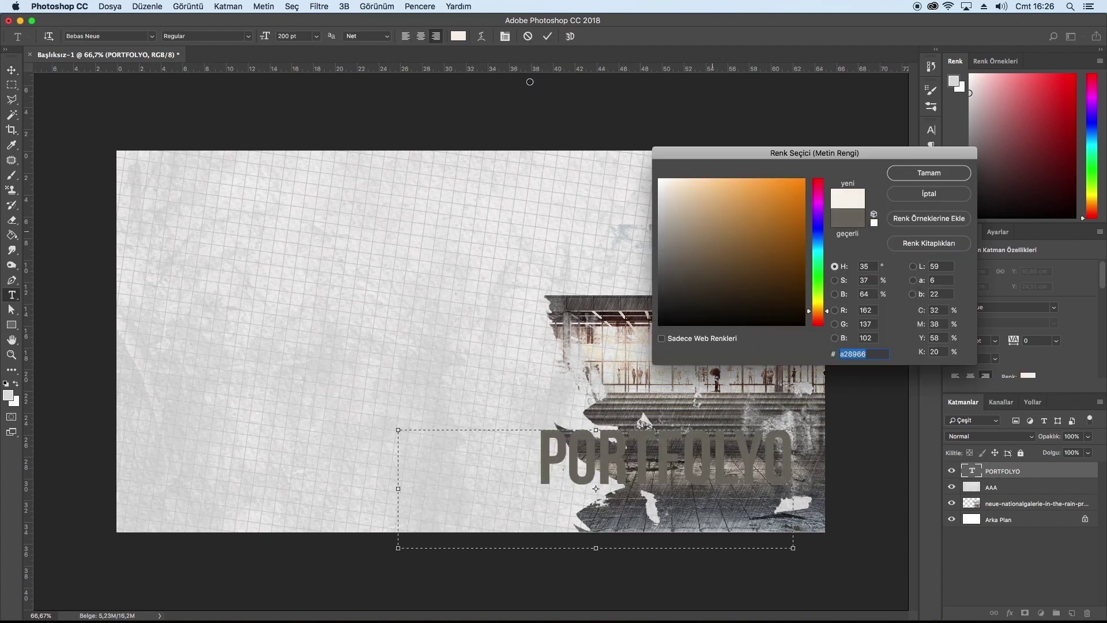
drag(668, 232, 662, 346)
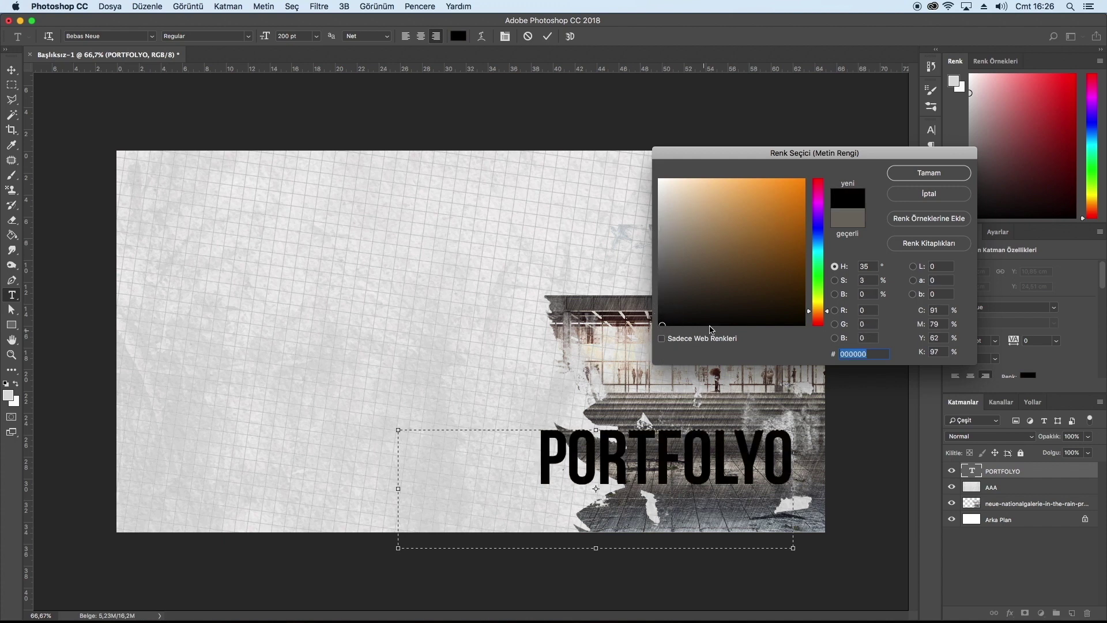
click(672, 294)
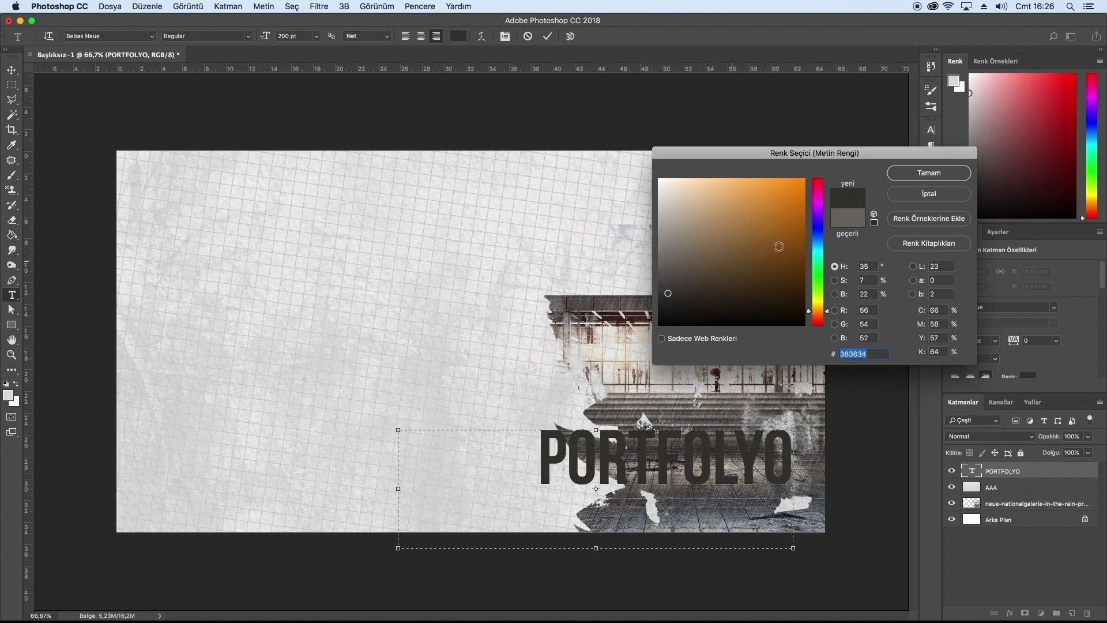
Set the PORTFOLYO text colour to near-white ebebeb and commit the text
drag(655, 214, 659, 189)
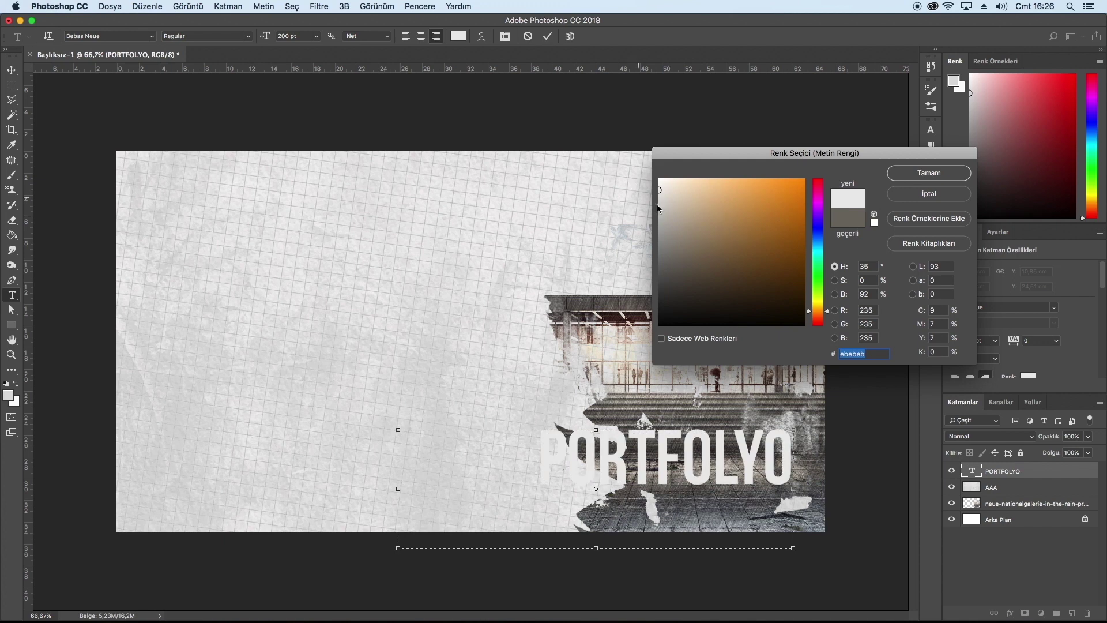
click(908, 174)
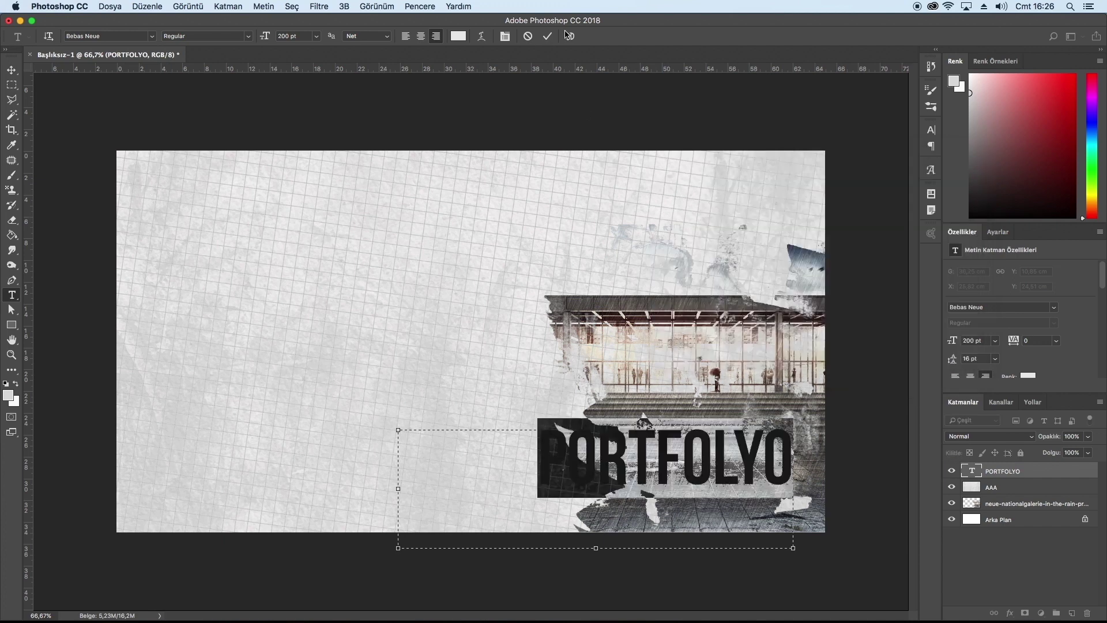
click(548, 36)
Scale PORTFOLYO to about 80% and place it in the photo's bottom-right corner
key(ctrl+t)
drag(810, 544, 729, 517)
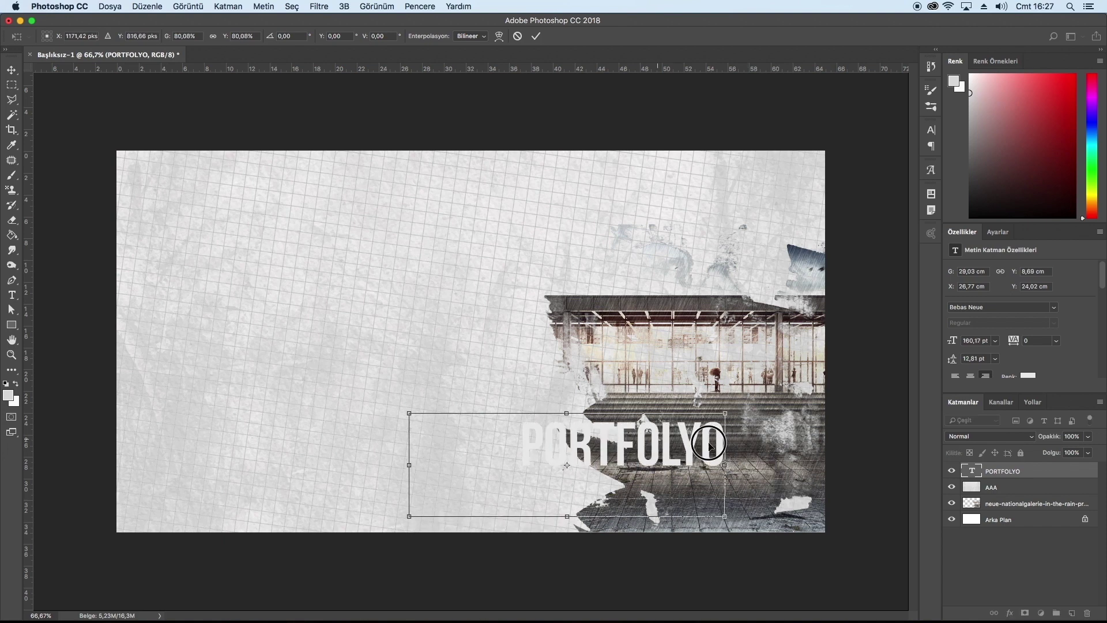
drag(709, 445, 750, 472)
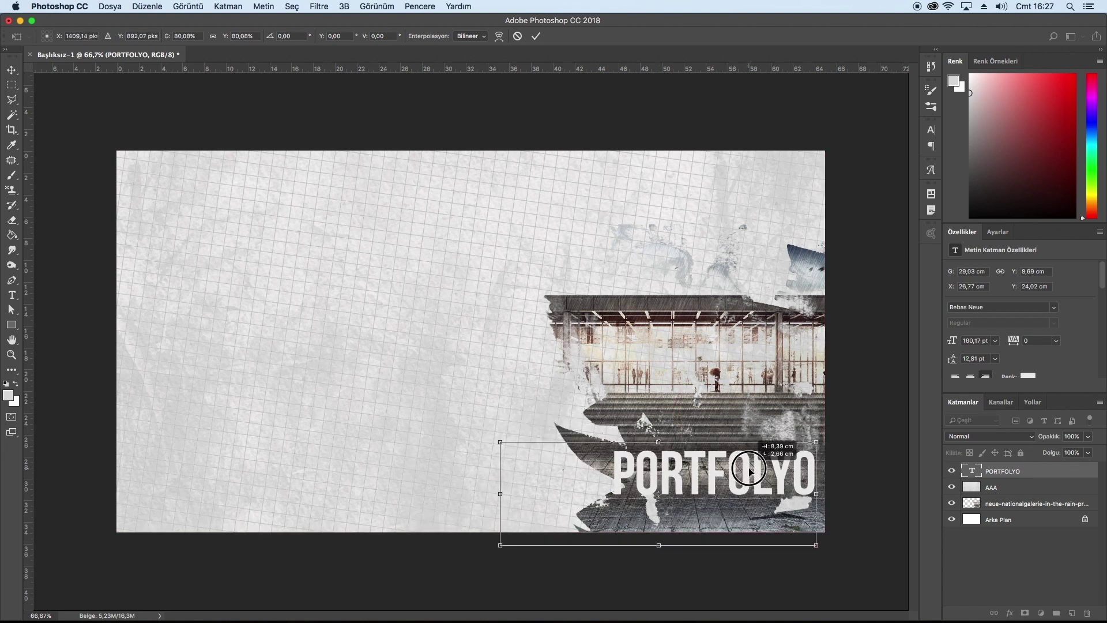
click(536, 36)
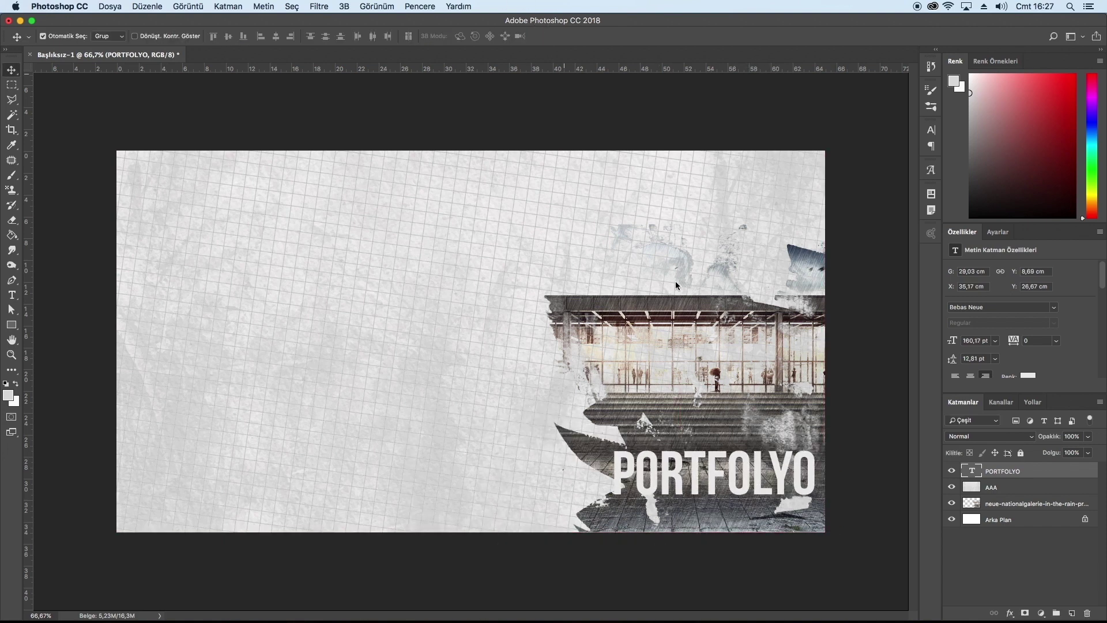
Rasterize PORTFOLYO, then undo to restore editable text and select all its characters
right_click(1065, 470)
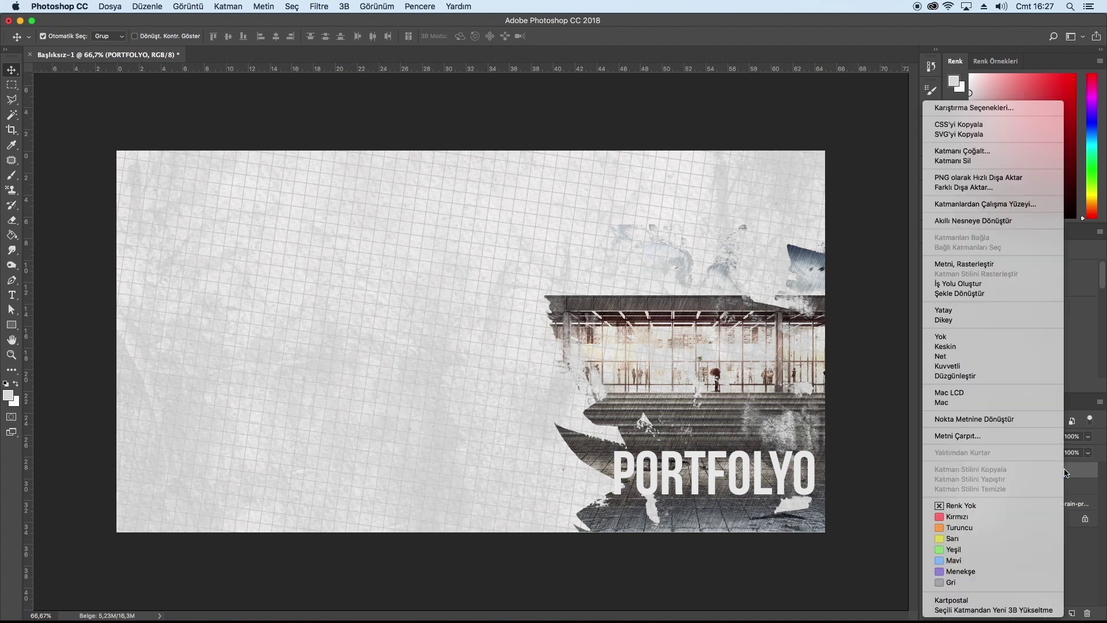
click(1000, 268)
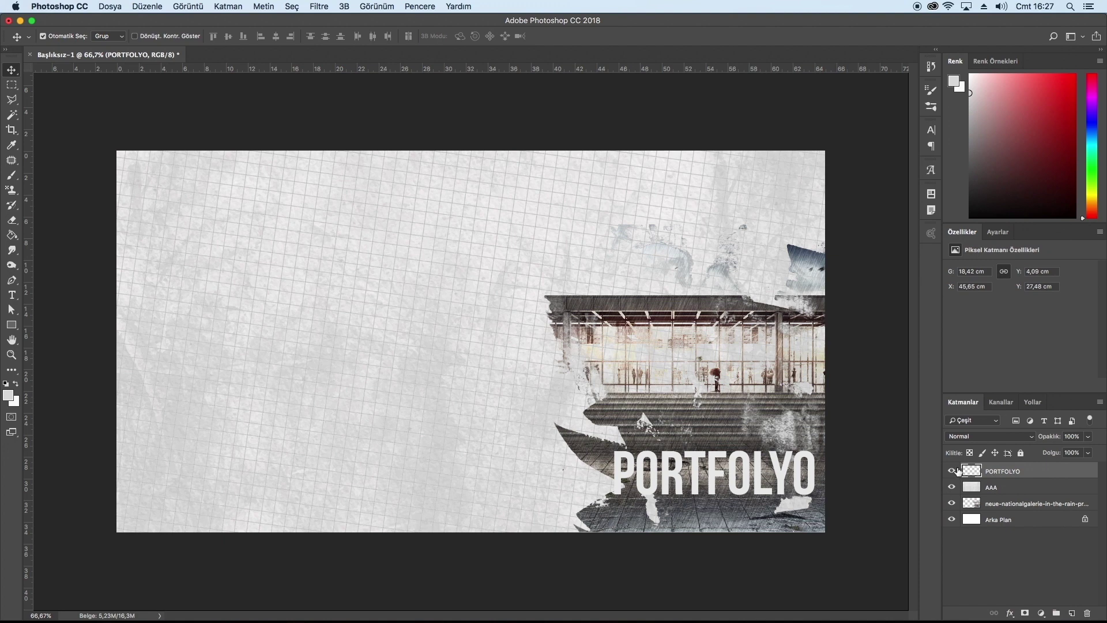
key(ctrl+z)
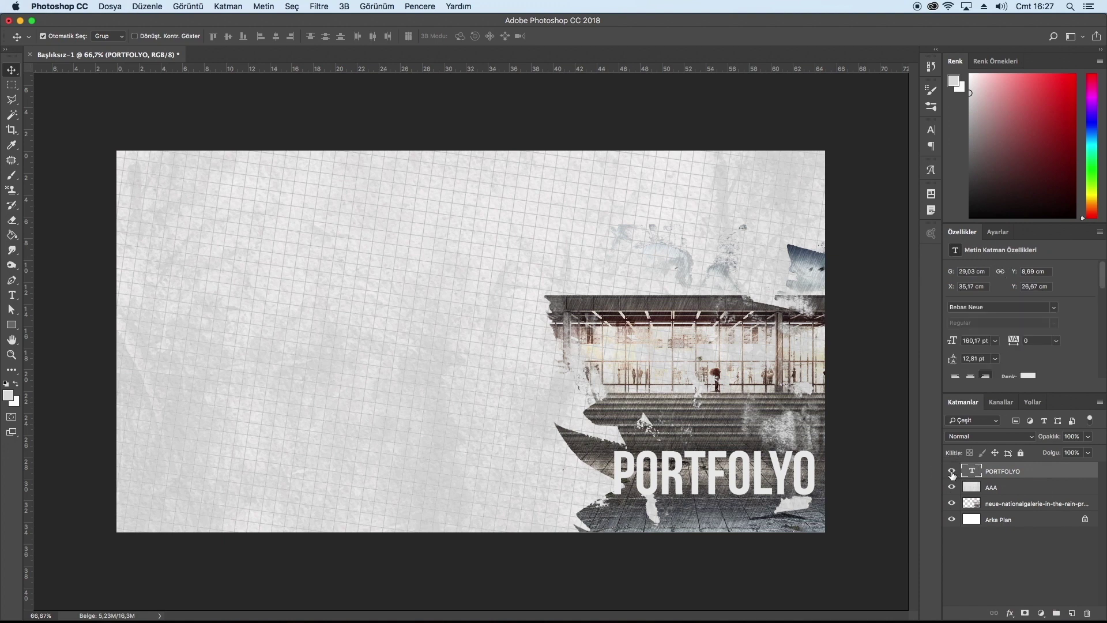
double_click(972, 469)
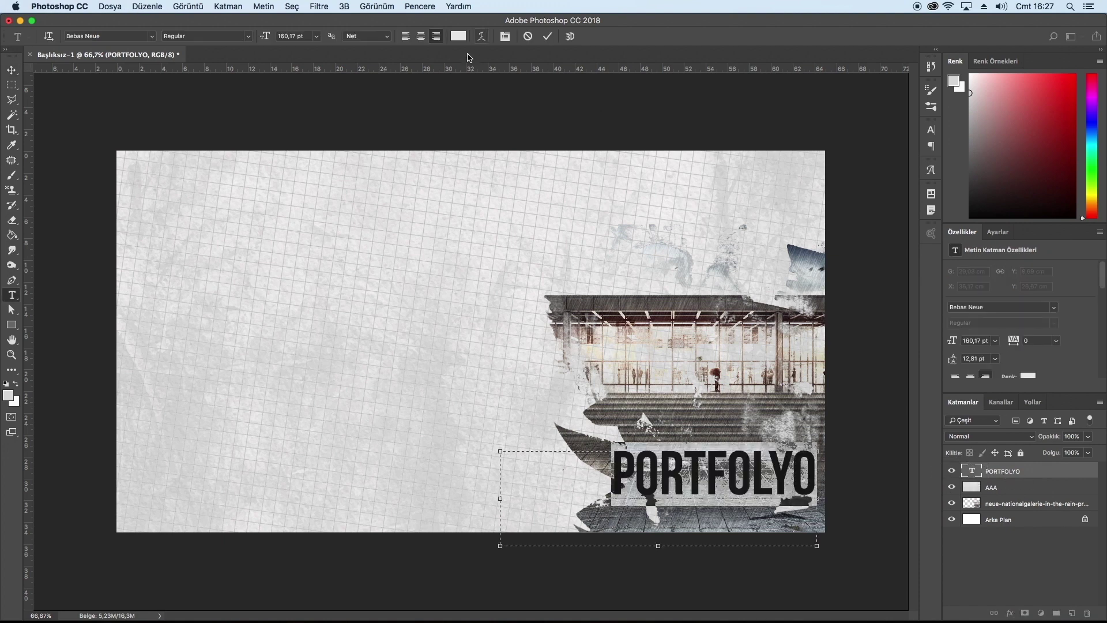
After trying dark red and green, set the text colour to bright green #0bec30 and commit
click(458, 36)
click(785, 268)
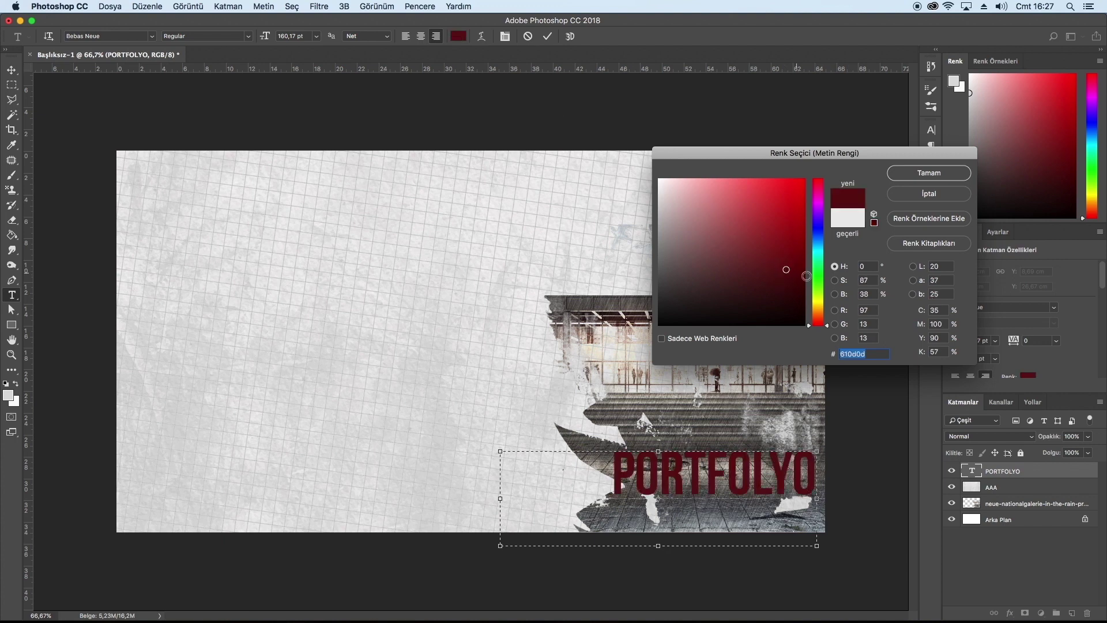
click(818, 273)
click(801, 242)
drag(801, 242, 798, 189)
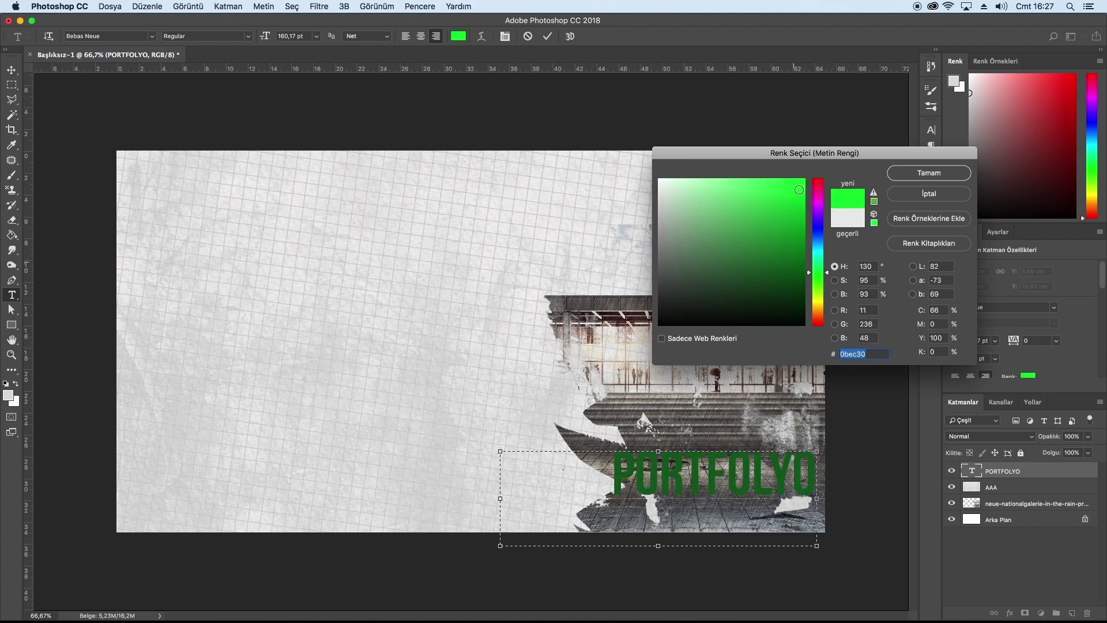
click(937, 179)
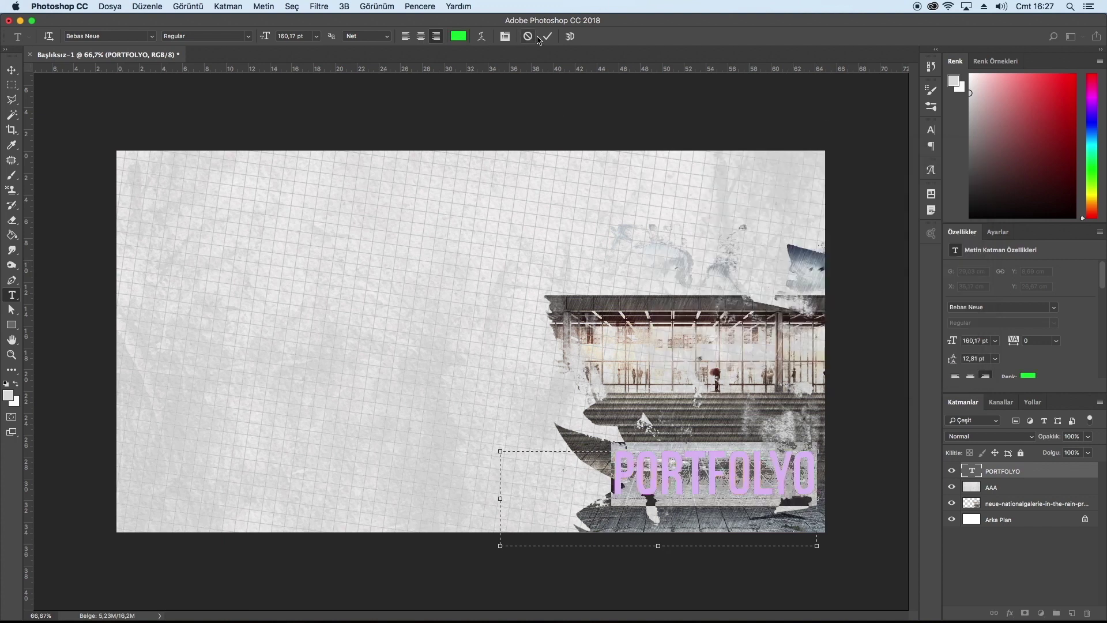
key(ctrl+Return)
Rasterize the PORTFOLYO type layer and briefly toggle its visibility to check it
key(v)
right_click(1068, 483)
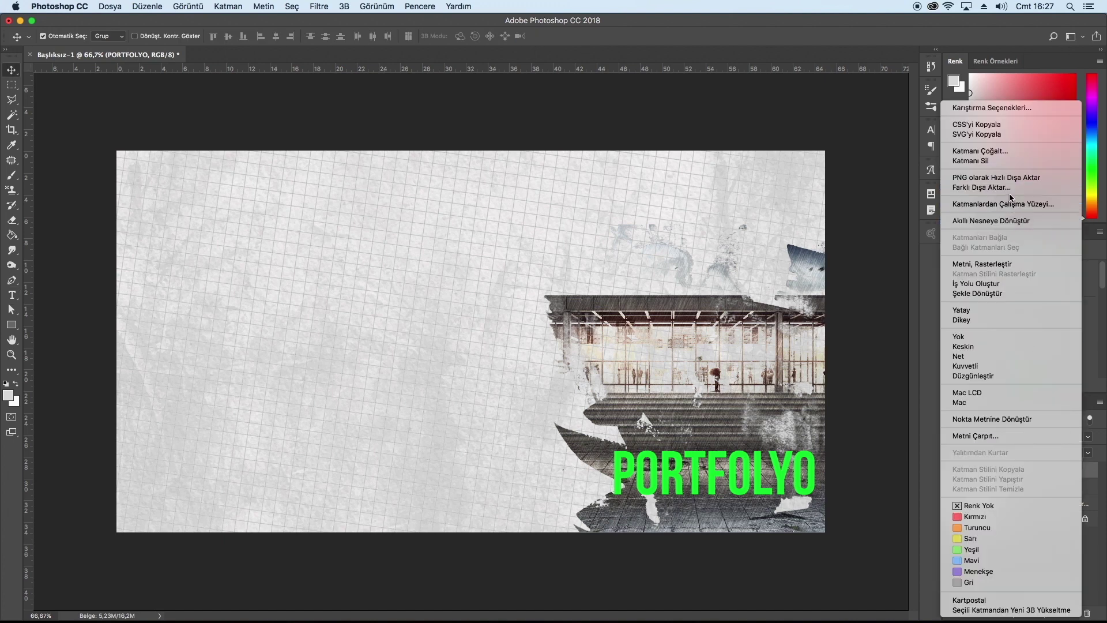
click(1016, 266)
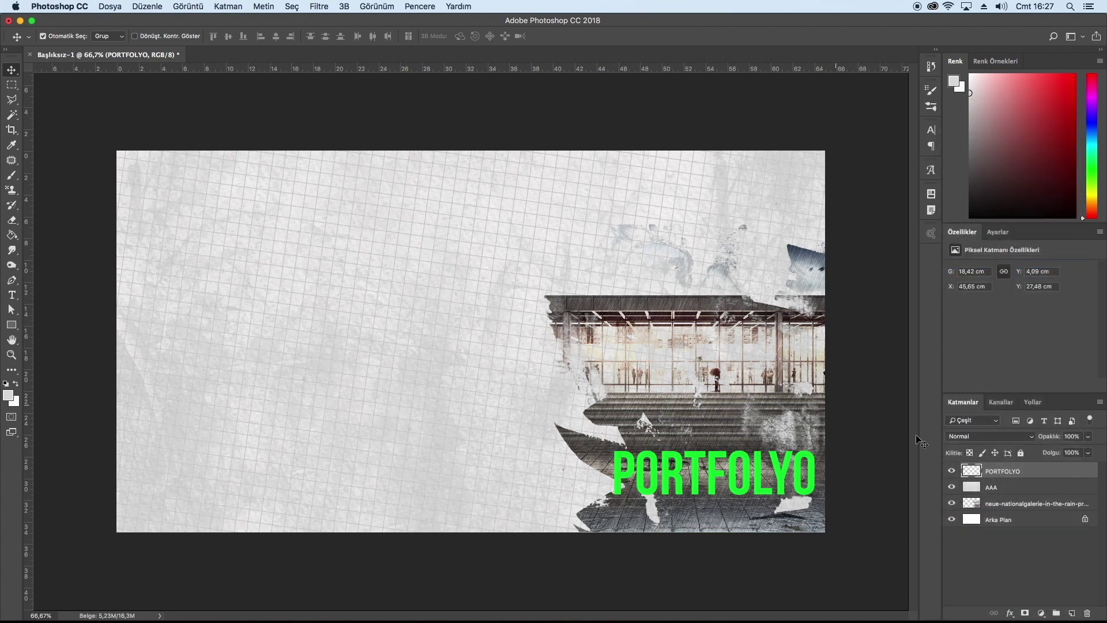
click(950, 471)
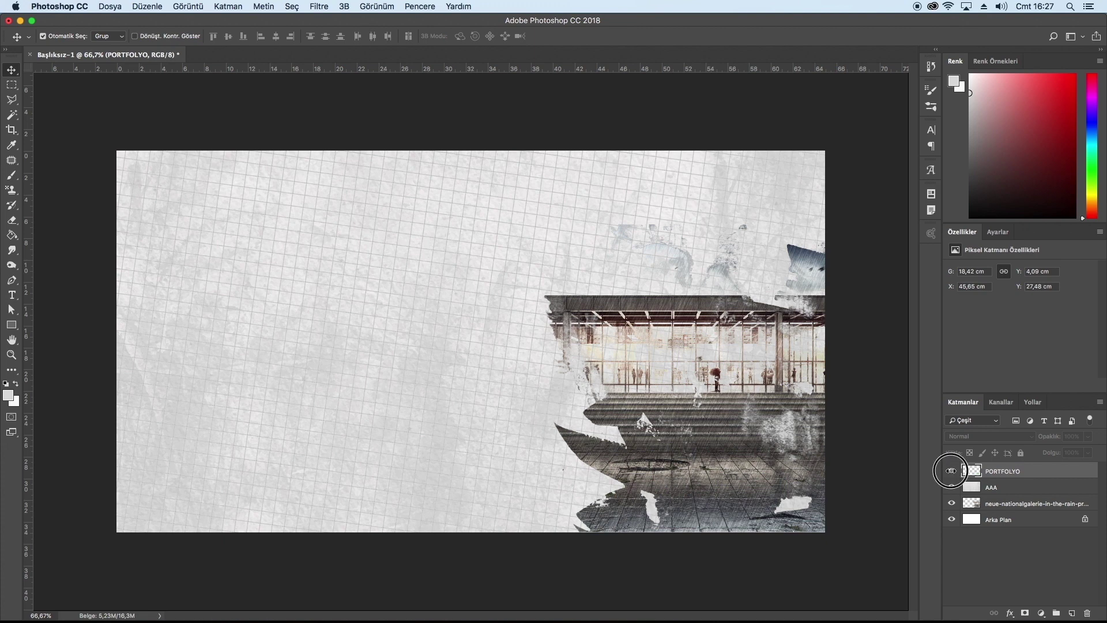
click(952, 471)
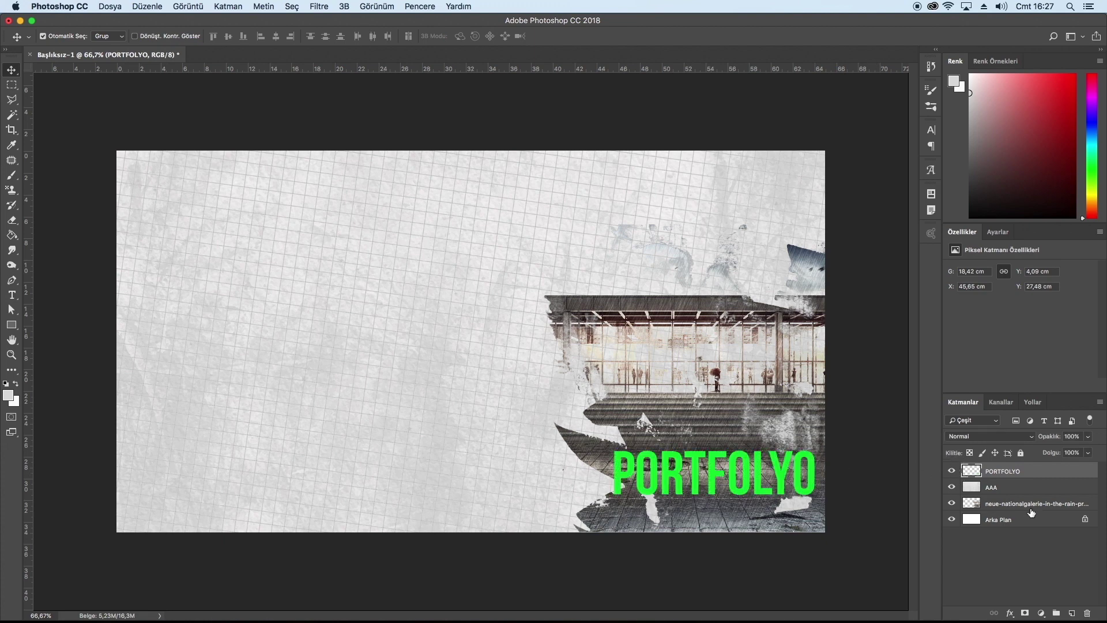
Move PORTFOLYO below the AAA grid, merge it with the building photo, and hide AAA
drag(1005, 473, 1007, 499)
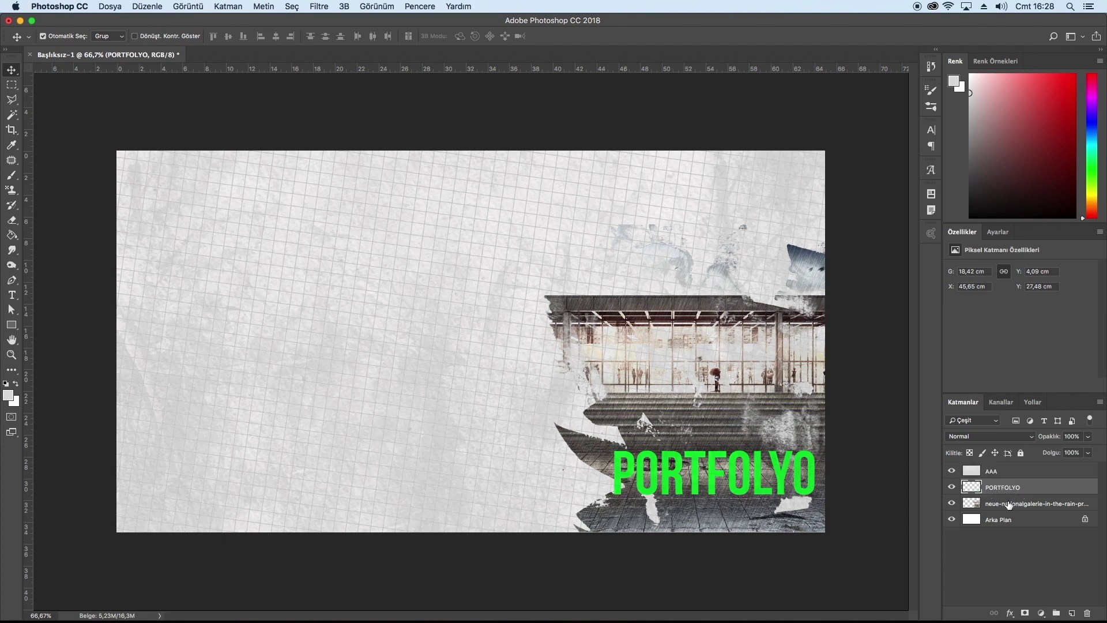
shift+click(1009, 504)
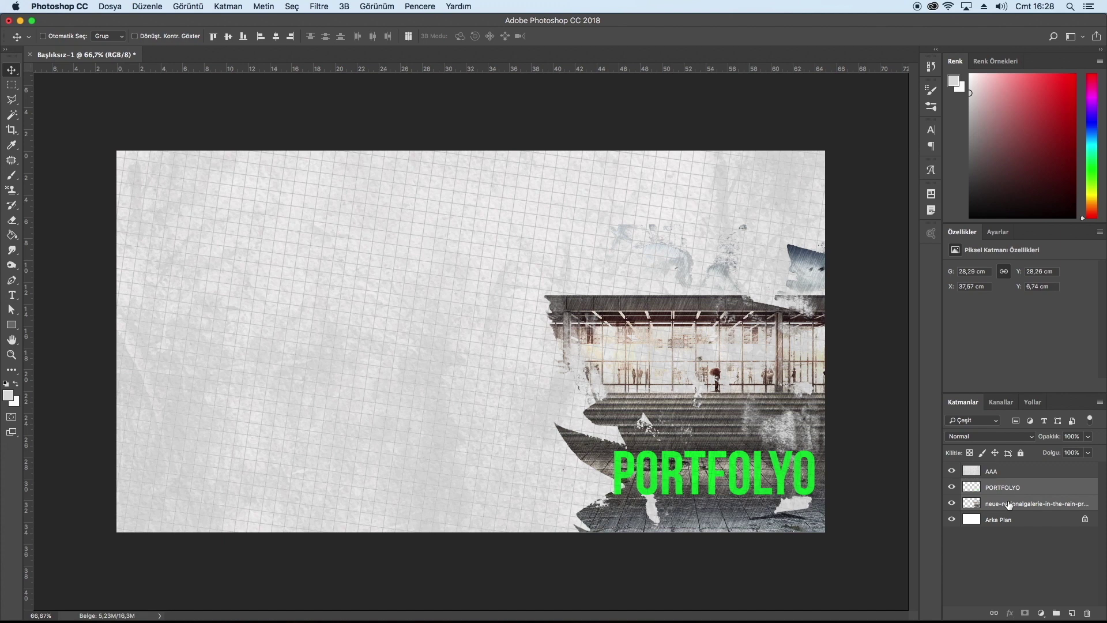
key(ctrl+e)
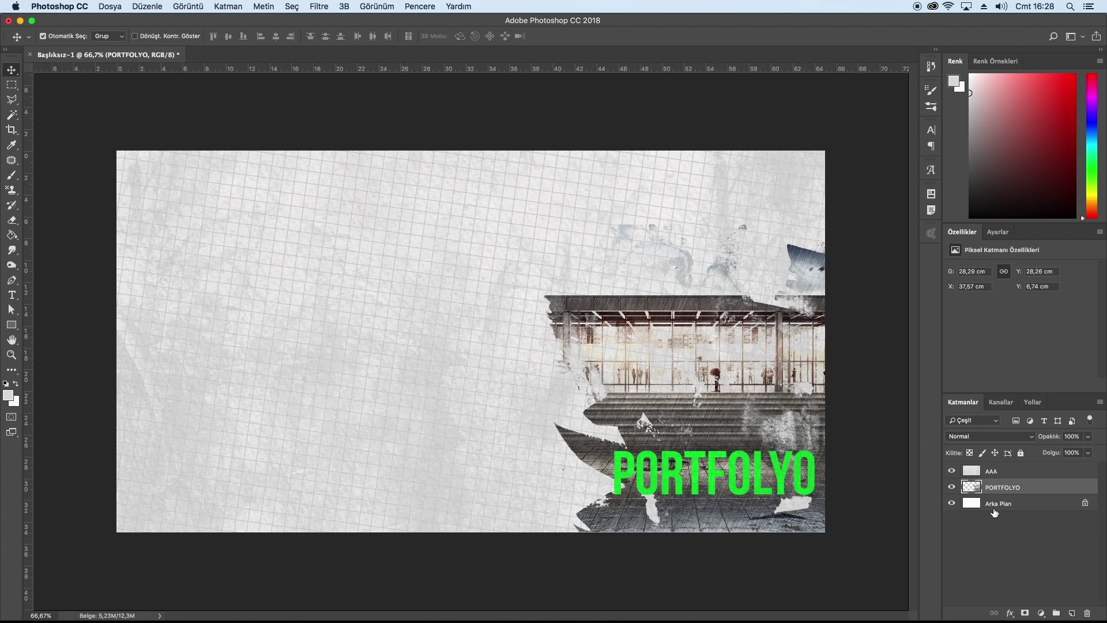
click(951, 471)
scroll(715, 412, up, 2)
scroll(753, 448, up, 1)
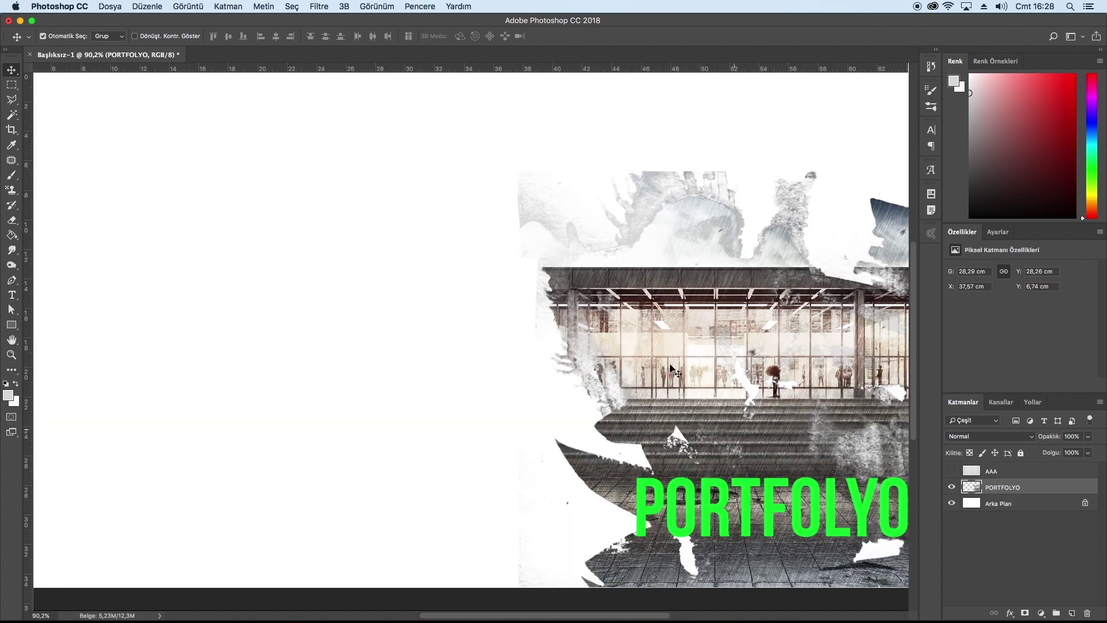
Select the green PORTFOLYO letters using Select > Color Range
click(288, 9)
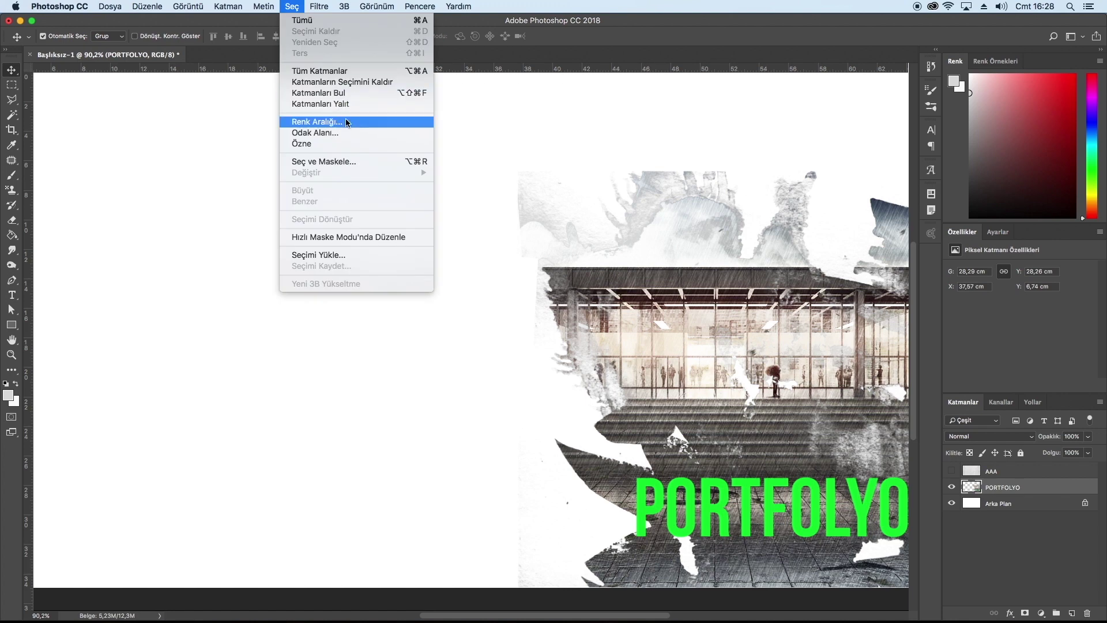
click(346, 119)
click(717, 480)
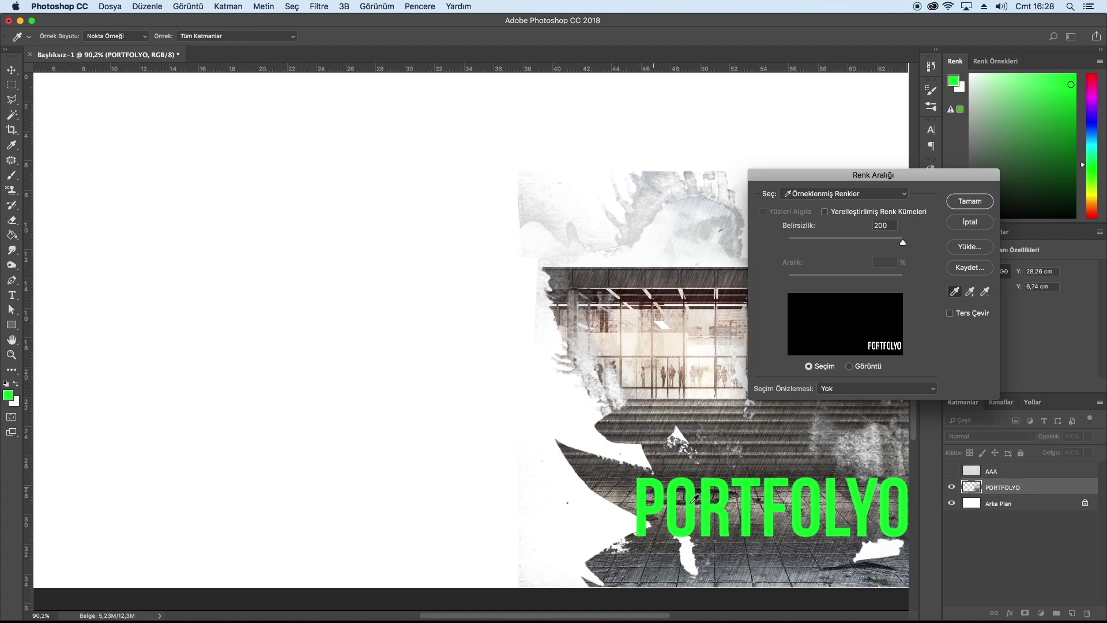
click(969, 202)
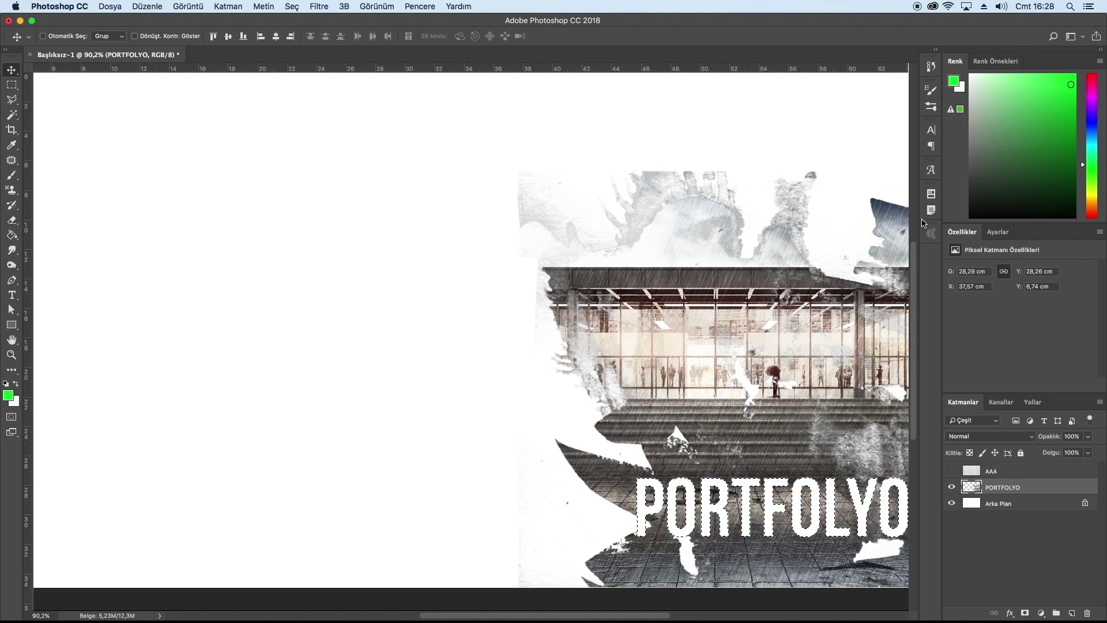
Cut the selected letters out of the photo and show the AAA grid texture again
key(super+d)
scroll(681, 227, down, 3)
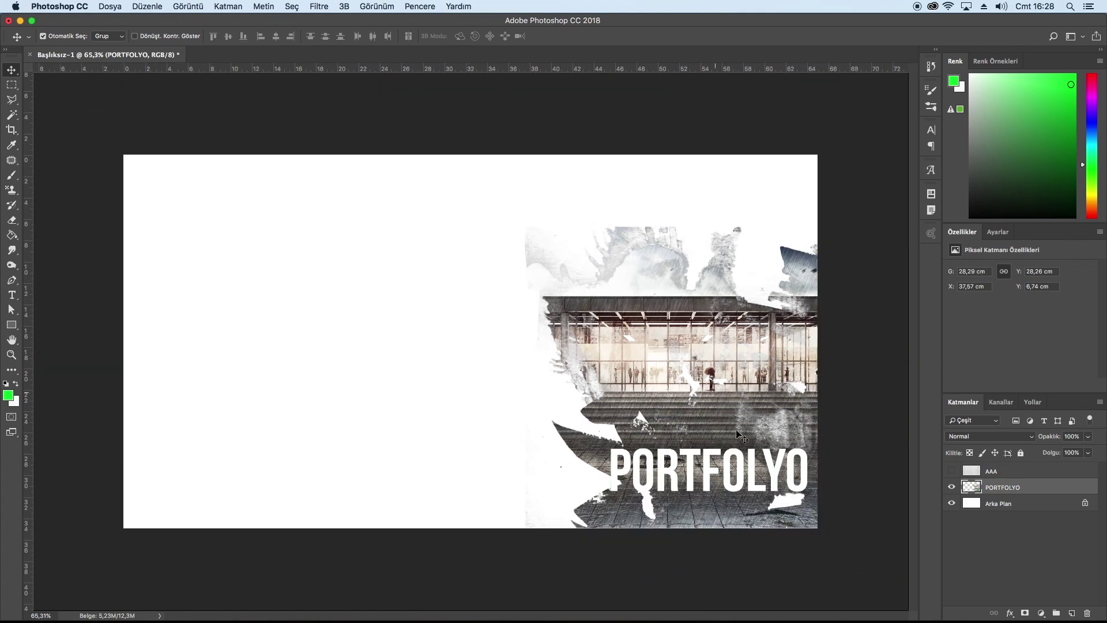
click(950, 470)
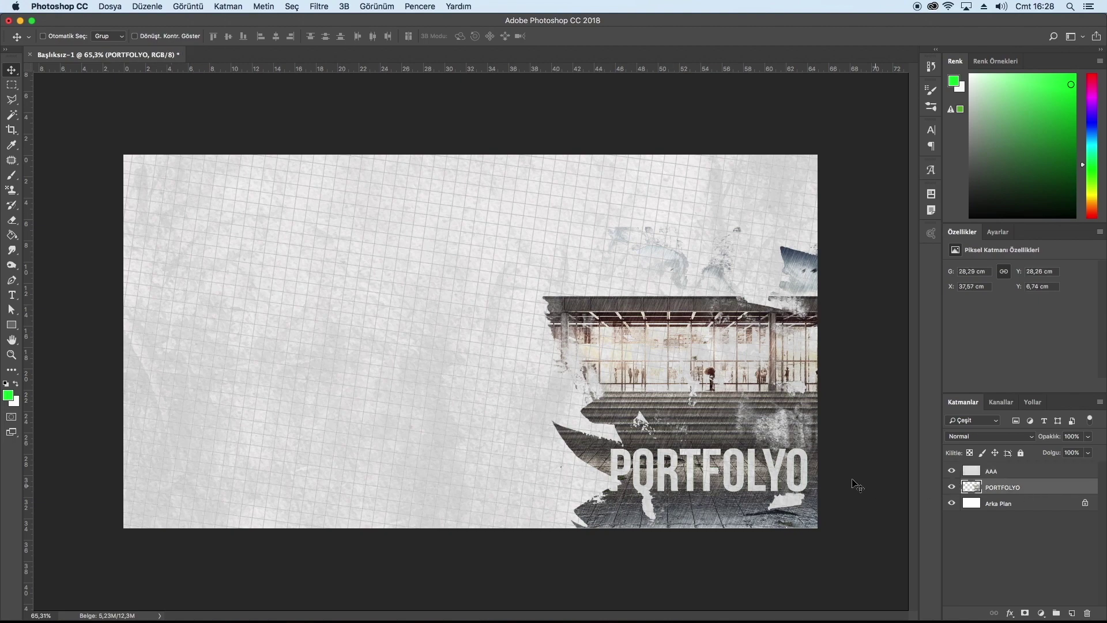
Reposition the knocked-out photo and scale it to about 127%, running off the top and right edges
key(ctrl+t)
mouse_move(738, 406)
mouse_down()
mouse_move(662, 373)
mouse_move(504, 362)
mouse_up()
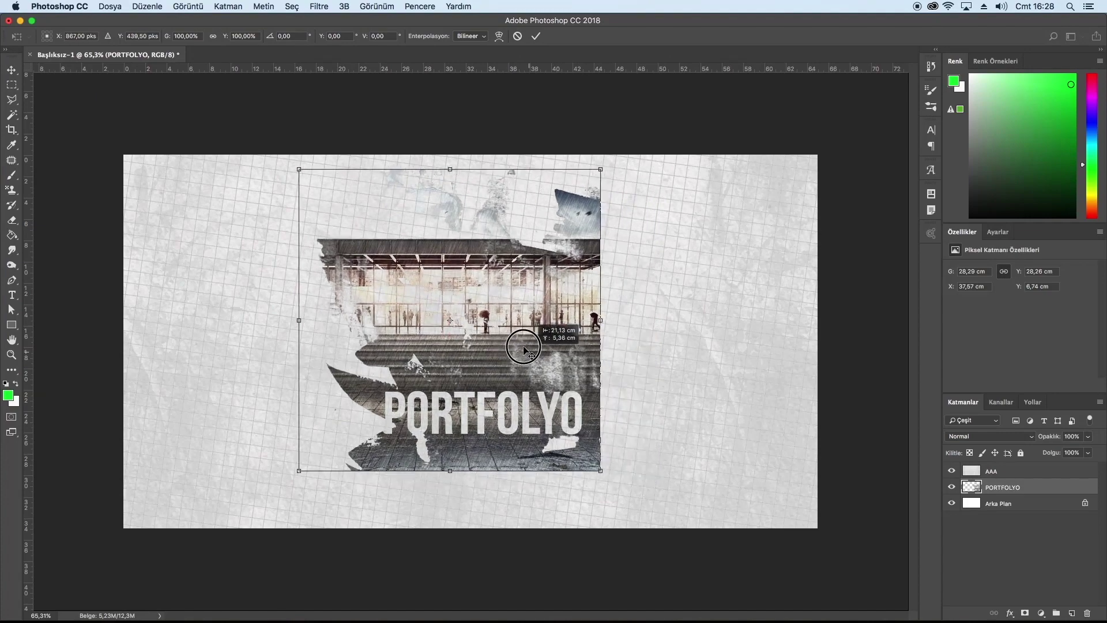
drag(505, 362, 522, 341)
drag(589, 462, 544, 420)
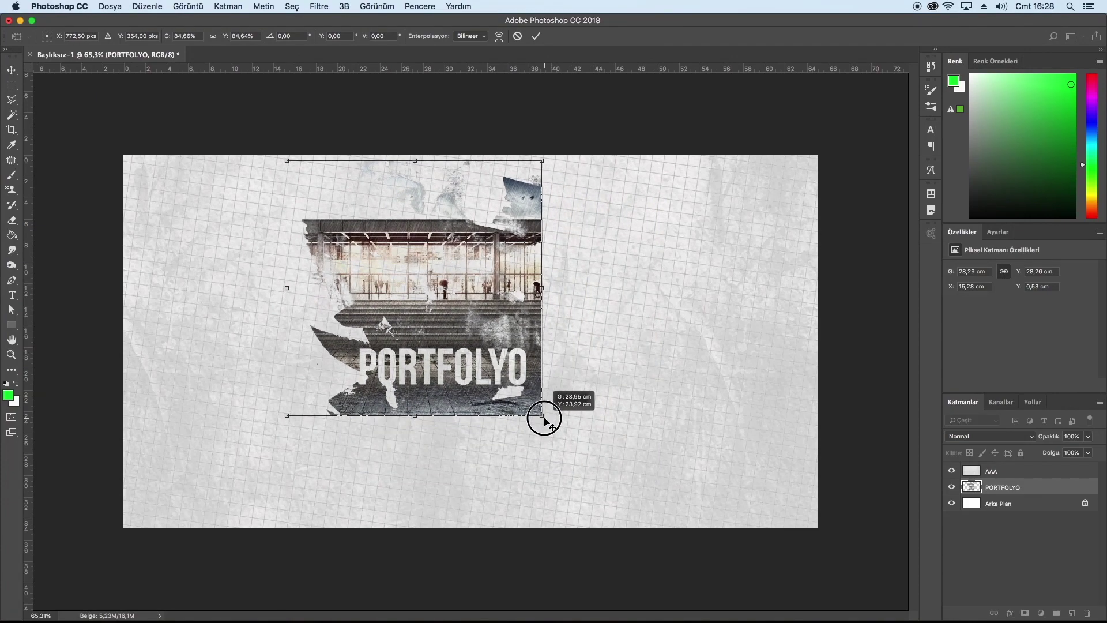
mouse_move(524, 349)
mouse_down()
mouse_move(573, 398)
mouse_move(788, 474)
mouse_up()
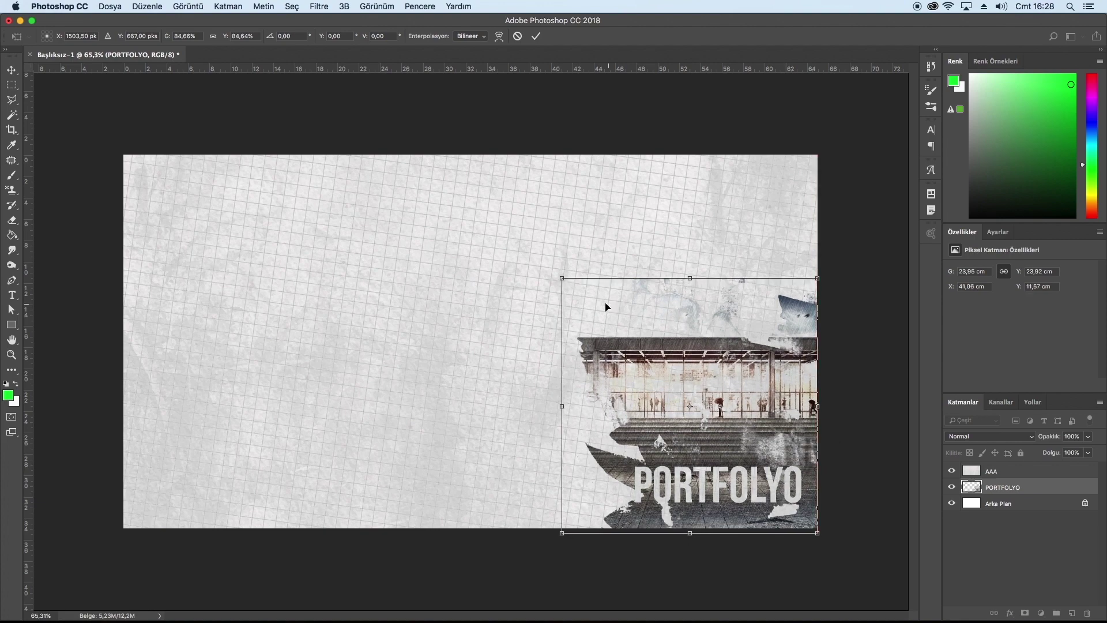
drag(557, 284, 418, 167)
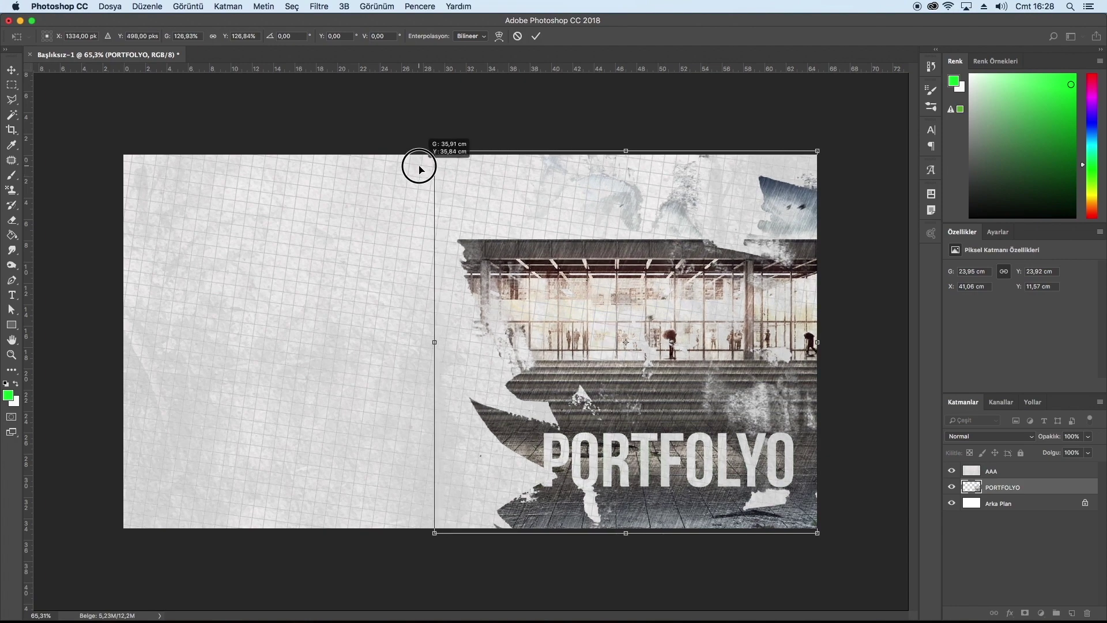
click(538, 37)
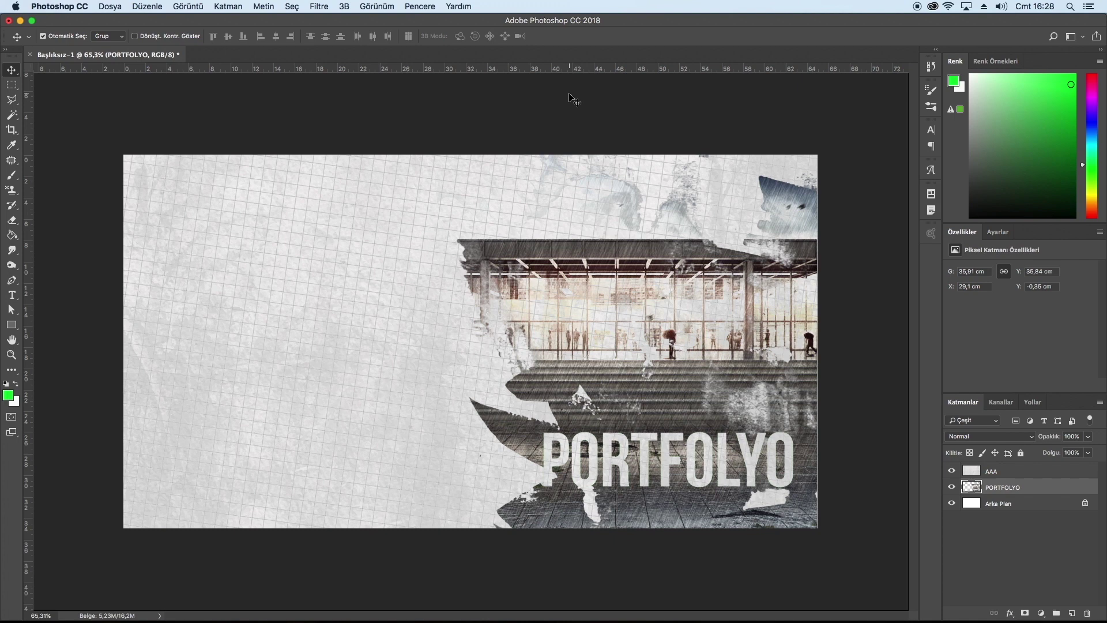
Undo two accidental moves of the AAA grid texture
drag(803, 413, 805, 414)
key(super+z)
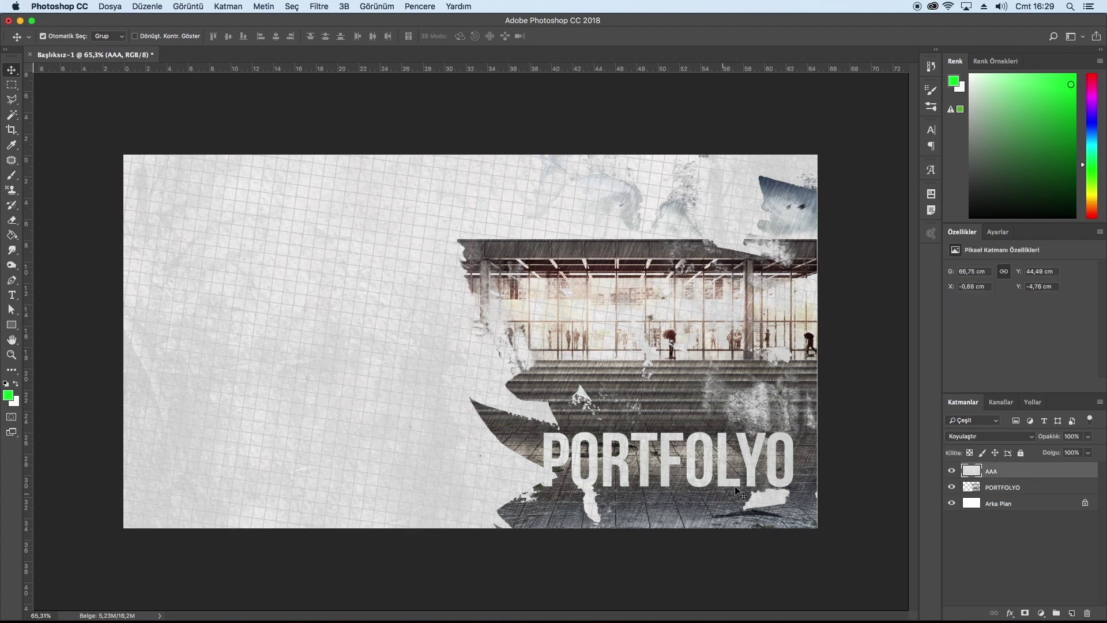
drag(806, 502, 809, 499)
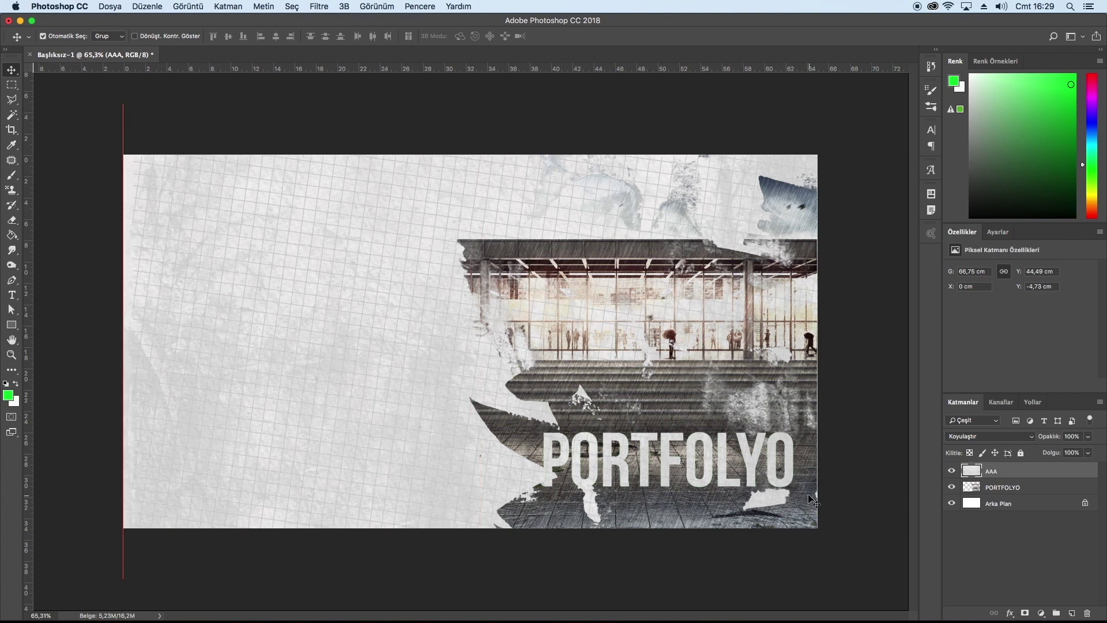
key(super+z)
Target the PORTFOLYO photo layer, nudge it against the right edge, and deselect
right_click(692, 377)
click(711, 384)
key(super+t)
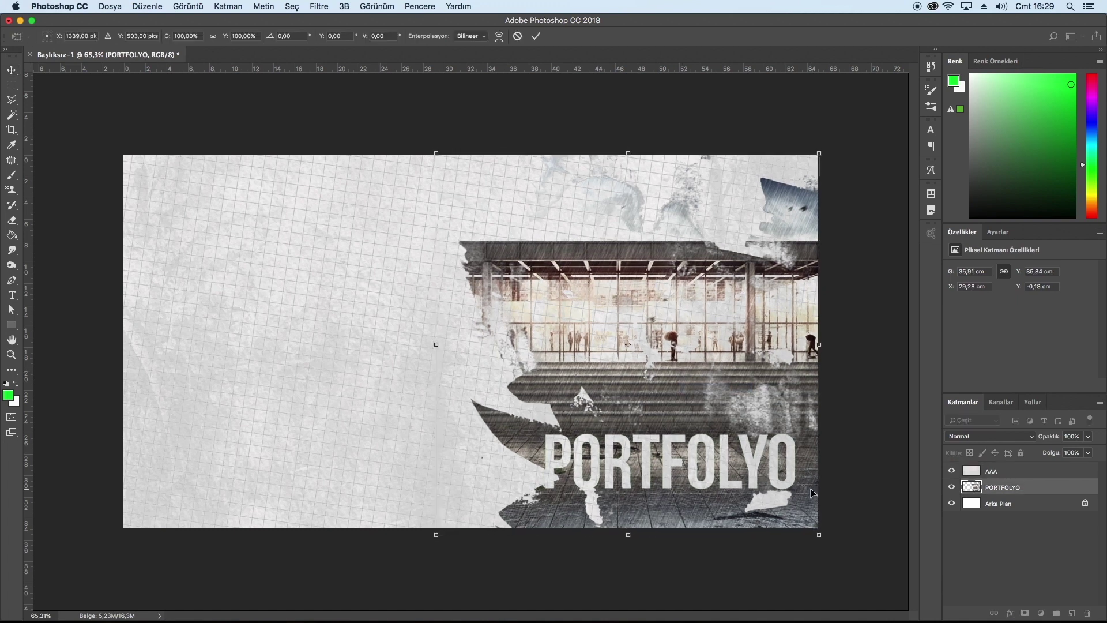
click(535, 36)
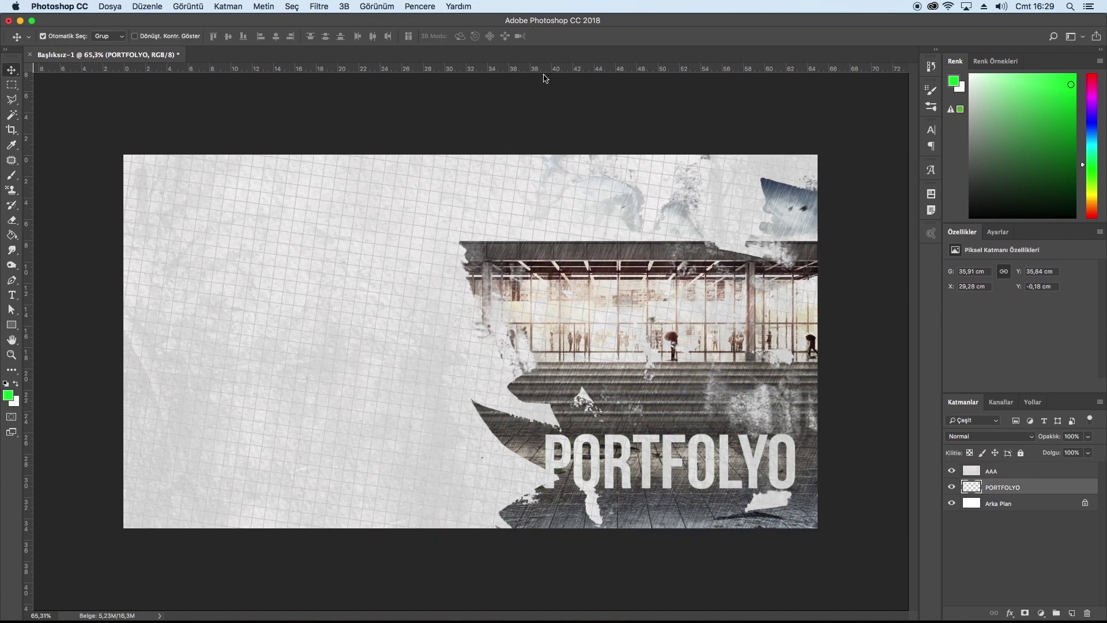
click(566, 112)
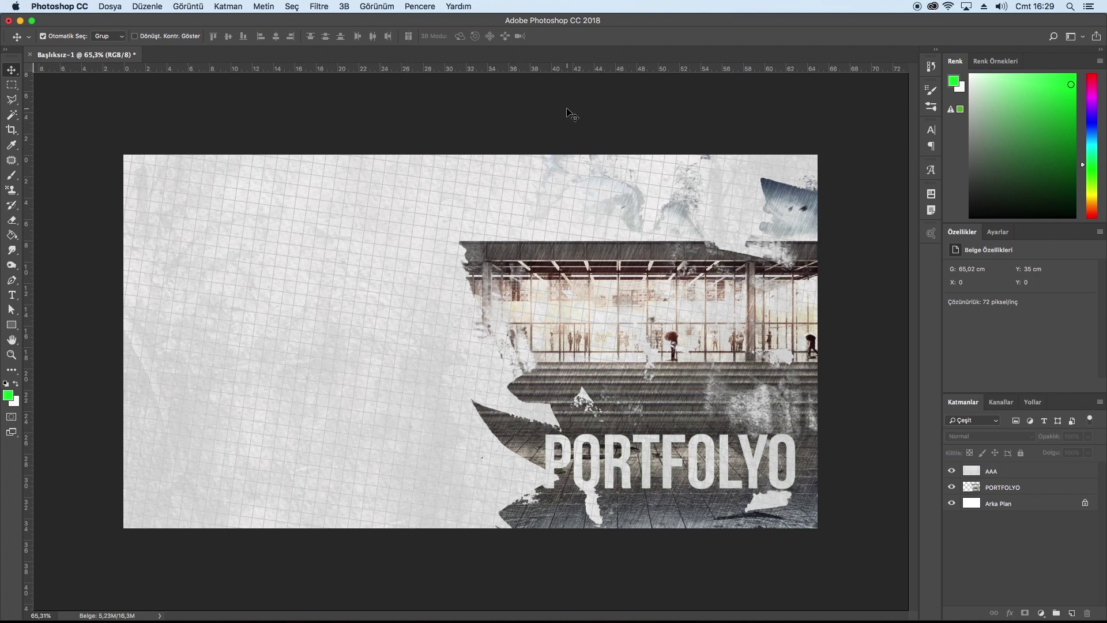